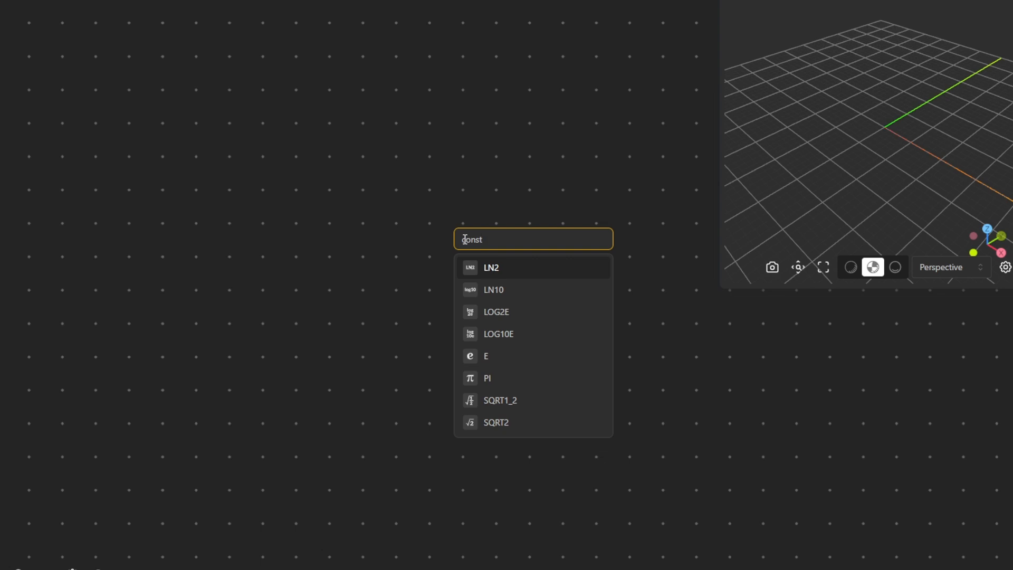
# Step: Add a Construct Point node to the canvas and orbit the preview to a raised view of the point
pyautogui.write('uct')
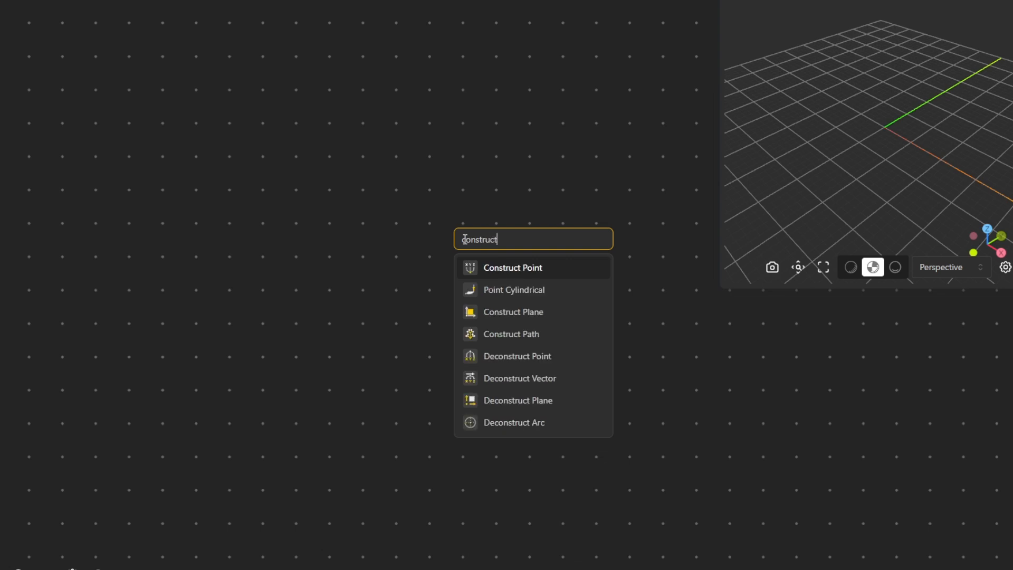
pyautogui.click(500, 267)
pyautogui.moveTo(561, 285); pyautogui.dragTo(432, 223)
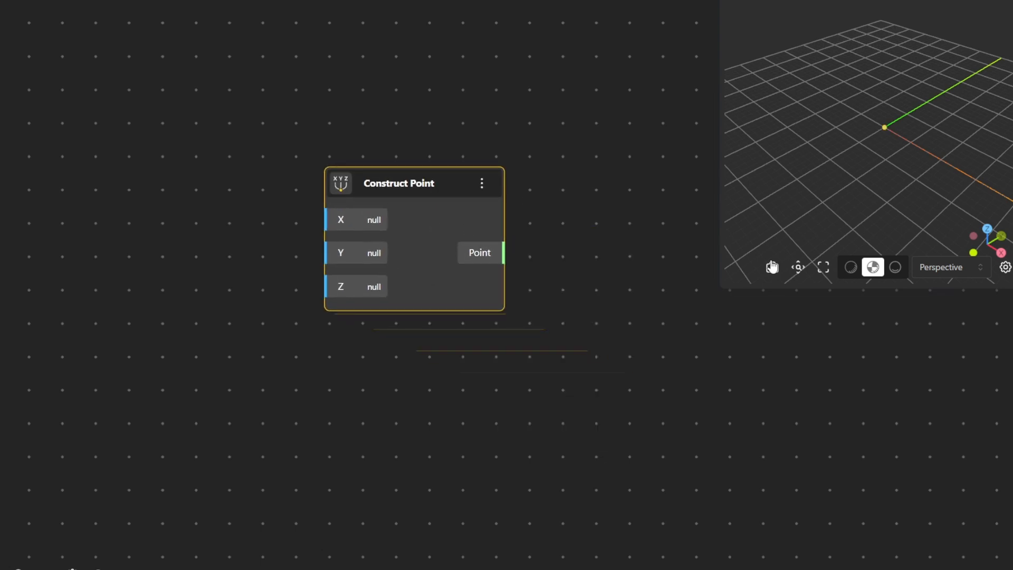
pyautogui.moveTo(855, 174); pyautogui.dragTo(835, 186)
pyautogui.click(666, 299)
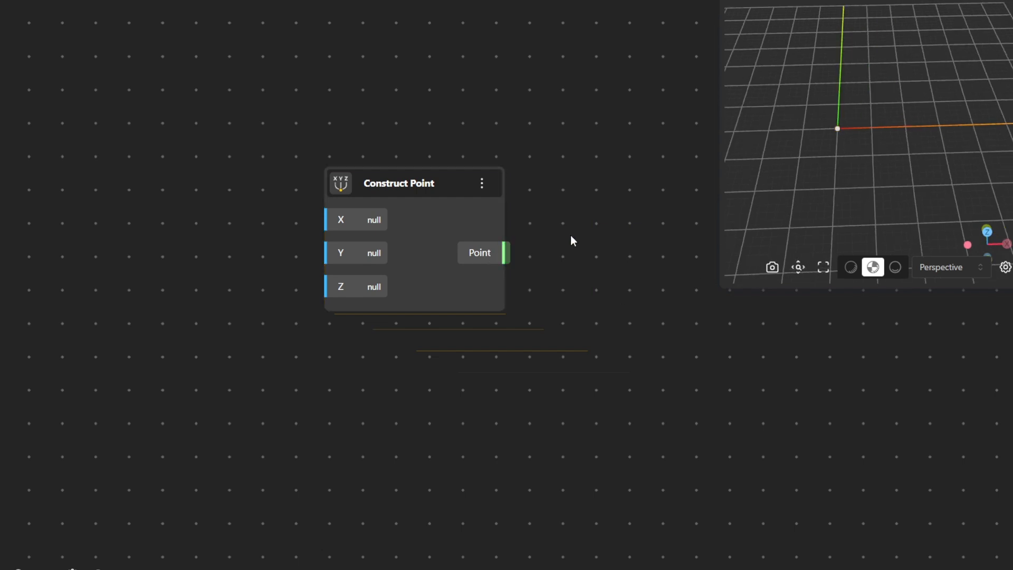
# Step: Add a Move node beside the Construct Point node
pyautogui.hscroll(3, 547, 242)
pyautogui.doubleClick(548, 244)
pyautogui.write('move')
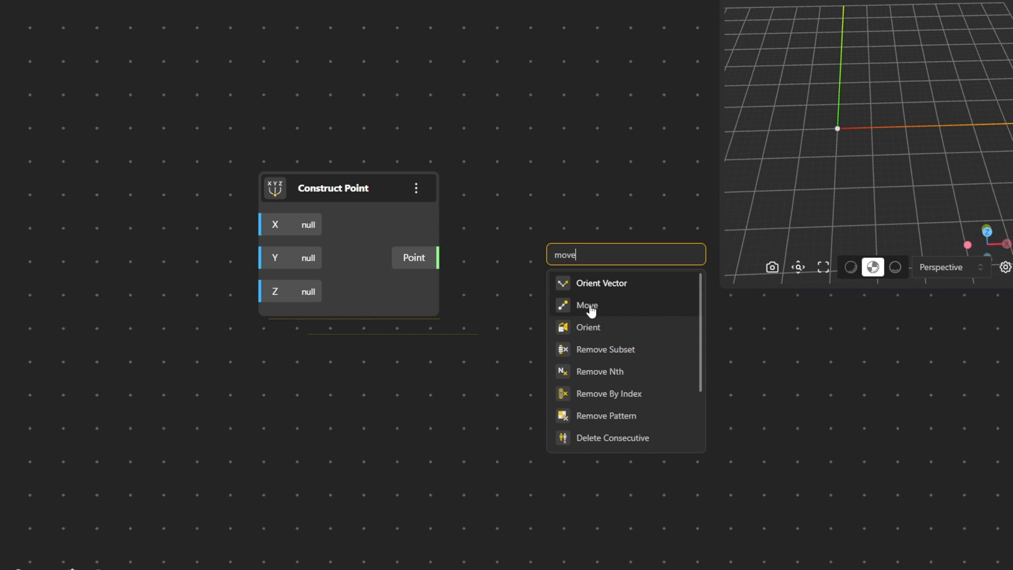
pyautogui.click(588, 307)
pyautogui.moveTo(446, 250); pyautogui.dragTo(554, 227)
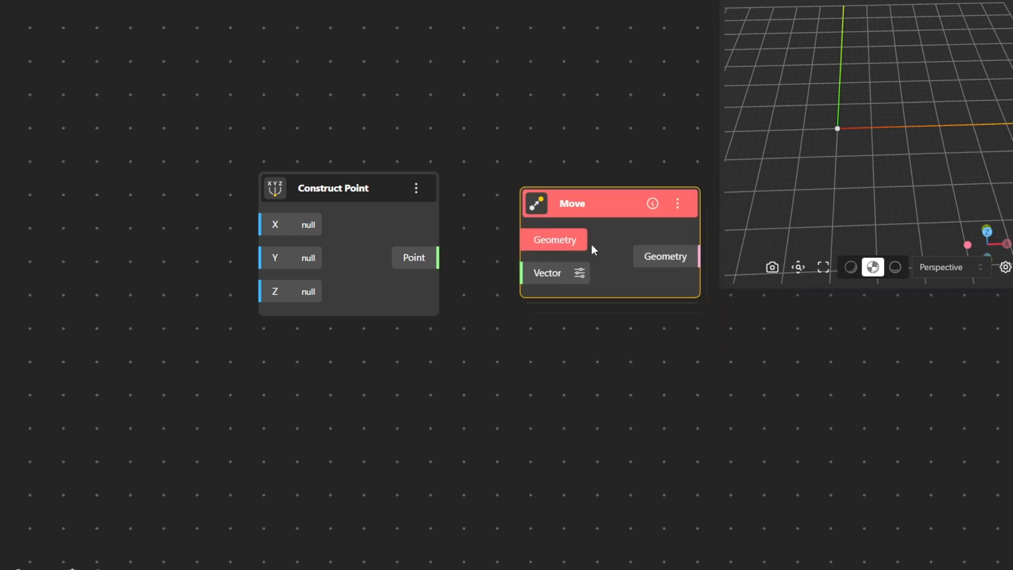
# Step: Duplicate the Move node and connect the Construct Point output to the Geometry input of both Move nodes
pyautogui.hotkey('ctrl', 'd')
pyautogui.moveTo(623, 250); pyautogui.dragTo(593, 168)
pyautogui.moveTo(438, 258); pyautogui.dragTo(522, 168)
pyautogui.moveTo(438, 258); pyautogui.dragTo(544, 385)
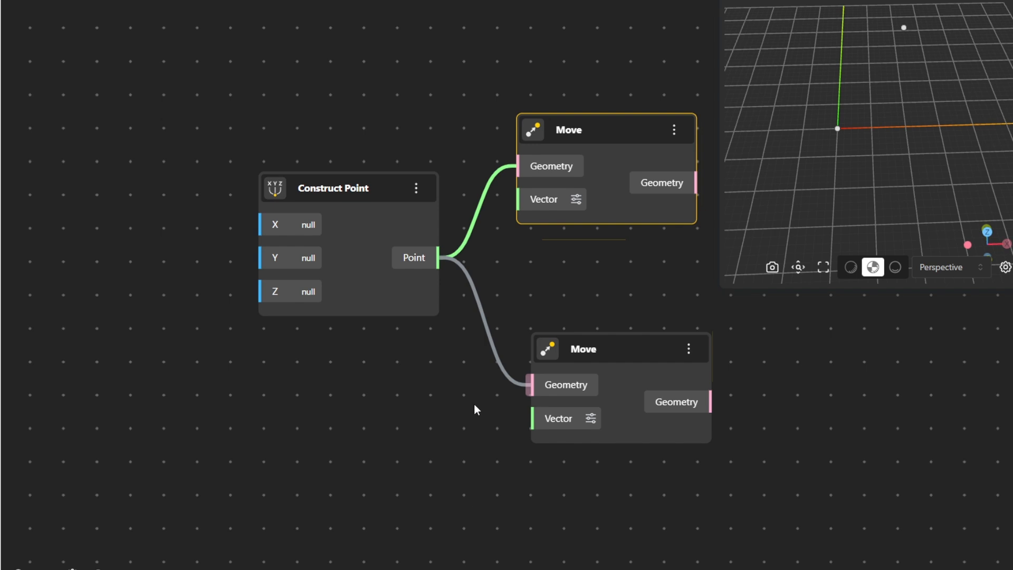
# Step: Add a VectorX node above Construct Point and connect it to the upper Move node's Vector input
pyautogui.doubleClick(378, 408)
pyautogui.write('ve')
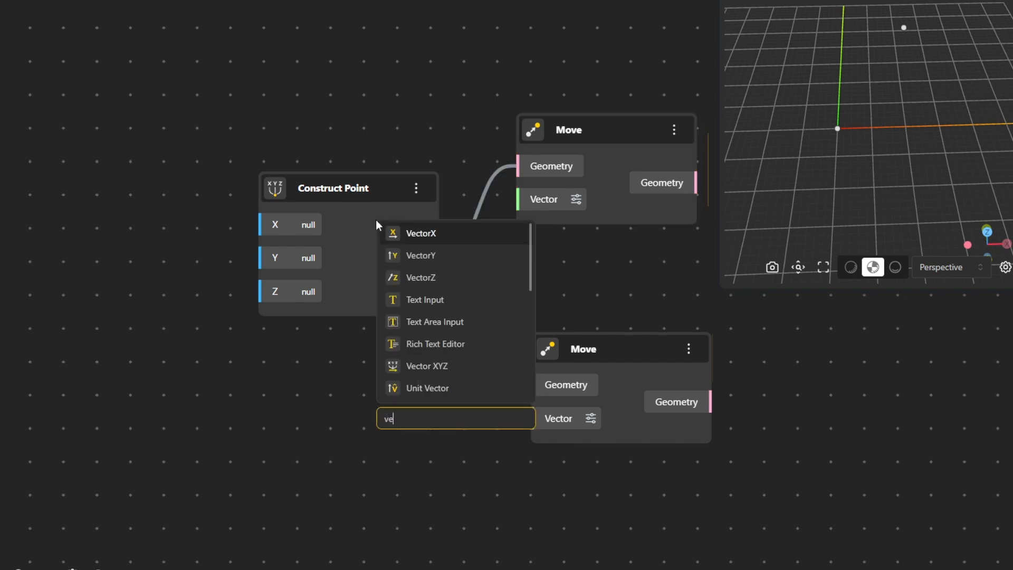
pyautogui.write('ct')
pyautogui.click(418, 232)
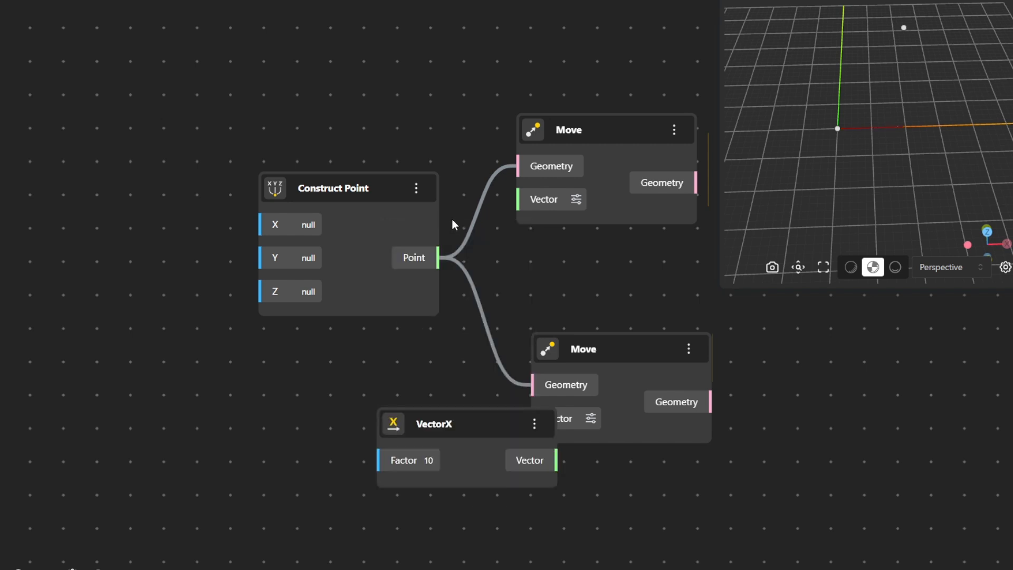
pyautogui.moveTo(349, 227); pyautogui.dragTo(143, 222)
pyautogui.moveTo(444, 404); pyautogui.dragTo(206, 52)
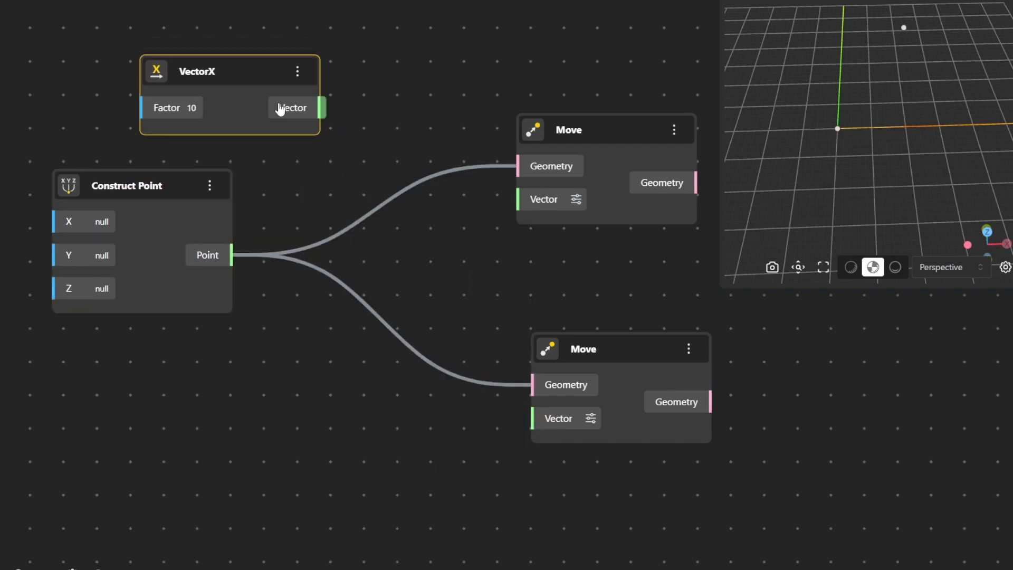
pyautogui.moveTo(296, 107); pyautogui.dragTo(539, 199)
pyautogui.moveTo(587, 343); pyautogui.dragTo(502, 200, button='middle')
pyautogui.moveTo(547, 254); pyautogui.dragTo(548, 280)
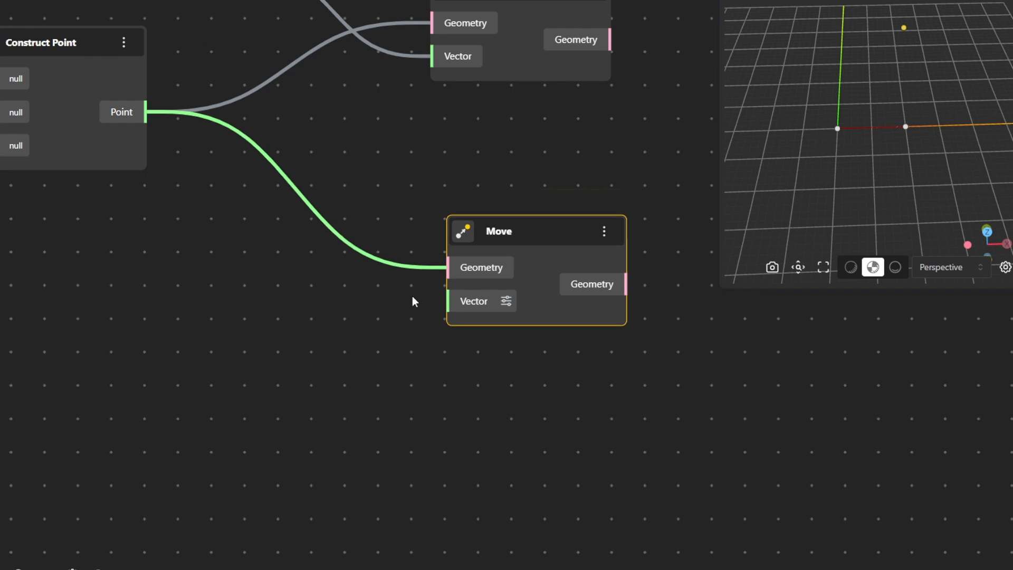
# Step: Add a Number Const of 20 and connect it to the VectorX node's Factor input
pyautogui.click(347, 255)
pyautogui.moveTo(346, 255); pyautogui.dragTo(660, 425, button='middle')
pyautogui.doubleClick(245, 129)
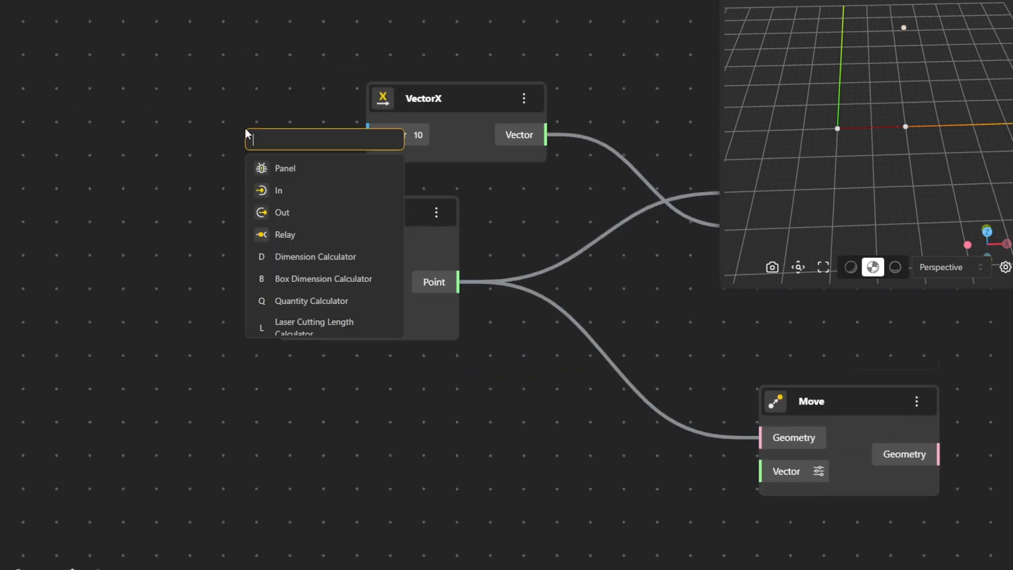
pyautogui.write('20')
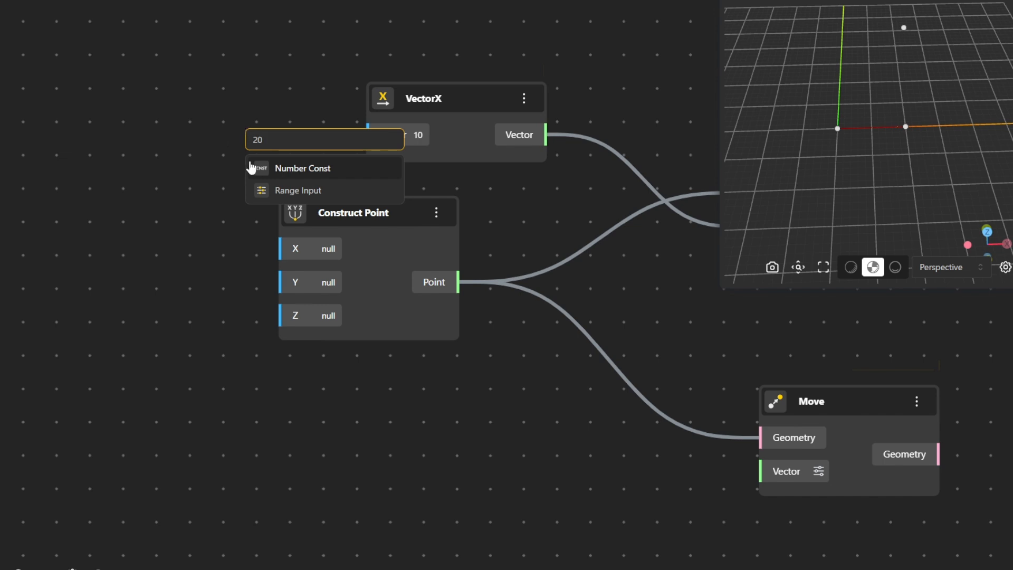
pyautogui.click(301, 165)
pyautogui.moveTo(301, 165); pyautogui.dragTo(132, 90)
pyautogui.moveTo(285, 106); pyautogui.dragTo(367, 134)
# Step: Add a Vector XYZ node below Construct Point and connect its Vector output to the lower Move node's Vector input
pyautogui.moveTo(598, 253); pyautogui.dragTo(409, 143, button='middle')
pyautogui.click(414, 408)
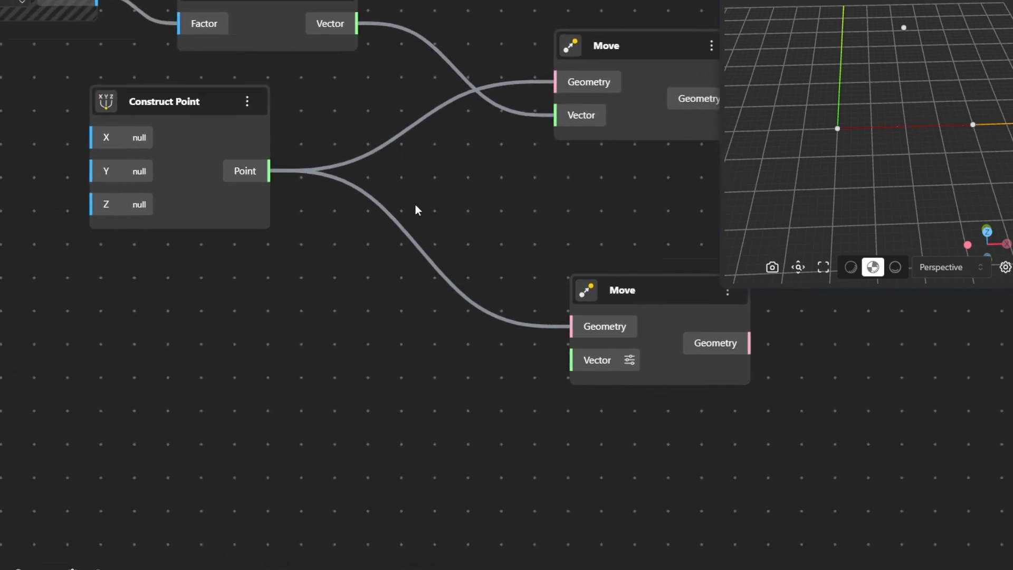
pyautogui.doubleClick(271, 386)
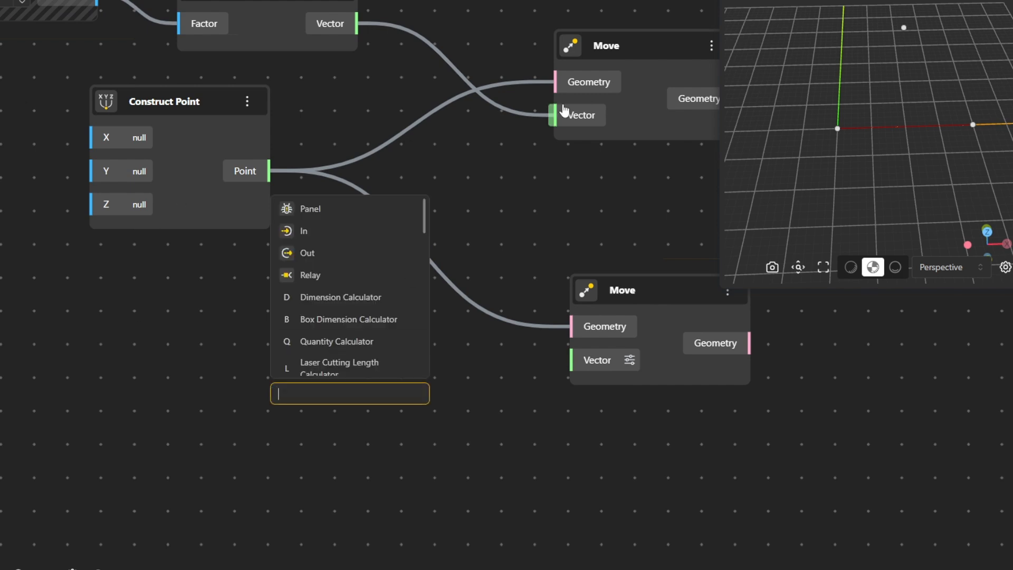
pyautogui.write('vect')
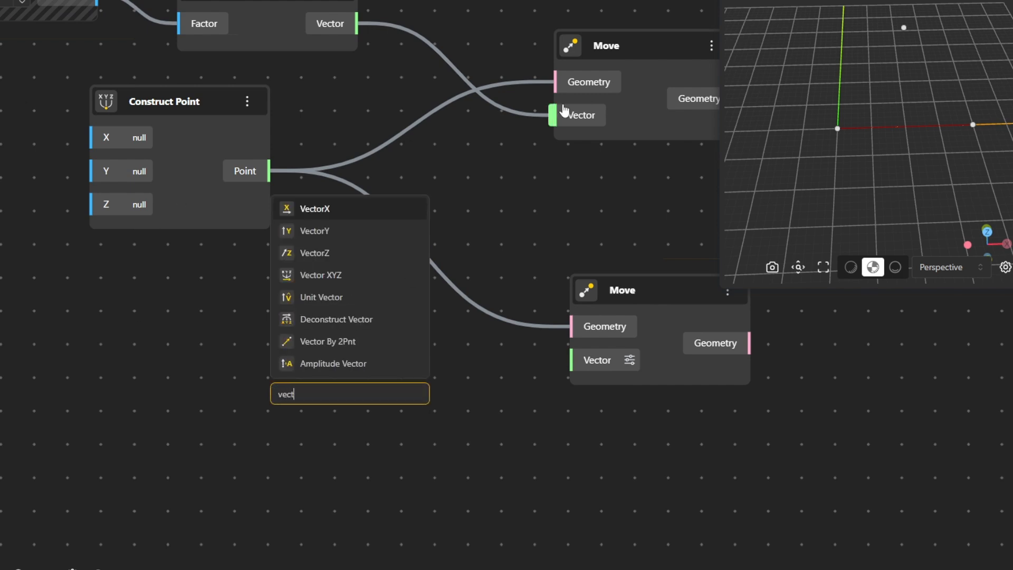
pyautogui.click(353, 274)
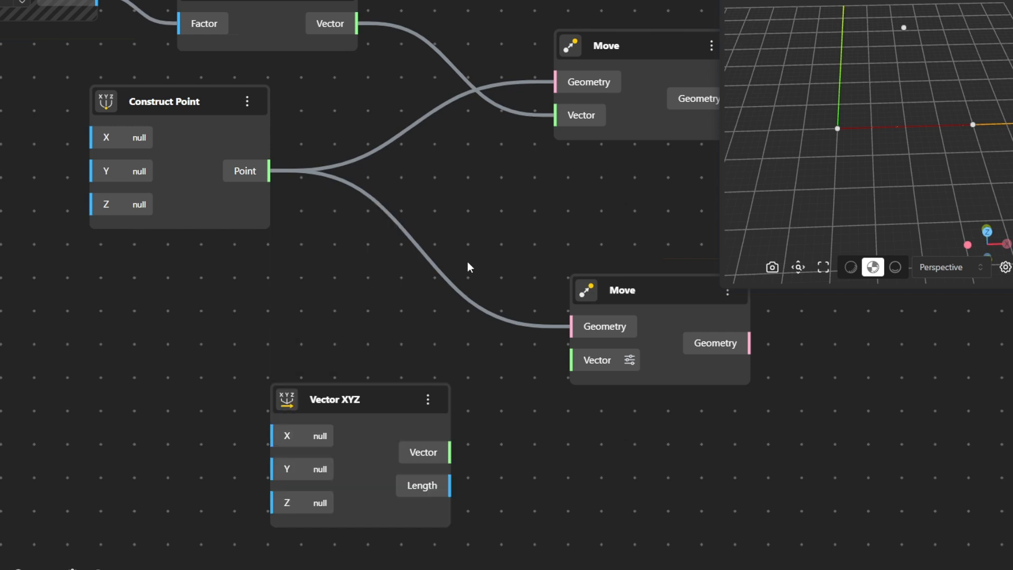
pyautogui.moveTo(450, 452); pyautogui.dragTo(603, 366)
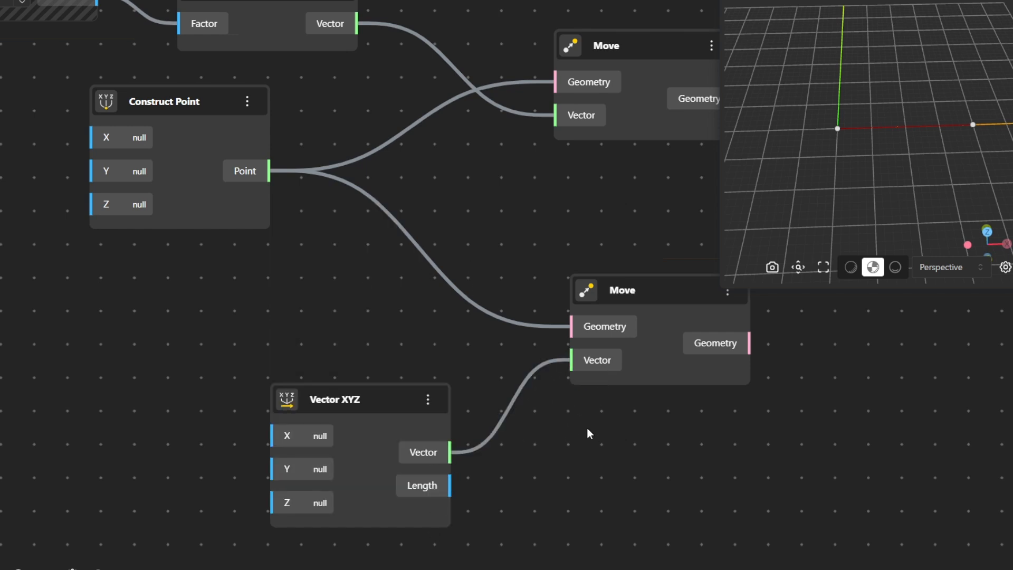
# Step: Create three Range Input sliders with value 10 and stack them beside the Vector XYZ node's inputs
pyautogui.scroll(-2, 261, 391)
pyautogui.scroll(-1, 167, 306)
pyautogui.moveTo(167, 306); pyautogui.dragTo(504, 285, button='middle')
pyautogui.scroll(1, 621, 435)
pyautogui.doubleClick(512, 315)
pyautogui.write('10')
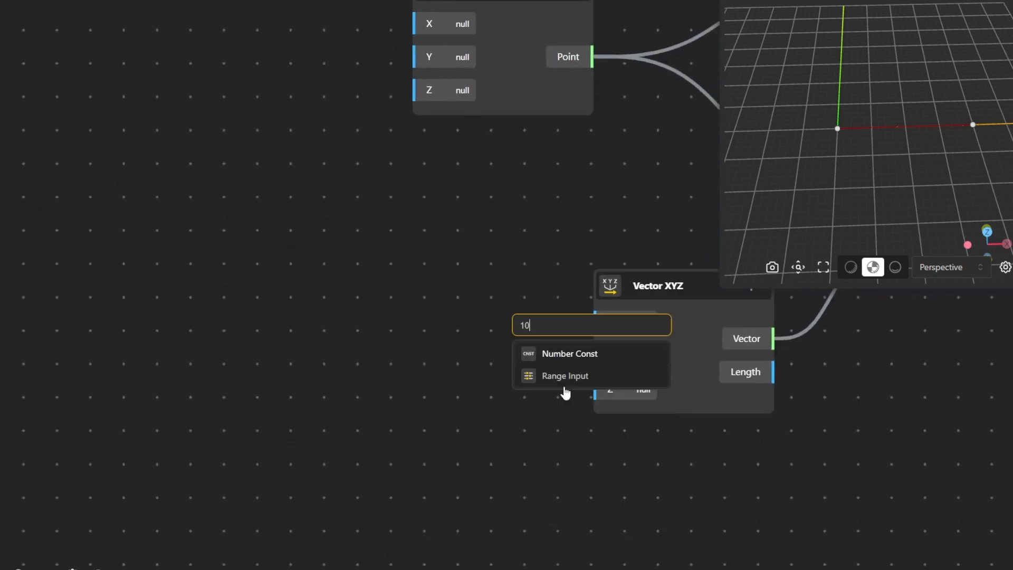
pyautogui.click(566, 378)
pyautogui.moveTo(599, 343); pyautogui.dragTo(385, 458)
pyautogui.hotkey('ctrl', 'd')
pyautogui.hotkey('ctrl', 'd')
pyautogui.moveTo(389, 297); pyautogui.dragTo(399, 219)
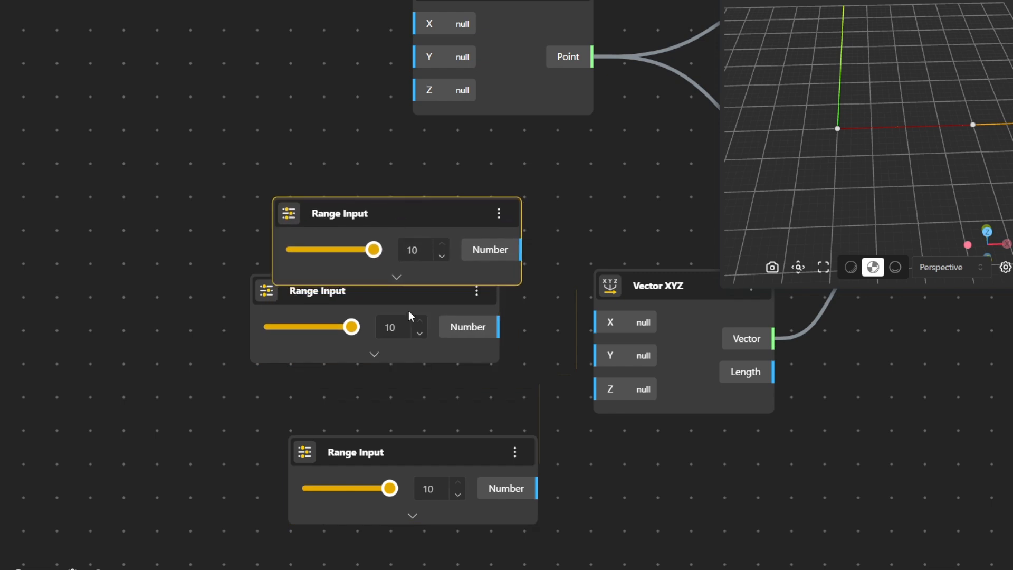
pyautogui.moveTo(409, 312); pyautogui.dragTo(439, 314)
# Step: Rename the uppermost Range Input slider as "X factor"
pyautogui.doubleClick(323, 220)
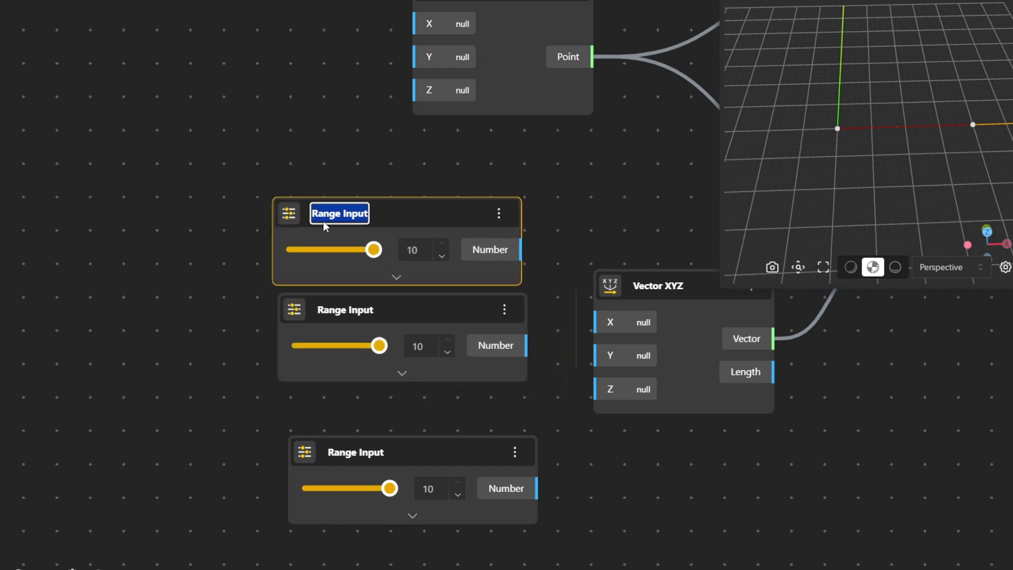
pyautogui.press('BackSpace')
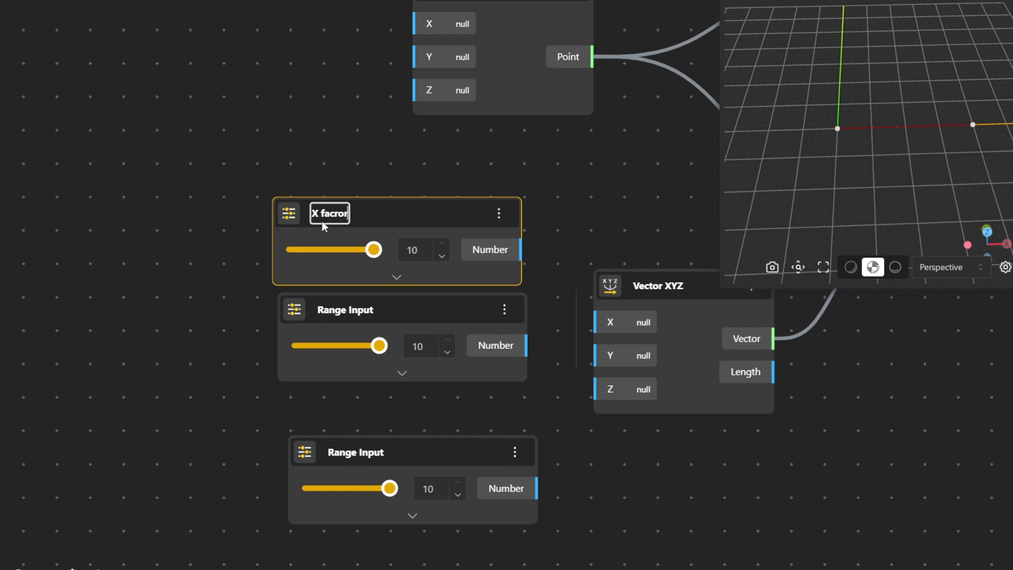
pyautogui.write('X facror')
pyautogui.click(335, 213)
pyautogui.press('BackSpace')
pyautogui.write('t')
pyautogui.click(338, 213)
pyautogui.press('BackSpace')
pyautogui.write('t')
# Step: Rename the middle Range Input slider as "Y factor" and set its value to 9
pyautogui.click(328, 321)
pyautogui.doubleClick(353, 310)
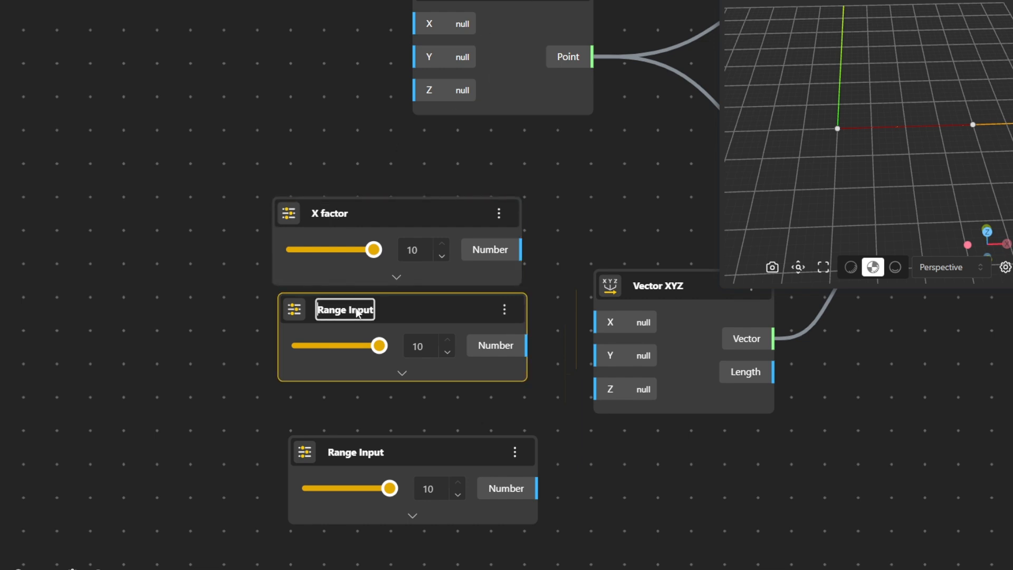
pyautogui.hotkey('ctrl', 'a')
pyautogui.press('BackSpace')
pyautogui.write('Y')
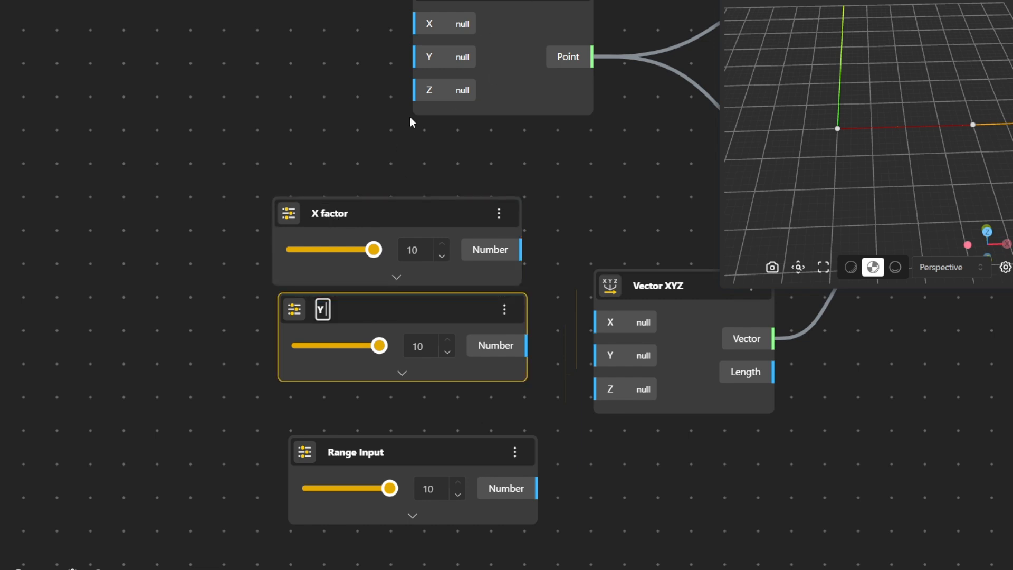
pyautogui.write(' factor')
pyautogui.click(403, 401)
pyautogui.moveTo(379, 346); pyautogui.dragTo(371, 345)
# Step: Rename the lowest Range Input slider as "Z factor" and space out the sliders beside Vector XYZ
pyautogui.moveTo(369, 384); pyautogui.dragTo(376, 232)
pyautogui.doubleClick(372, 310)
pyautogui.press('BackSpace')
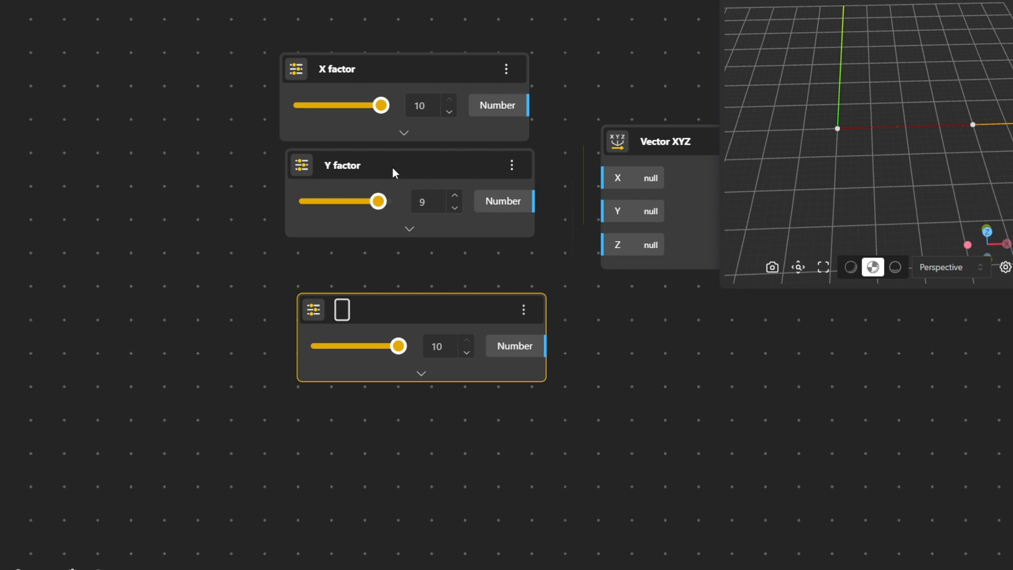
pyautogui.write('Z factor')
pyautogui.moveTo(545, 388); pyautogui.dragTo(341, 412)
pyautogui.moveTo(276, 361); pyautogui.dragTo(242, 356)
pyautogui.moveTo(287, 197); pyautogui.dragTo(268, 204)
# Step: Connect the X, Y and Z factor sliders to the matching Vector XYZ inputs and set the Z factor to 8
pyautogui.moveTo(335, 132); pyautogui.dragTo(432, 206)
pyautogui.moveTo(321, 236); pyautogui.dragTo(424, 237)
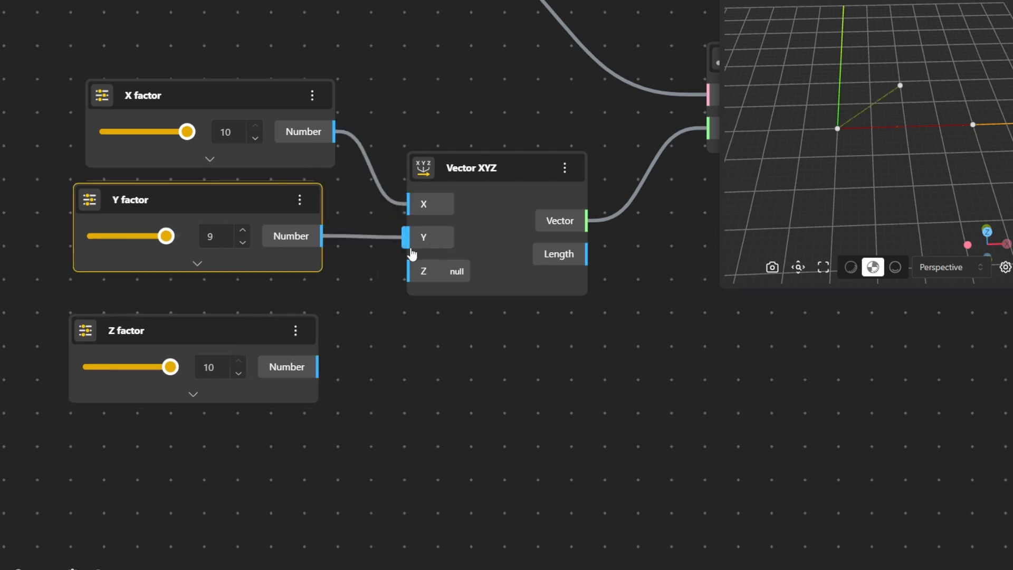
pyautogui.moveTo(317, 367); pyautogui.dragTo(421, 271)
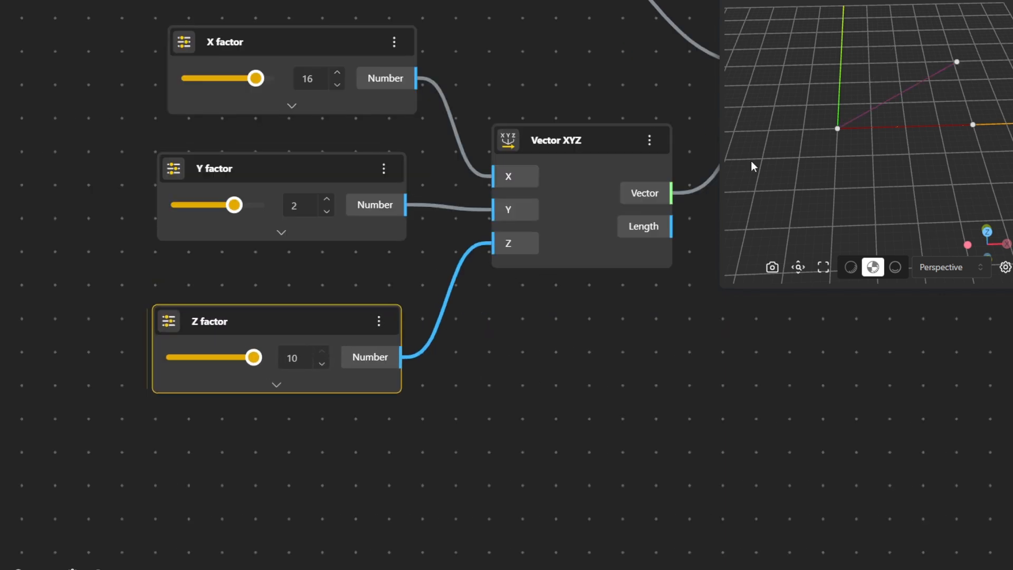
pyautogui.moveTo(754, 166); pyautogui.dragTo(728, 251)
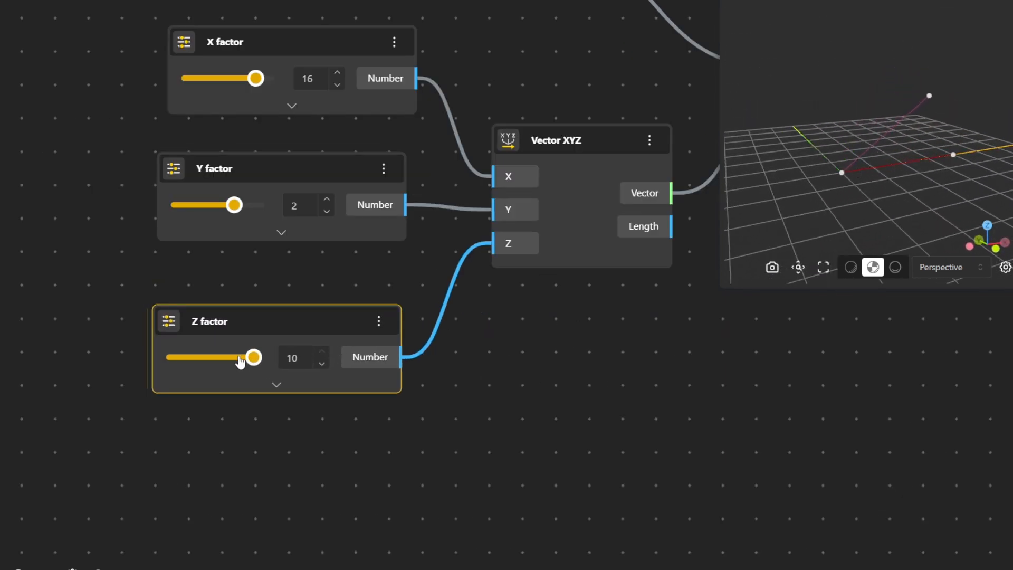
pyautogui.moveTo(246, 358); pyautogui.dragTo(221, 358)
# Step: Add a Polyline node beyond the two Move nodes
pyautogui.moveTo(830, 385); pyautogui.dragTo(525, 391)
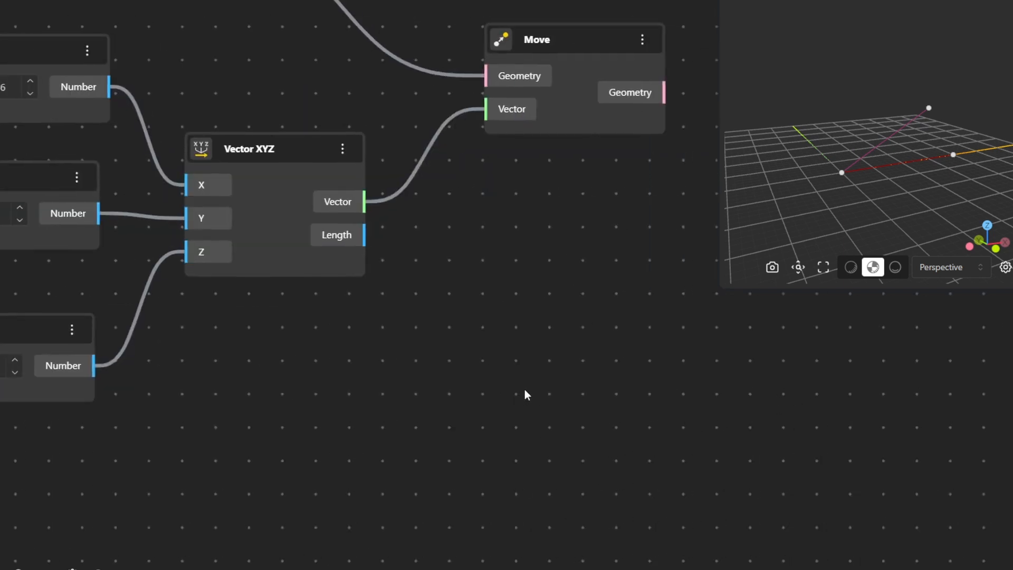
pyautogui.scroll(-3, 525, 385)
pyautogui.moveTo(512, 274); pyautogui.dragTo(393, 345)
pyautogui.click(434, 258)
pyautogui.click(446, 88)
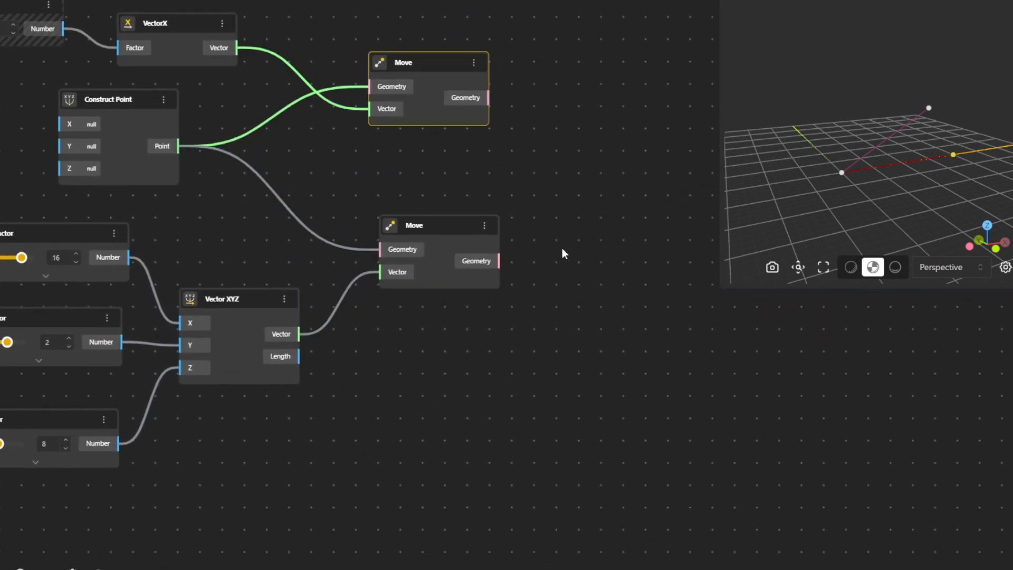
pyautogui.moveTo(653, 211); pyautogui.dragTo(334, 315)
pyautogui.scroll(3, 336, 315)
pyautogui.doubleClick(339, 307)
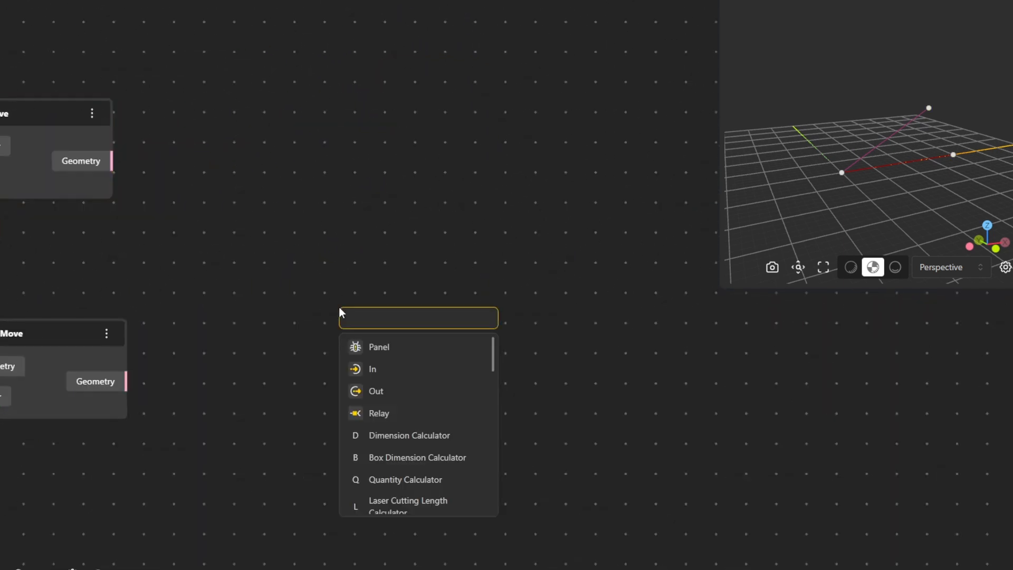
pyautogui.write('poly')
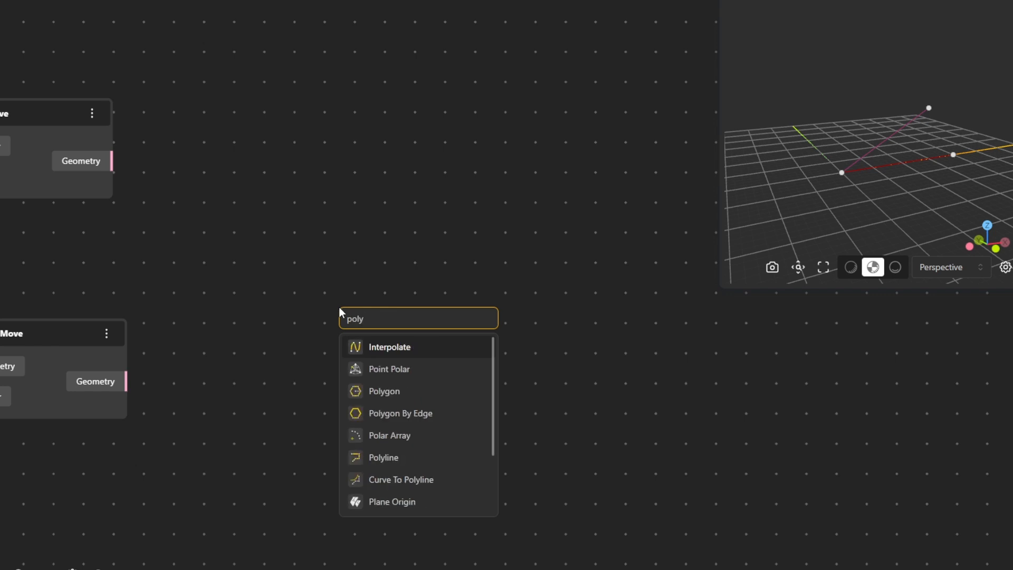
pyautogui.write('line')
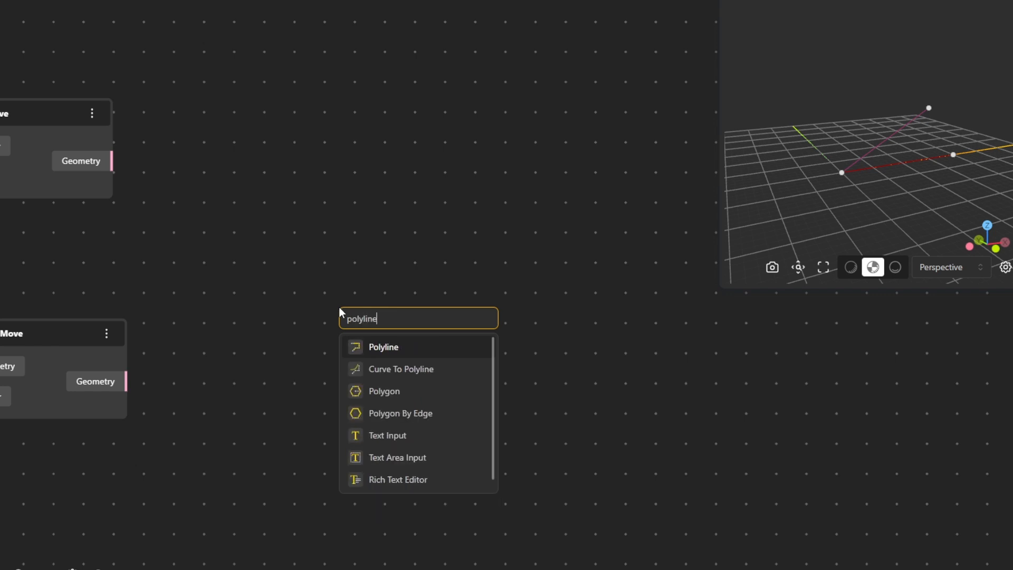
pyautogui.click(381, 348)
pyautogui.moveTo(348, 290); pyautogui.dragTo(439, 196)
pyautogui.scroll(-3, 439, 195)
pyautogui.moveTo(312, 222); pyautogui.dragTo(470, 375)
# Step: Add two more point ports to the Polyline node, giving it Point 1, Point 2 and Point 3 inputs
pyautogui.rightClick(606, 406)
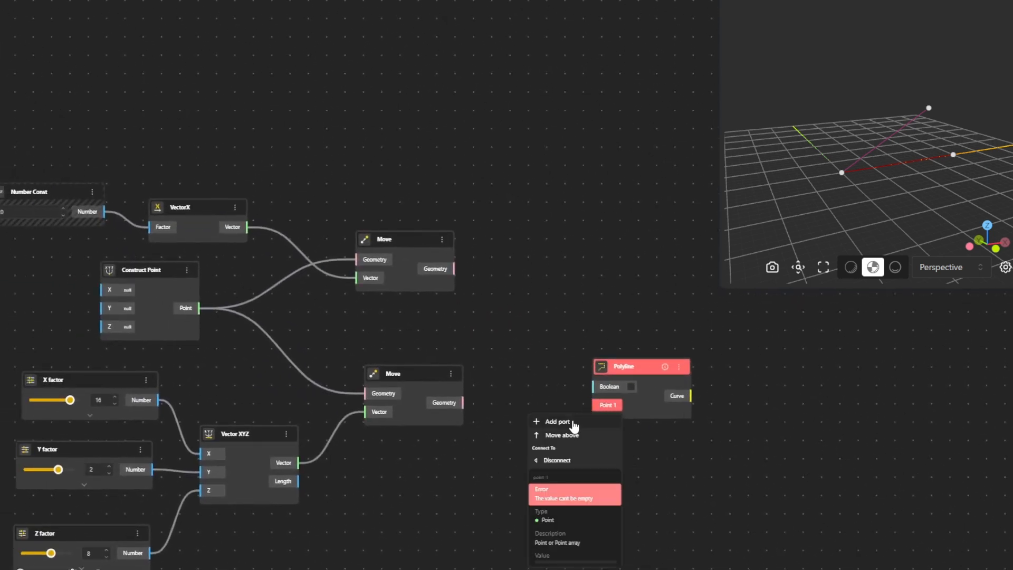
pyautogui.click(572, 422)
pyautogui.rightClick(605, 423)
pyautogui.click(566, 242)
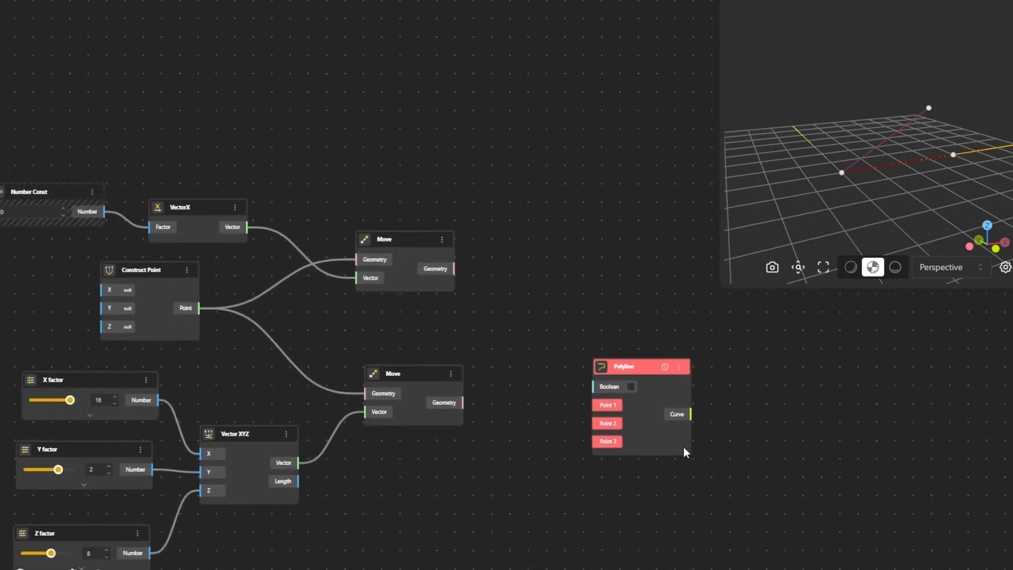
pyautogui.moveTo(638, 349); pyautogui.dragTo(645, 252)
# Step: Connect Construct Point to the Polyline's Point 1, the lower Move to Point 2 and the upper Move to Point 3
pyautogui.scroll(-3, 369, 317)
pyautogui.moveTo(254, 304); pyautogui.dragTo(526, 303)
pyautogui.moveTo(432, 368); pyautogui.dragTo(533, 314)
pyautogui.moveTo(428, 278); pyautogui.dragTo(526, 327)
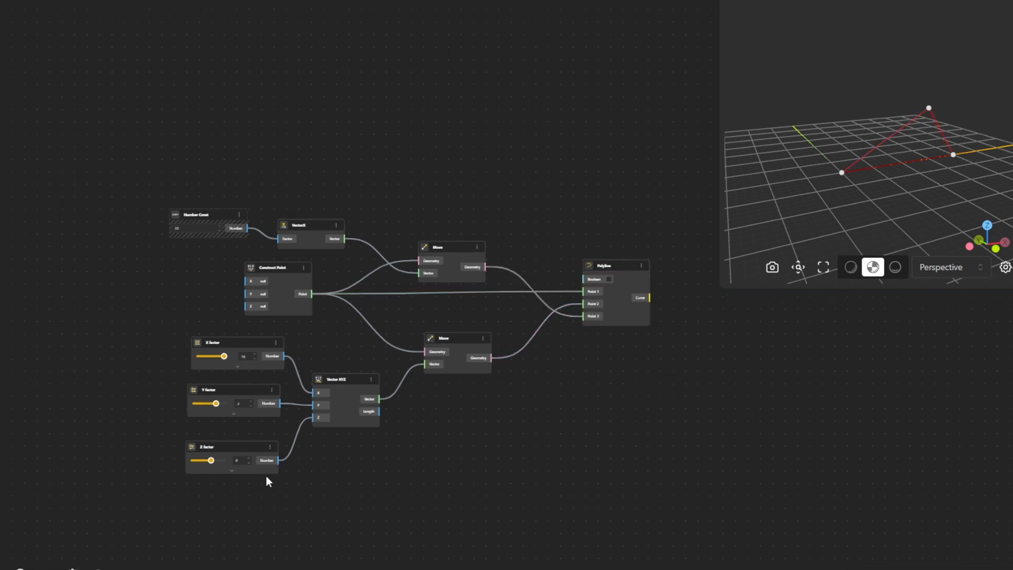
# Step: Move the X, Y and Z factor sliders farther away from the Vector XYZ node
pyautogui.moveTo(266, 476); pyautogui.dragTo(93, 331)
pyautogui.click(539, 467)
pyautogui.moveTo(511, 440); pyautogui.dragTo(407, 433, button='middle')
pyautogui.scroll(3, 407, 432)
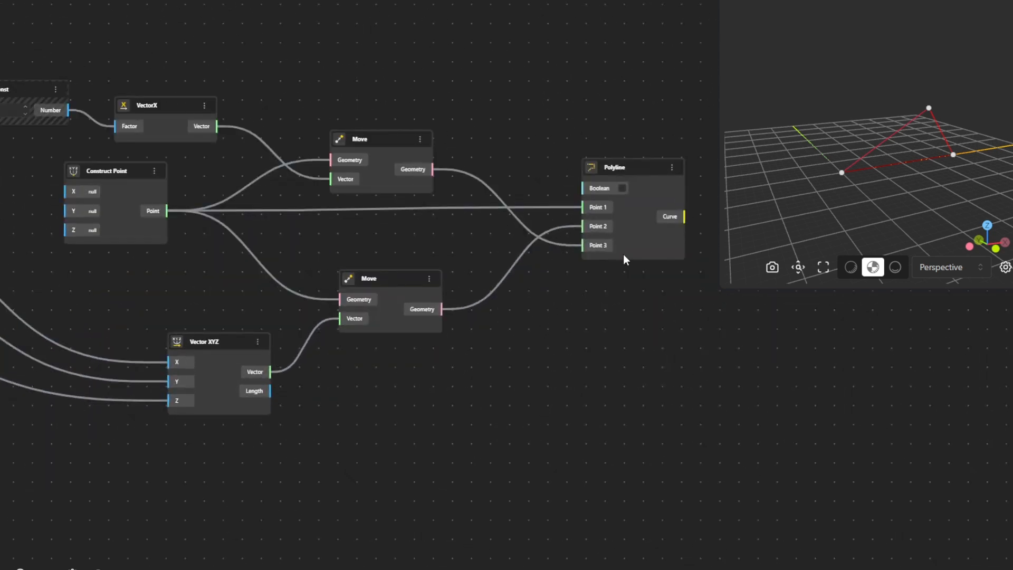
pyautogui.moveTo(884, 149); pyautogui.dragTo(893, 156)
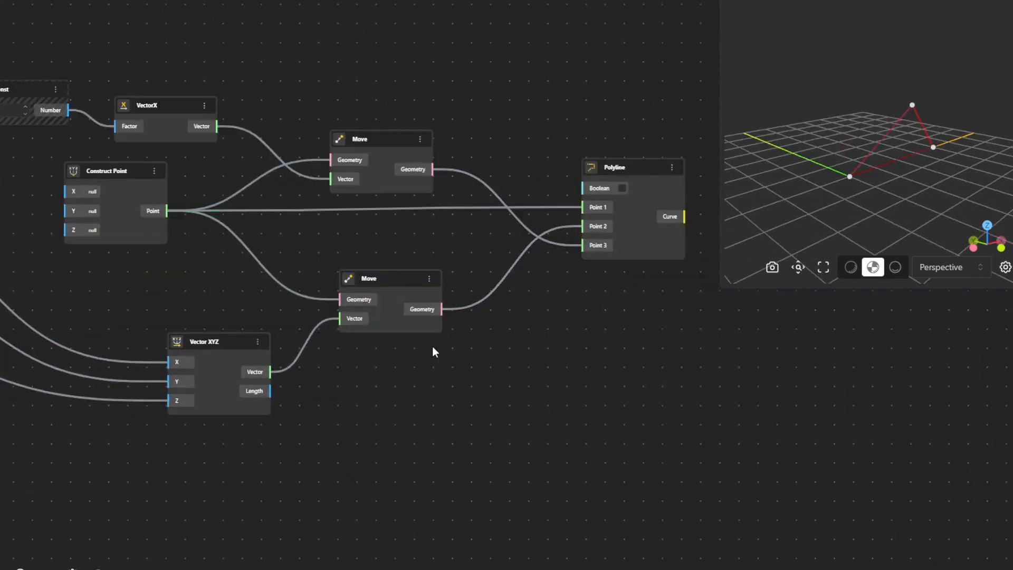
# Step: Reposition the Construct Point node below the factor sliders and the Vector XYZ node
pyautogui.moveTo(298, 357); pyautogui.dragTo(438, 299, button='middle')
pyautogui.scroll(-2, 438, 298)
pyautogui.moveTo(324, 271); pyautogui.dragTo(452, 284, button='middle')
pyautogui.moveTo(451, 226); pyautogui.dragTo(332, 411)
pyautogui.moveTo(413, 381); pyautogui.dragTo(362, 279, button='middle')
# Step: Add a Move node below Construct Point and connect the Point output to its Geometry input
pyautogui.scroll(3, 416, 349)
pyautogui.doubleClick(416, 351)
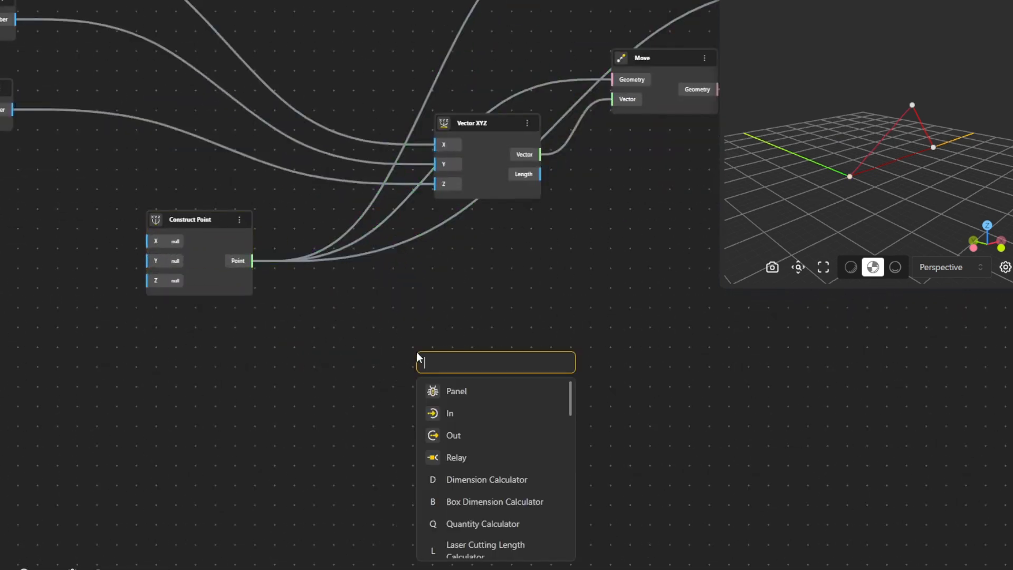
pyautogui.write('move')
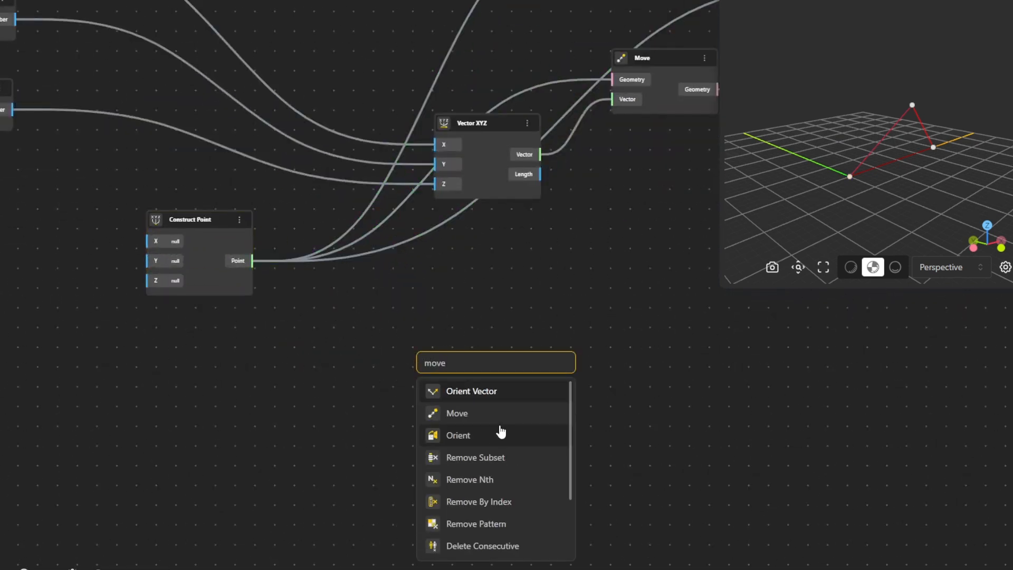
pyautogui.click(499, 414)
pyautogui.moveTo(253, 261); pyautogui.dragTo(420, 383)
# Step: Add a VectorY node beside the new Move node and connect it to that Move's Vector input
pyautogui.scroll(2, 330, 438)
pyautogui.doubleClick(327, 442)
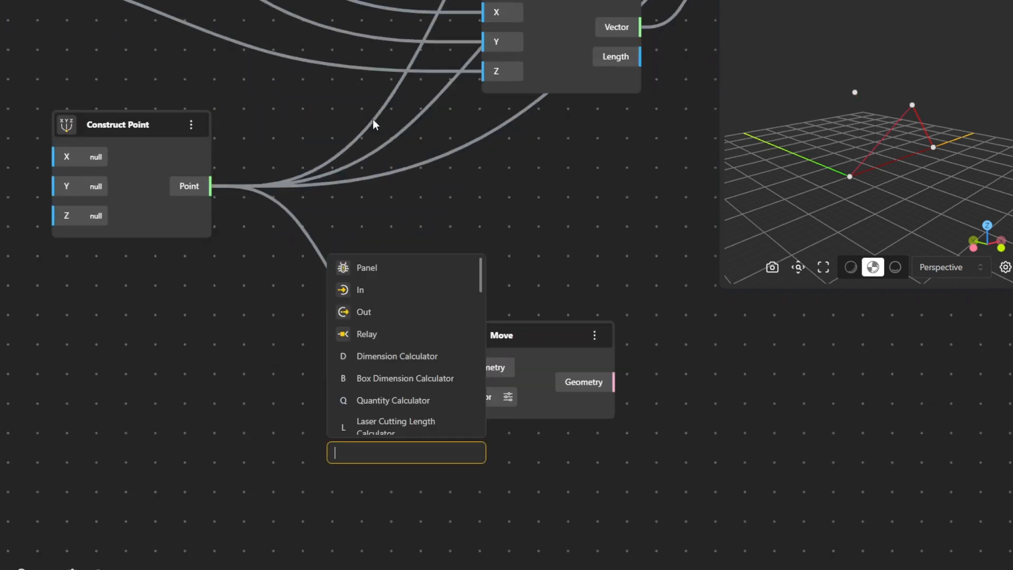
pyautogui.write('vect')
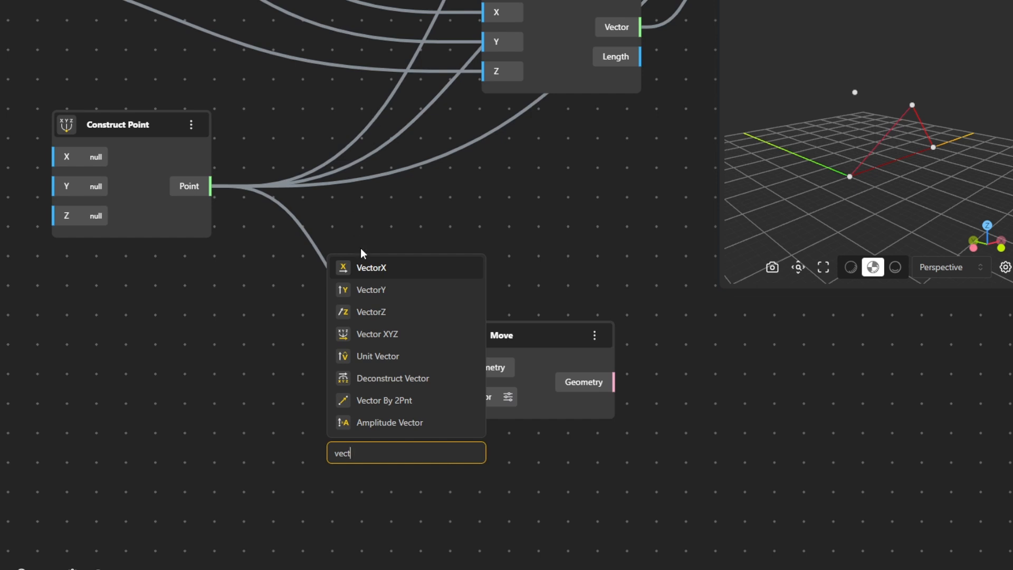
pyautogui.click(373, 290)
pyautogui.moveTo(399, 457); pyautogui.dragTo(276, 402)
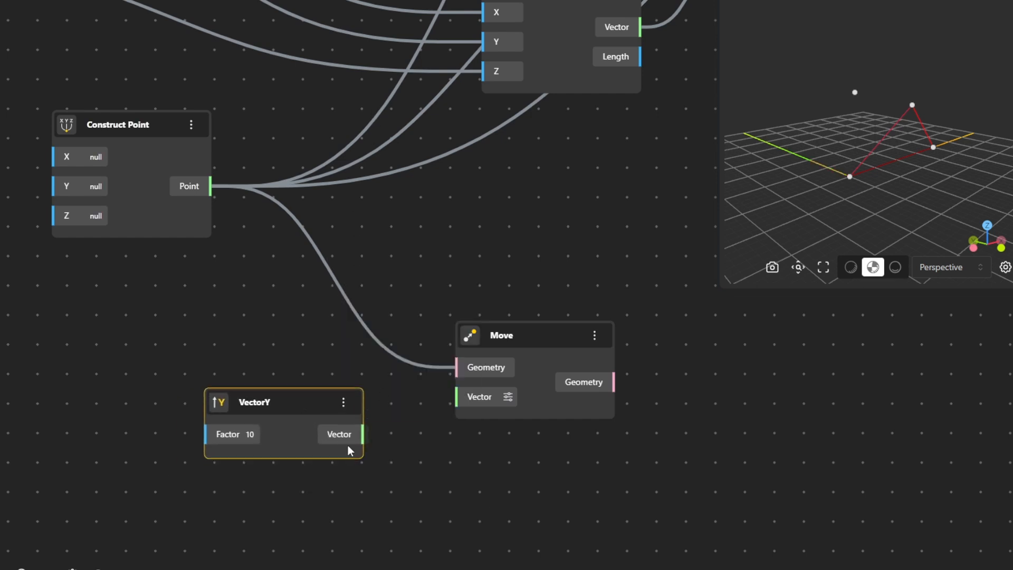
pyautogui.moveTo(362, 434); pyautogui.dragTo(453, 397)
# Step: Add a Number Const node with value 30 and connect it to VectorY's Factor input
pyautogui.moveTo(32, 404); pyautogui.dragTo(448, 409)
pyautogui.scroll(2, 444, 409)
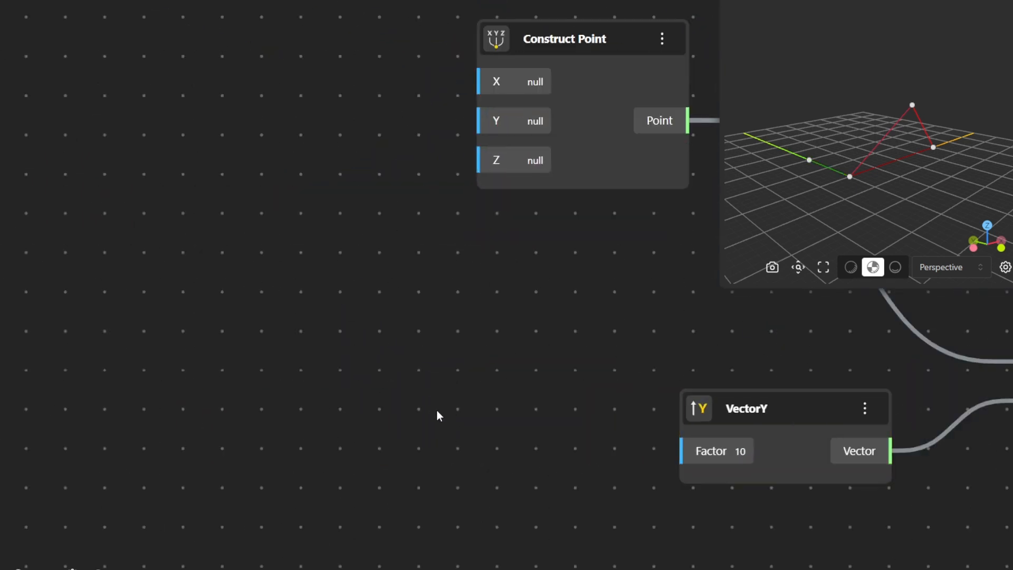
pyautogui.doubleClick(437, 411)
pyautogui.write('30')
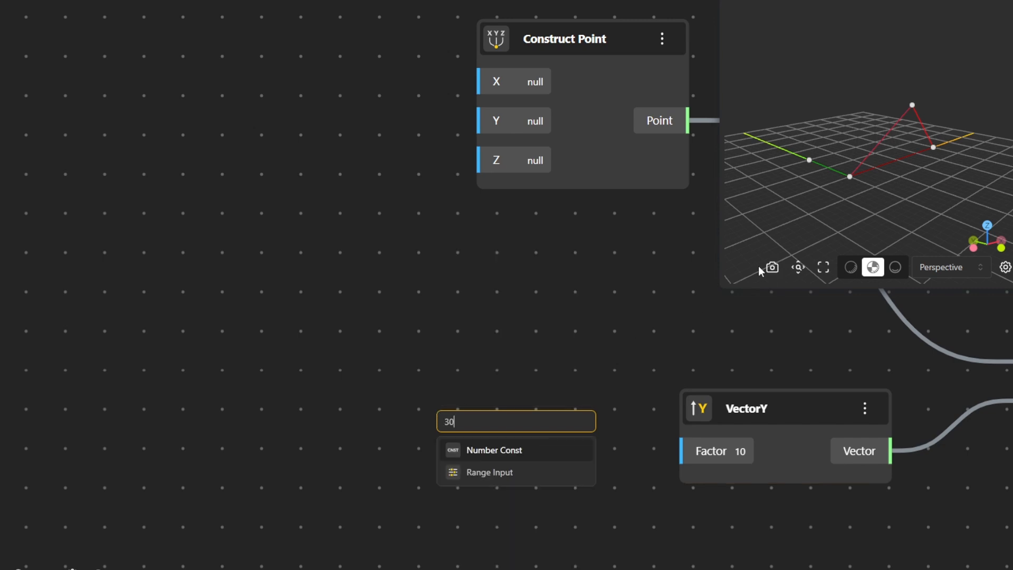
pyautogui.click(543, 452)
pyautogui.moveTo(559, 435); pyautogui.dragTo(404, 409)
pyautogui.moveTo(528, 446); pyautogui.dragTo(702, 451)
# Step: Add another Move node below the VectorY-driven Move and feed that Move's Geometry output into its Geometry input
pyautogui.moveTo(583, 358); pyautogui.dragTo(452, 359)
pyautogui.moveTo(881, 444); pyautogui.dragTo(657, 414)
pyautogui.scroll(-2, 657, 414)
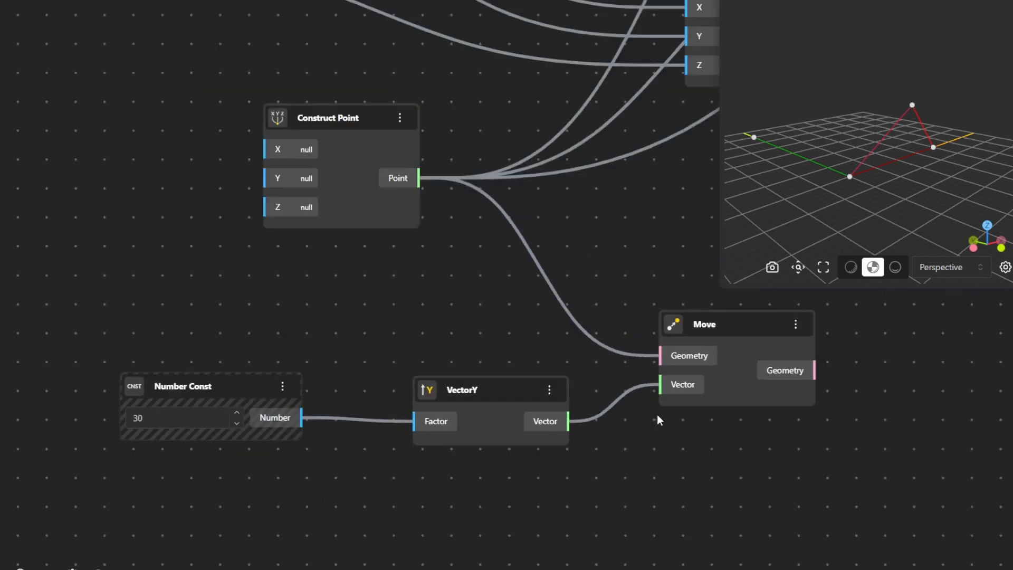
pyautogui.moveTo(830, 391); pyautogui.dragTo(427, 394)
pyautogui.moveTo(525, 401); pyautogui.dragTo(549, 414)
pyautogui.scroll(-2, 550, 420)
pyautogui.moveTo(463, 430); pyautogui.dragTo(532, 385)
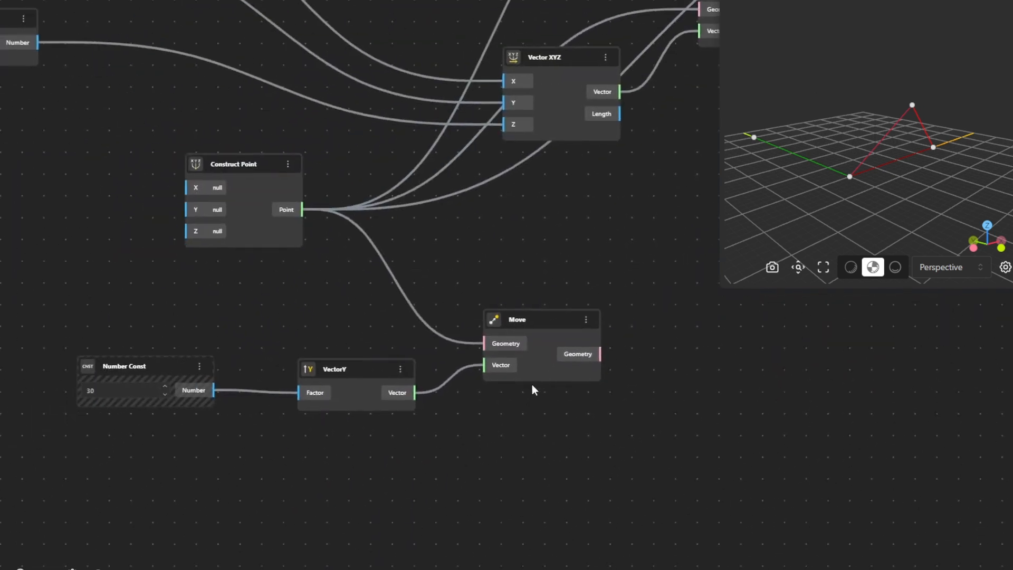
pyautogui.doubleClick(560, 443)
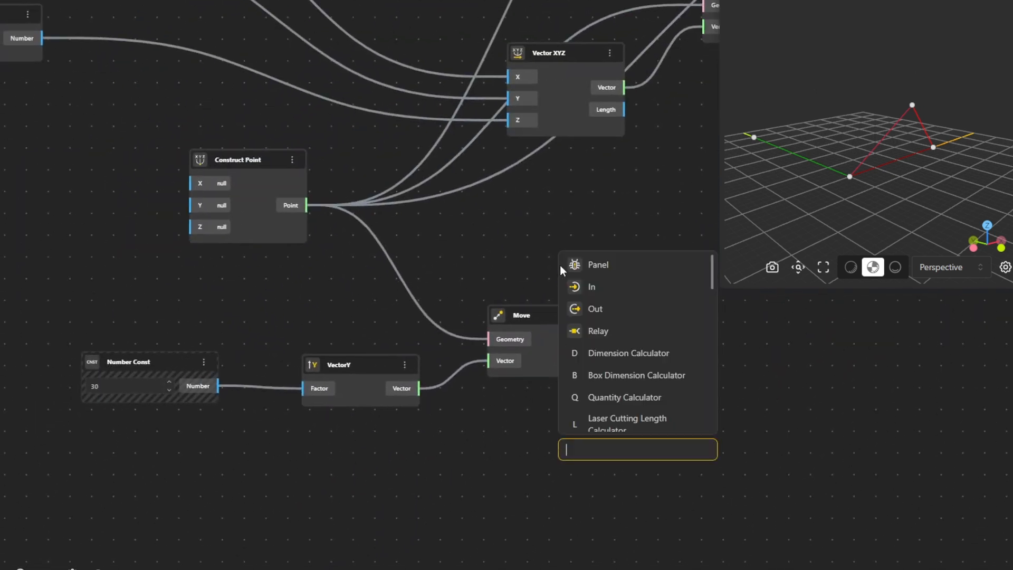
pyautogui.write('move')
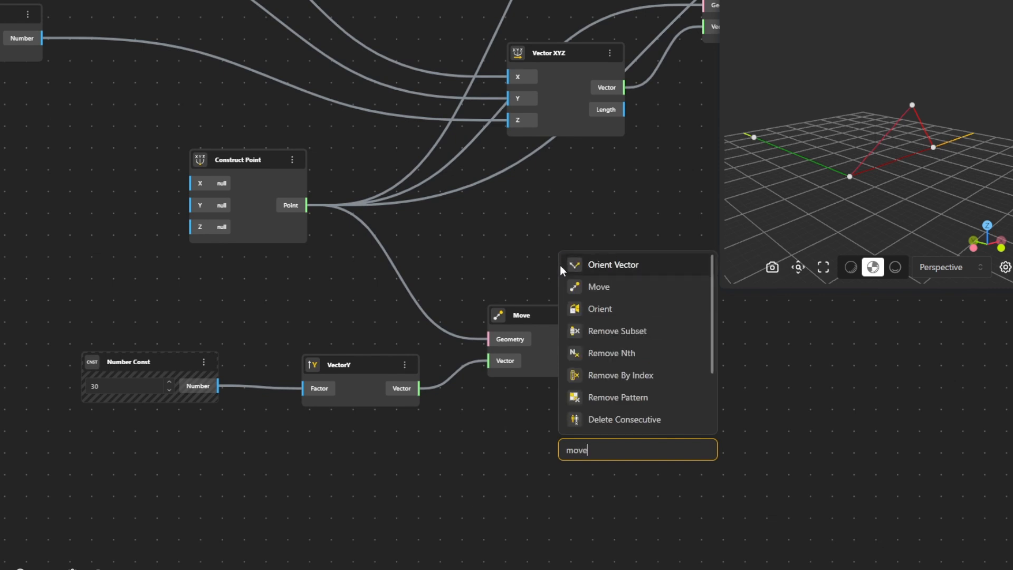
pyautogui.click(591, 287)
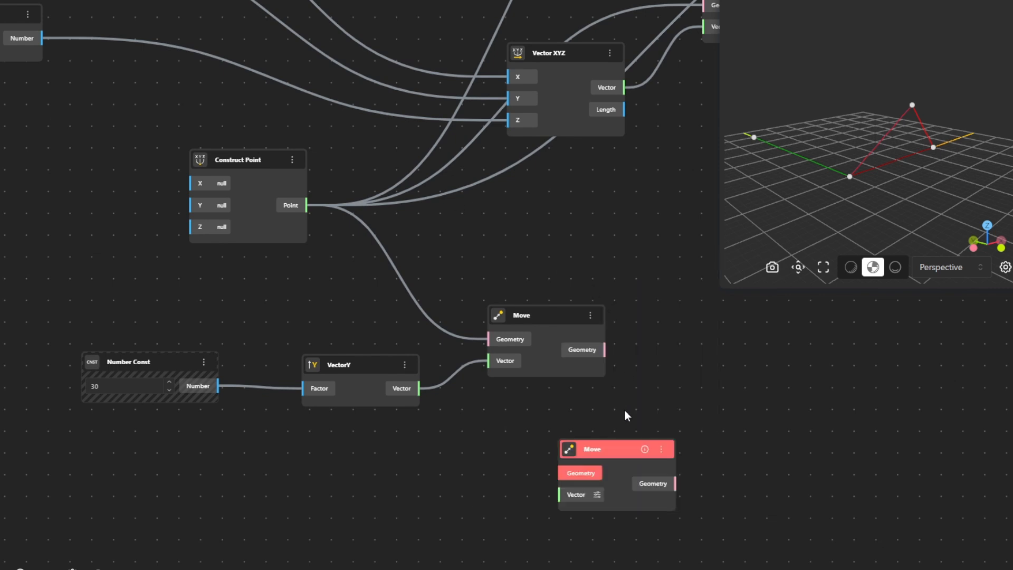
pyautogui.moveTo(605, 349); pyautogui.dragTo(564, 481)
pyautogui.moveTo(588, 353); pyautogui.dragTo(573, 475)
# Step: Add a VectorX node, connect it to the lowest Move's Vector input, and drive its Factor from the 30 Number Const
pyautogui.moveTo(519, 530); pyautogui.dragTo(534, 395, button='right')
pyautogui.scroll(4, 534, 395)
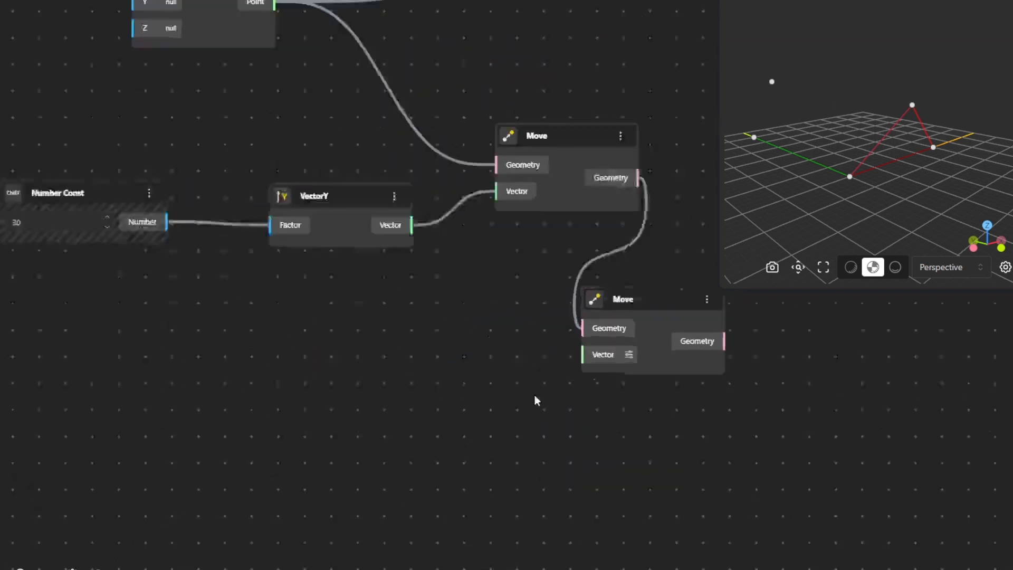
pyautogui.doubleClick(548, 390)
pyautogui.write('vect')
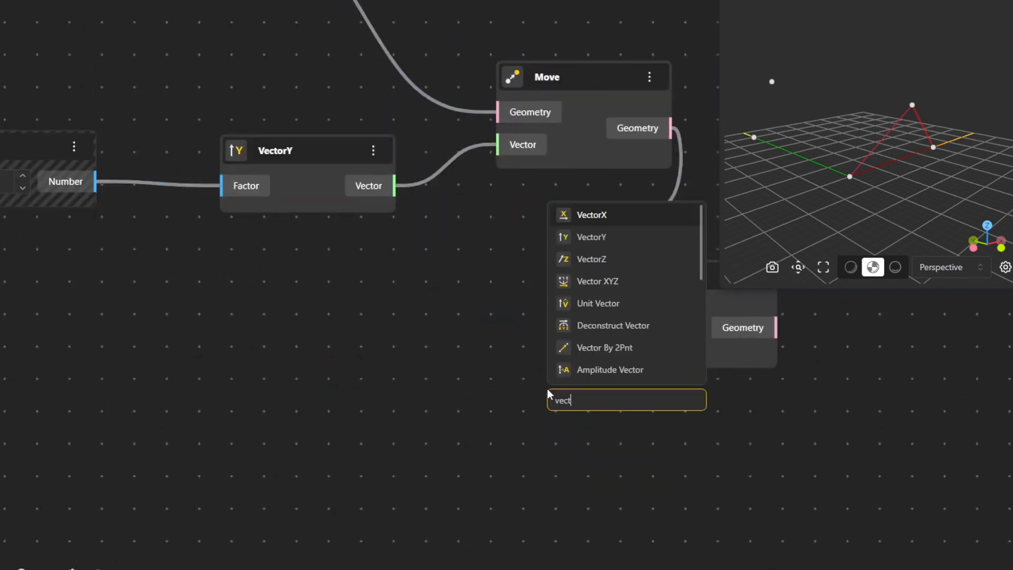
pyautogui.click(644, 224)
pyautogui.moveTo(656, 421); pyautogui.dragTo(475, 369)
pyautogui.moveTo(541, 393); pyautogui.dragTo(600, 343)
pyautogui.moveTo(95, 181); pyautogui.dragTo(696, 413)
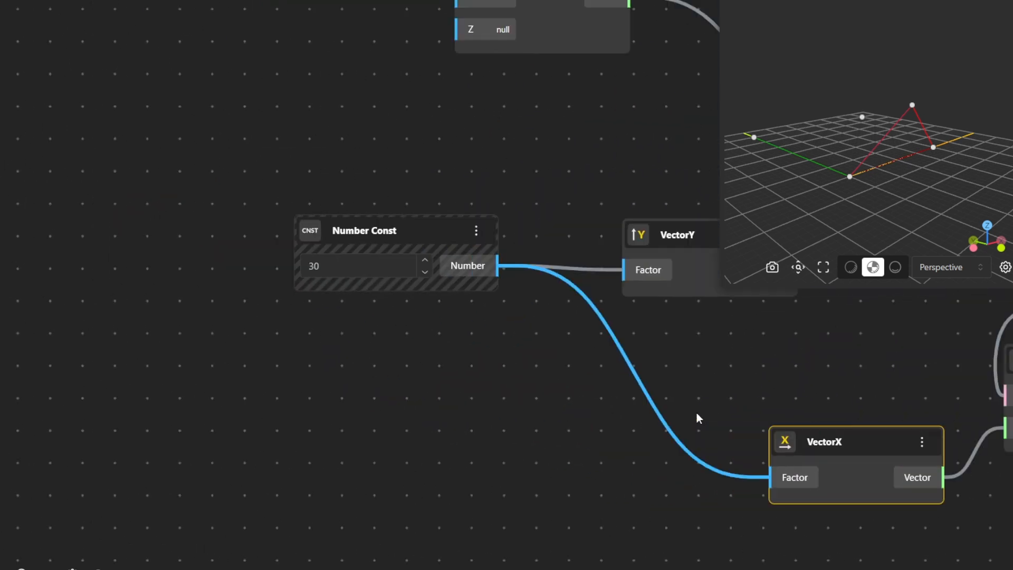
# Step: Add a third Move node beside the two chained Move nodes
pyautogui.moveTo(807, 416); pyautogui.dragTo(558, 393)
pyautogui.scroll(-3, 558, 396)
pyautogui.moveTo(644, 386); pyautogui.dragTo(463, 363)
pyautogui.moveTo(919, 184); pyautogui.dragTo(891, 207)
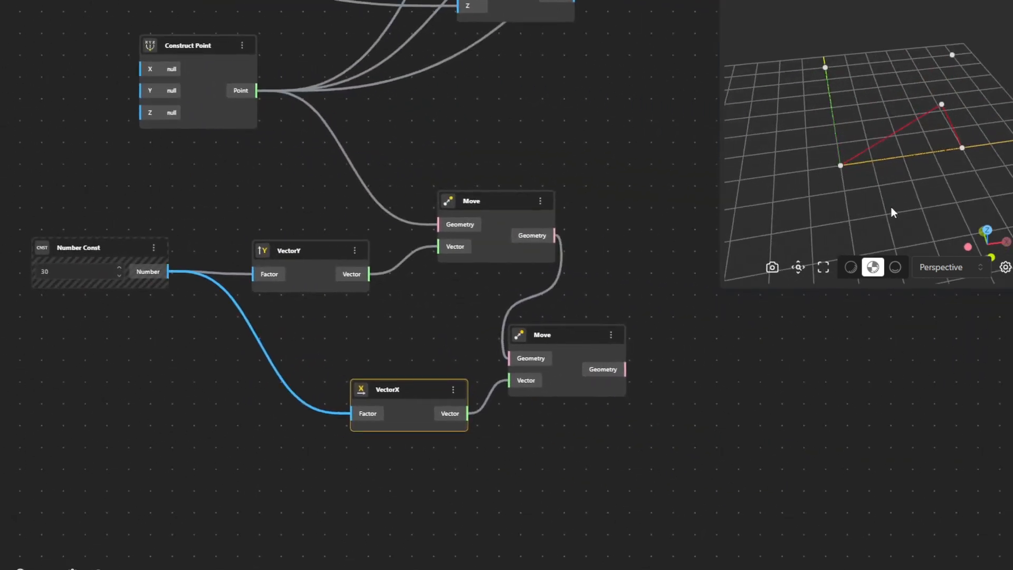
pyautogui.moveTo(622, 402); pyautogui.dragTo(505, 401)
pyautogui.doubleClick(513, 209)
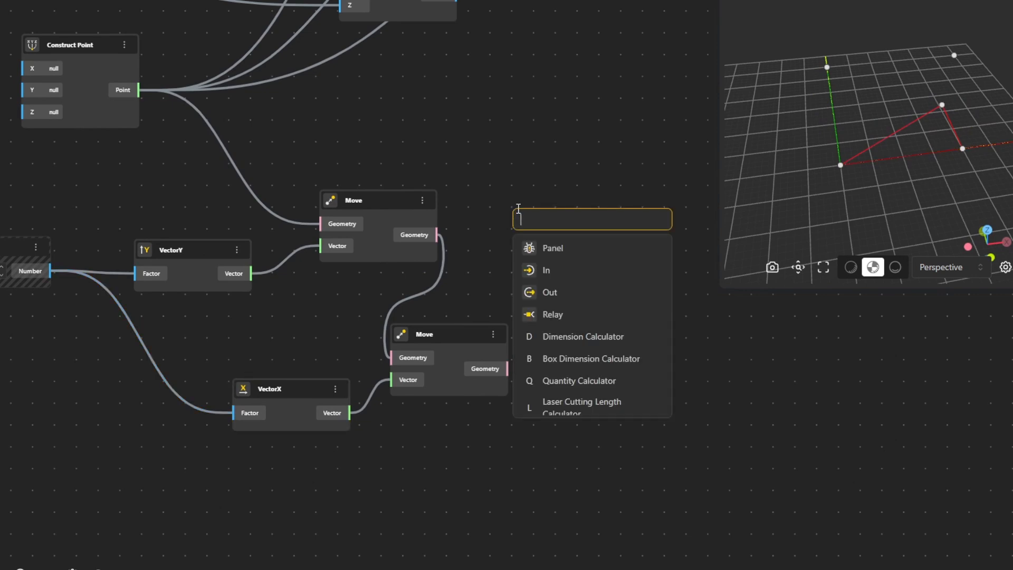
pyautogui.write('mov')
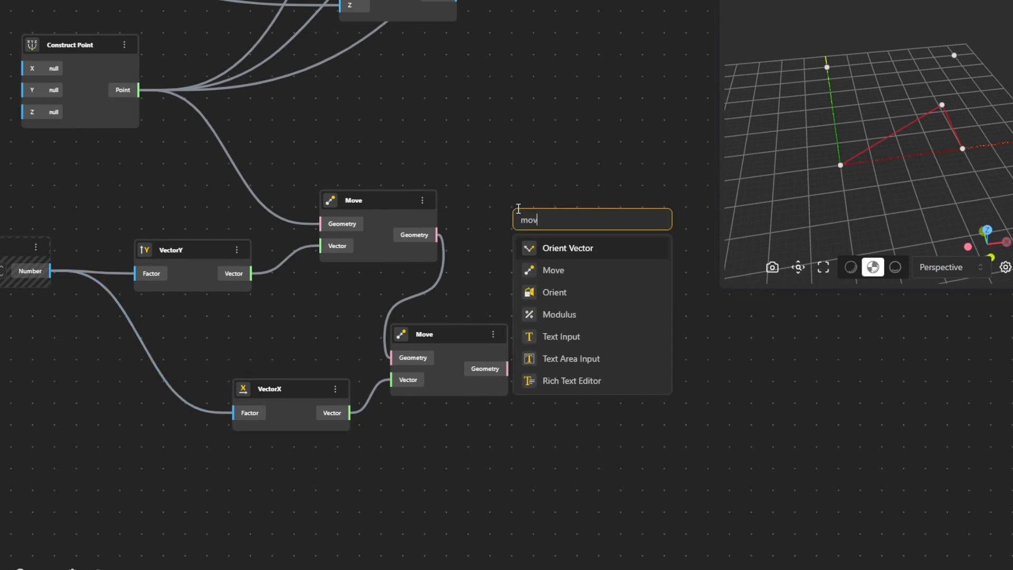
pyautogui.write('e')
pyautogui.click(530, 270)
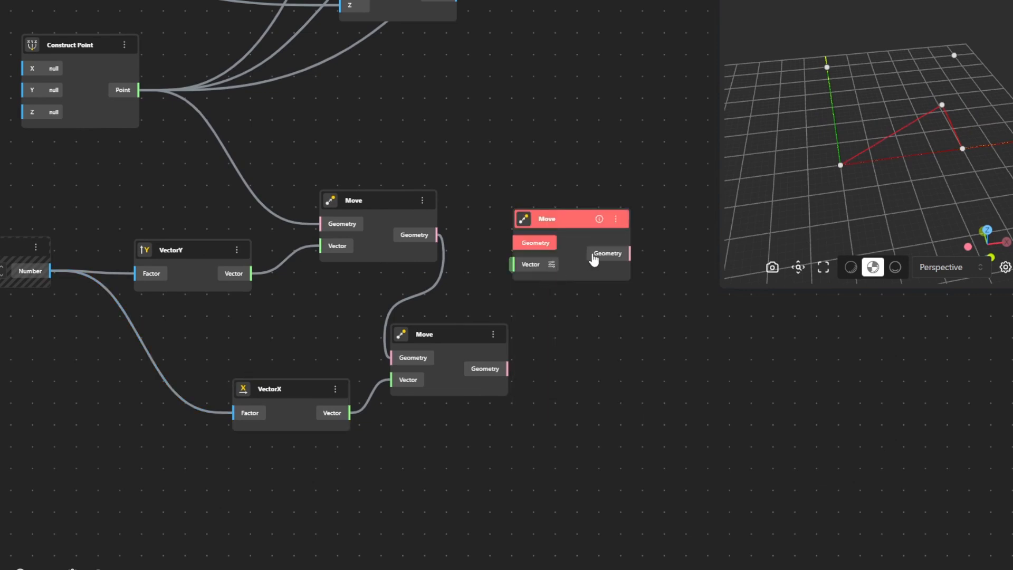
pyautogui.click(596, 326)
# Step: Connect the VectorY-driven Move's Geometry output to the new Move, and shift the VectorX node and its Move down to make room
pyautogui.click(481, 358)
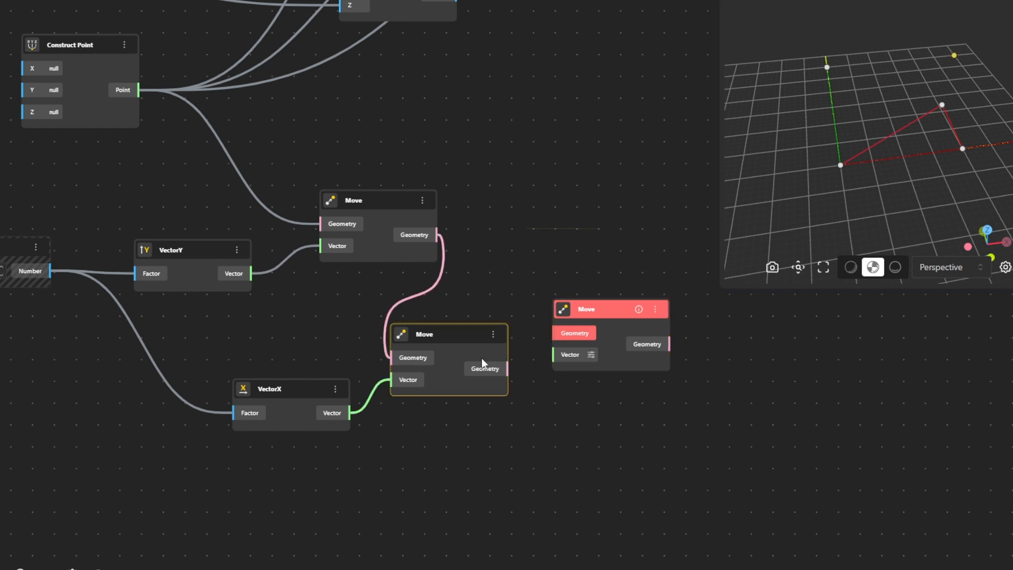
pyautogui.click(386, 221)
pyautogui.hscroll(-5, 318, 215)
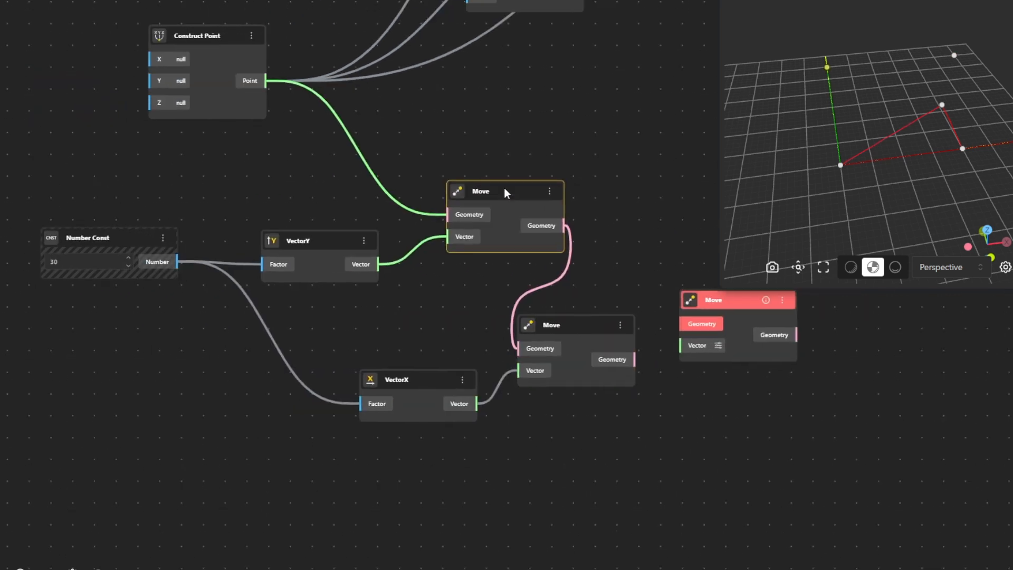
pyautogui.hscroll(2, 504, 191)
pyautogui.moveTo(526, 232); pyautogui.dragTo(577, 289)
pyautogui.moveTo(559, 349); pyautogui.dragTo(589, 397)
pyautogui.moveTo(592, 293)
pyautogui.mouseDown()
pyautogui.moveTo(590, 318)
pyautogui.moveTo(590, 308)
pyautogui.mouseUp()
pyautogui.doubleClick(427, 330)
pyautogui.press('Escape')
pyautogui.moveTo(387, 377); pyautogui.dragTo(388, 445)
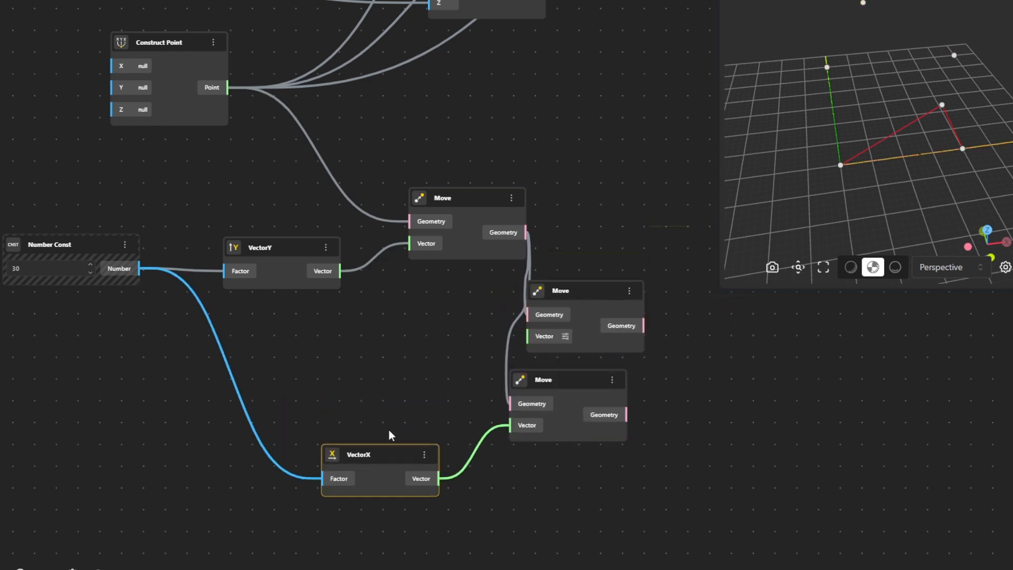
# Step: Add a Vector XYZ node above VectorX and connect its Vector output to the new Move's Vector input
pyautogui.doubleClick(374, 368)
pyautogui.write('vec')
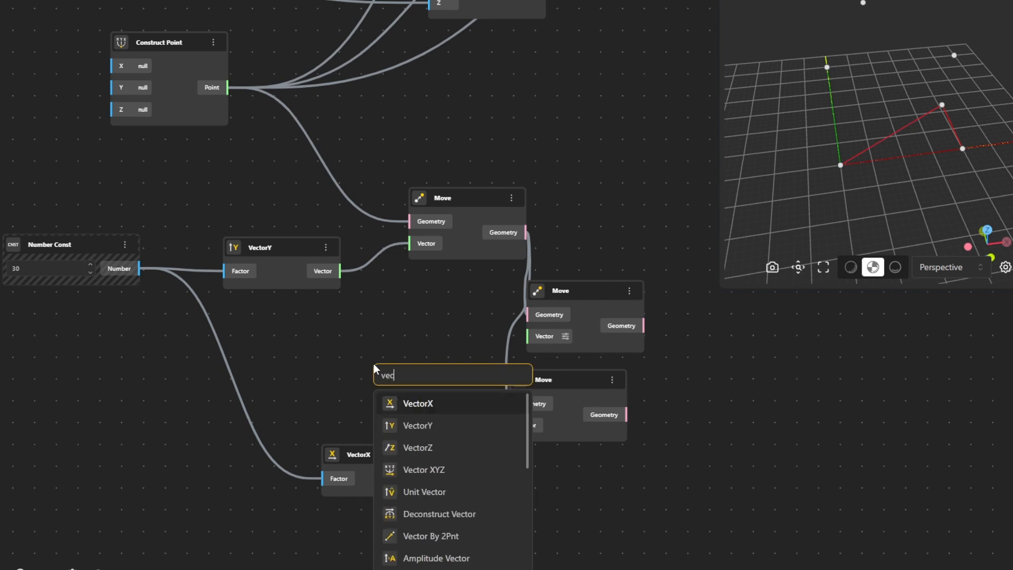
pyautogui.write('t')
pyautogui.click(452, 470)
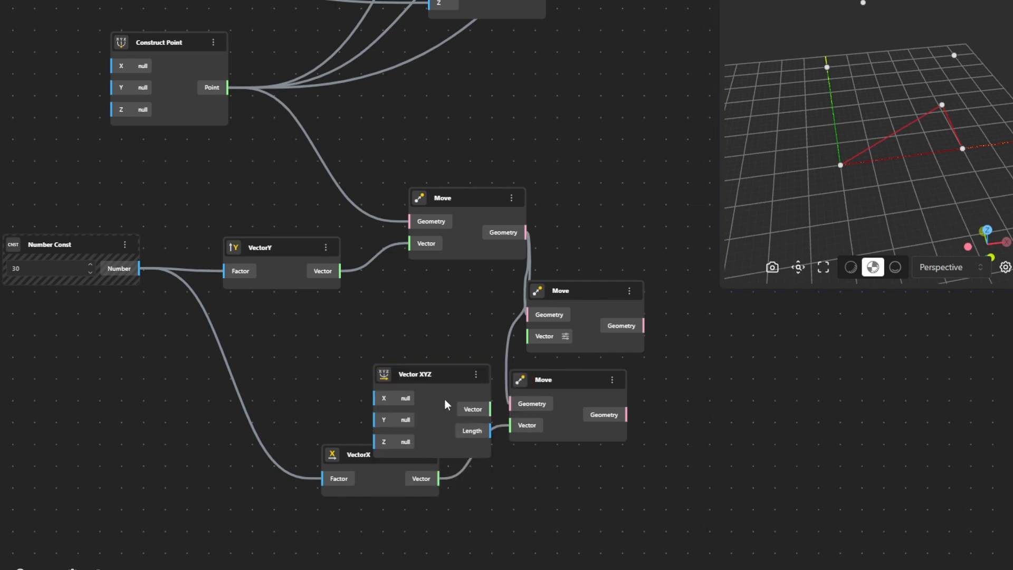
pyautogui.moveTo(445, 399); pyautogui.dragTo(528, 336)
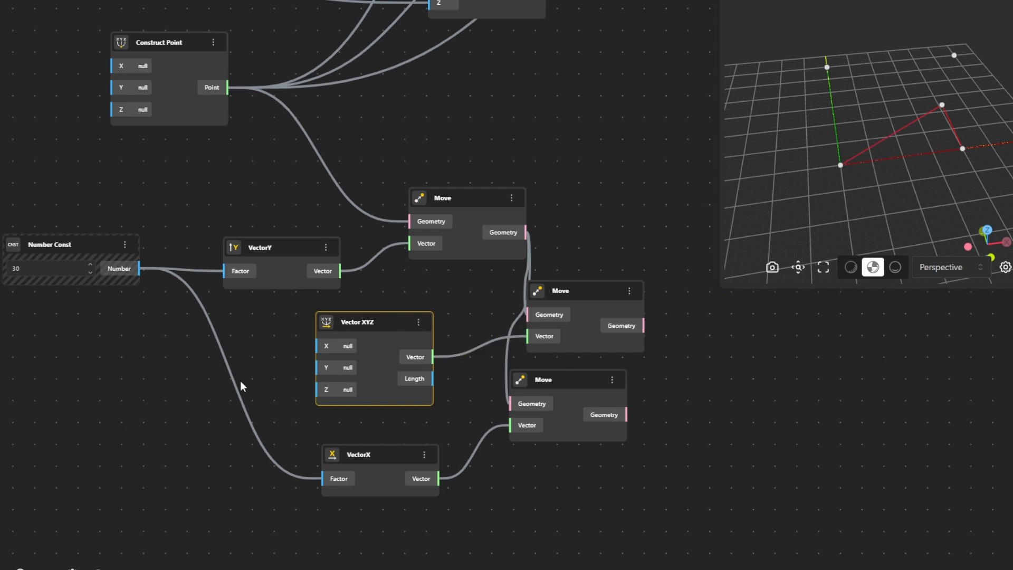
# Step: Add a Number Const node with value 15 and connect it to the new Vector XYZ node's X input
pyautogui.moveTo(232, 384); pyautogui.dragTo(340, 368)
pyautogui.scroll(3, 341, 368)
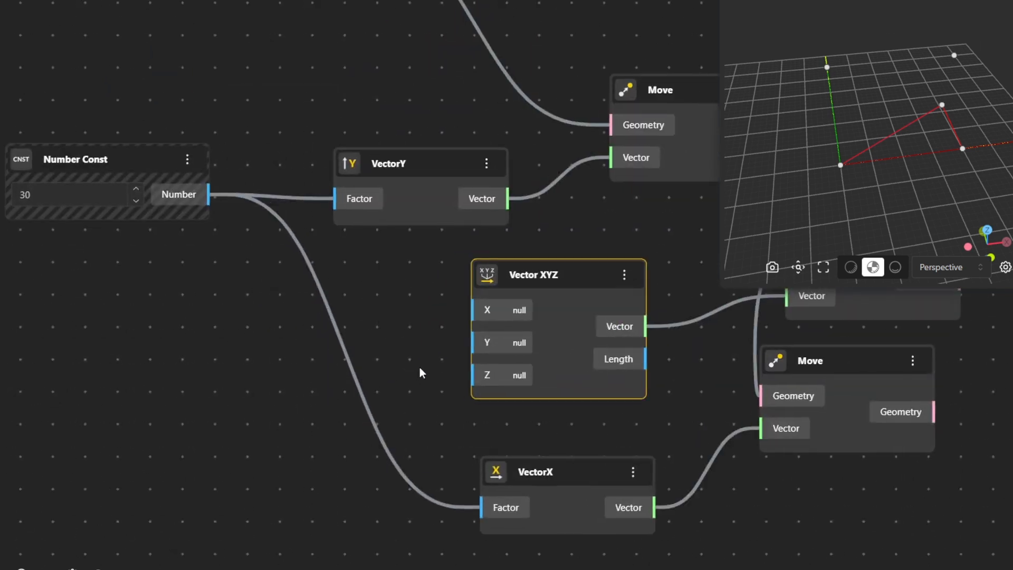
pyautogui.scroll(2, 415, 368)
pyautogui.doubleClick(463, 336)
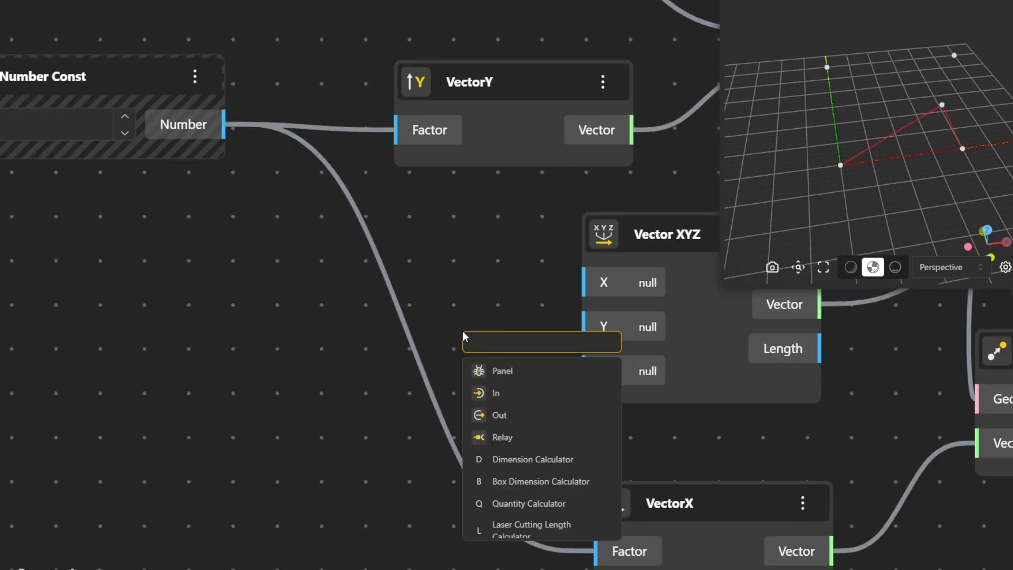
pyautogui.write('nu')
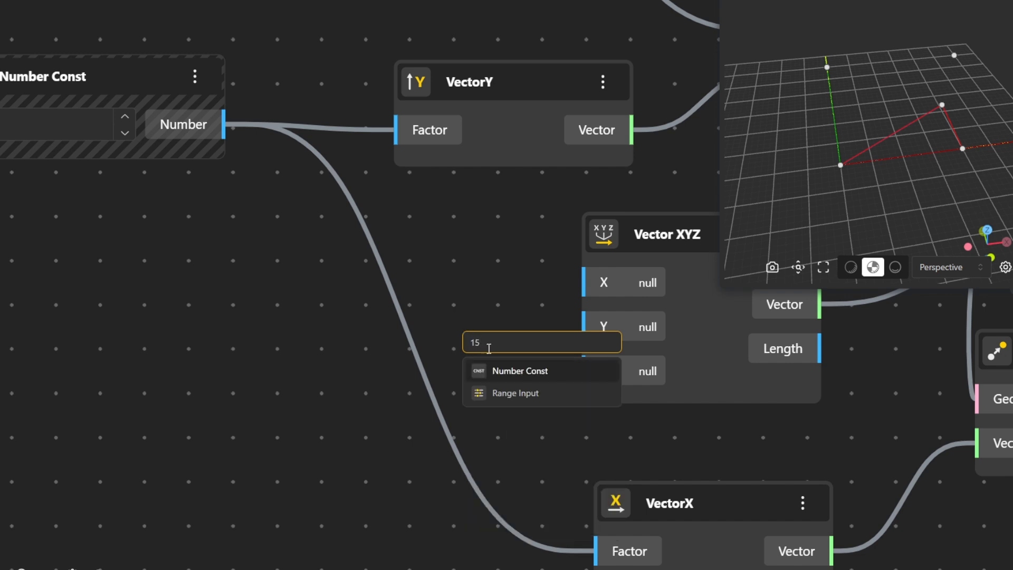
pyautogui.click(501, 372)
pyautogui.moveTo(516, 361); pyautogui.dragTo(86, 247)
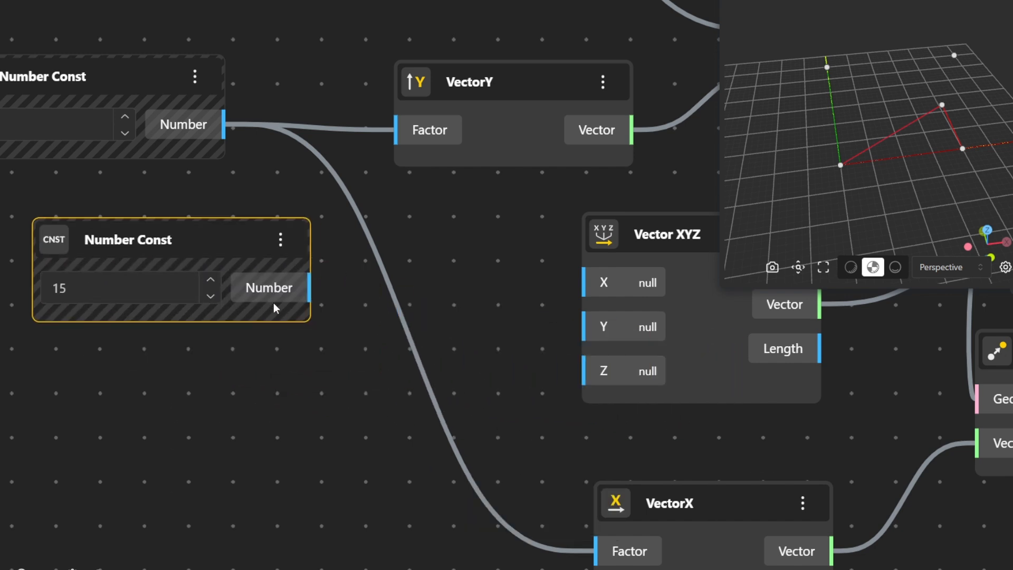
pyautogui.moveTo(310, 287); pyautogui.dragTo(581, 291)
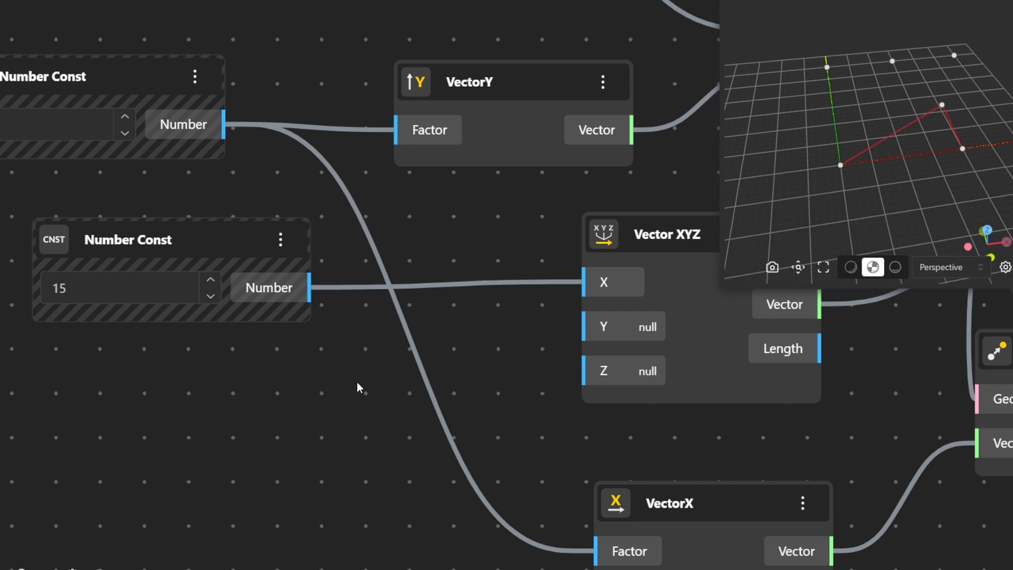
# Step: Add a Number Const node with value 20, connect it to the new Vector XYZ's Z input, and place it lower in the graph
pyautogui.doubleClick(357, 387)
pyautogui.write('0')
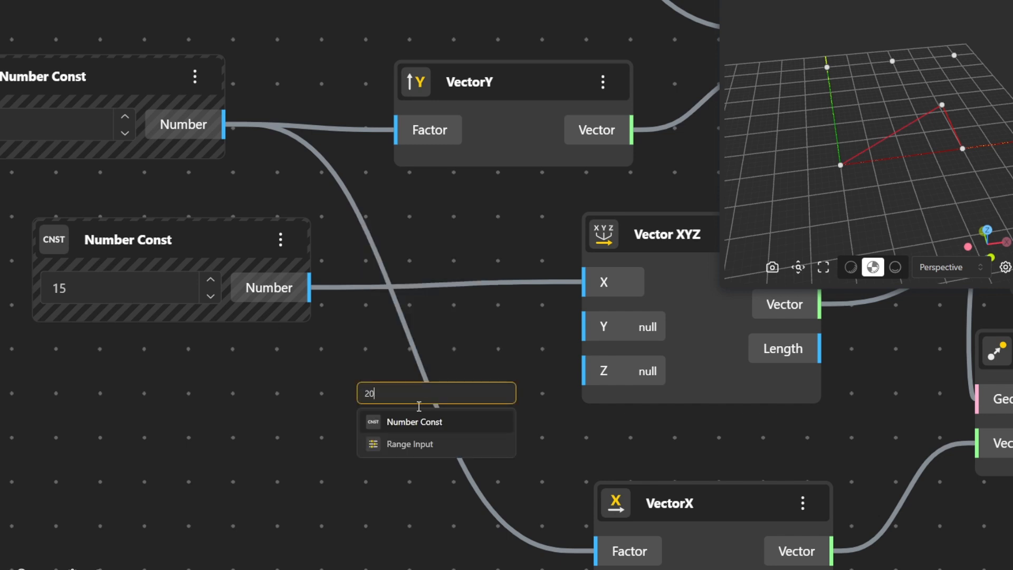
pyautogui.click(418, 422)
pyautogui.moveTo(442, 412); pyautogui.dragTo(201, 385)
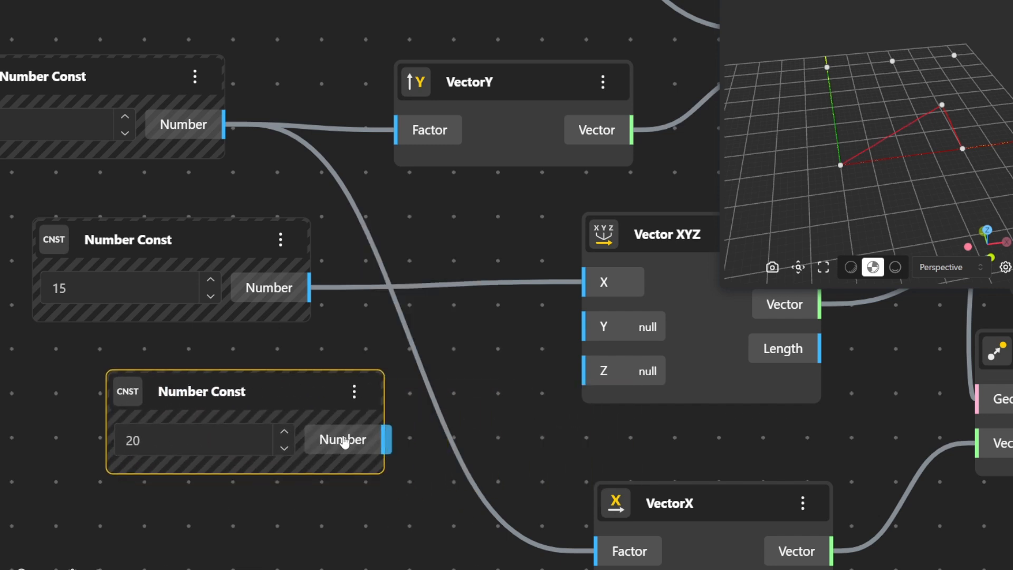
pyautogui.moveTo(388, 440); pyautogui.dragTo(593, 368)
pyautogui.moveTo(289, 402); pyautogui.dragTo(327, 445)
pyautogui.moveTo(770, 227); pyautogui.dragTo(768, 194)
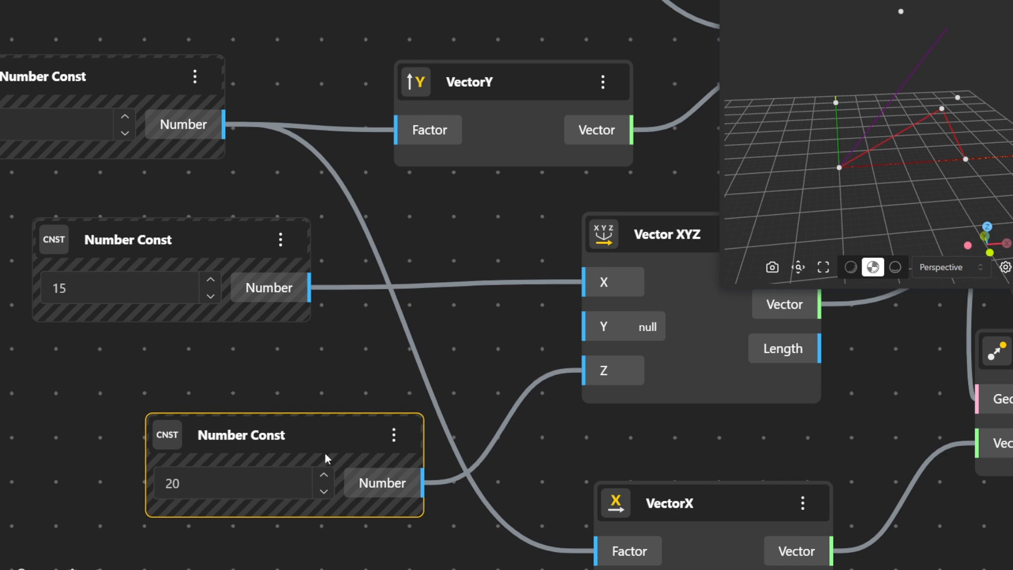
# Step: Shift the 20-valued Number Const node further down and add a Polyline node beside the last two Move nodes
pyautogui.moveTo(325, 454); pyautogui.dragTo(378, 569)
pyautogui.moveTo(878, 68); pyautogui.dragTo(915, 76)
pyautogui.scroll(-3, 914, 71)
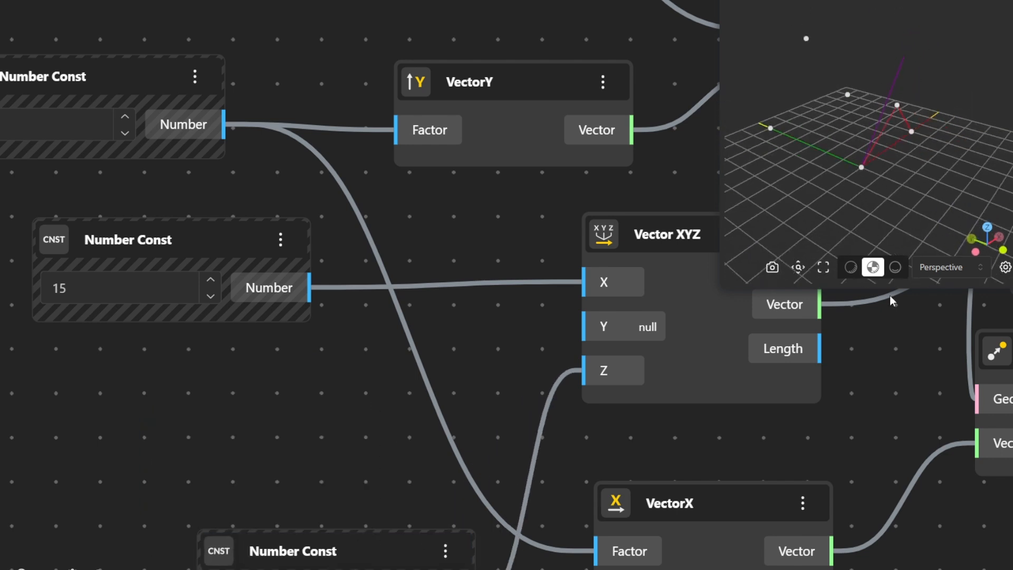
pyautogui.moveTo(890, 296); pyautogui.dragTo(439, 262)
pyautogui.moveTo(776, 351); pyautogui.dragTo(374, 331)
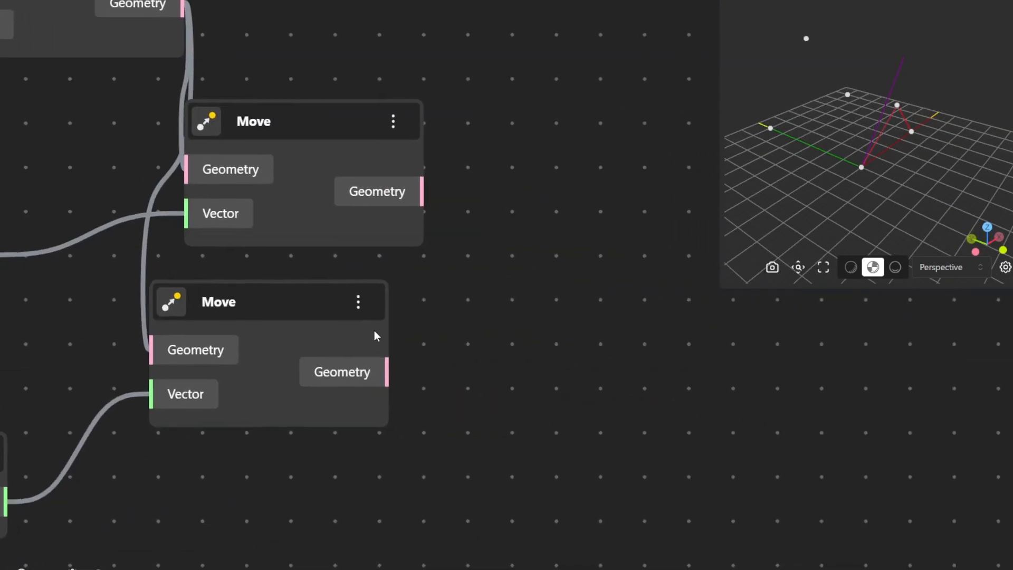
pyautogui.doubleClick(491, 280)
pyautogui.write('polyl')
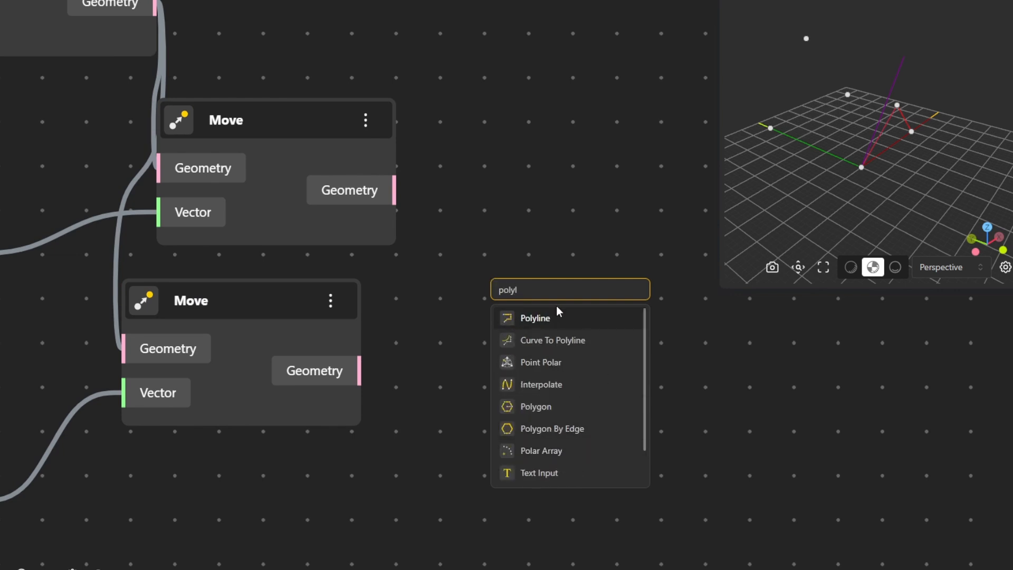
pyautogui.click(554, 318)
pyautogui.scroll(-3, 539, 357)
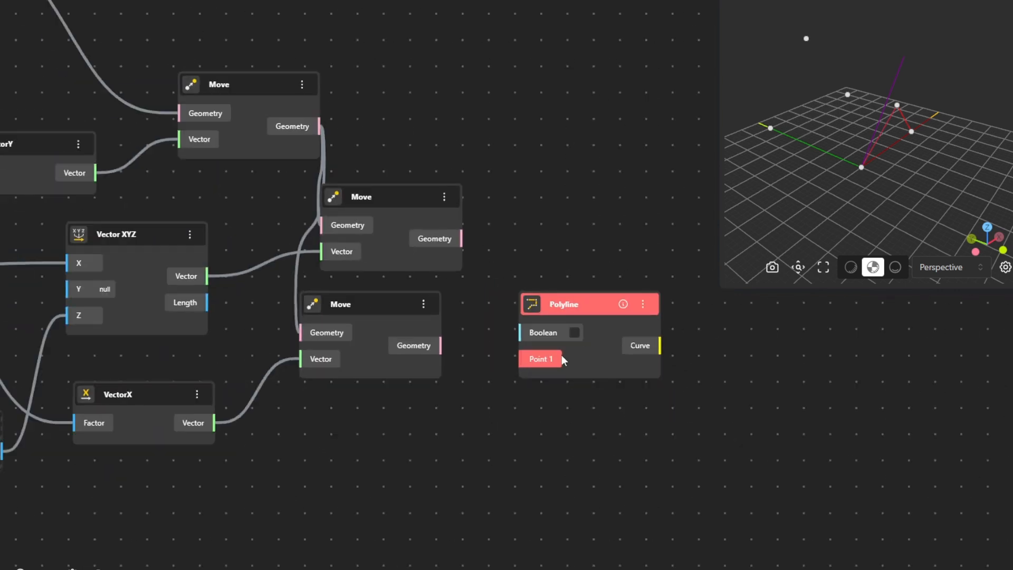
# Step: Add Point 2 and Point 3 inputs to the new Polyline node and place it level with the Move nodes
pyautogui.rightClick(541, 362)
pyautogui.click(452, 94)
pyautogui.rightClick(535, 359)
pyautogui.click(483, 147)
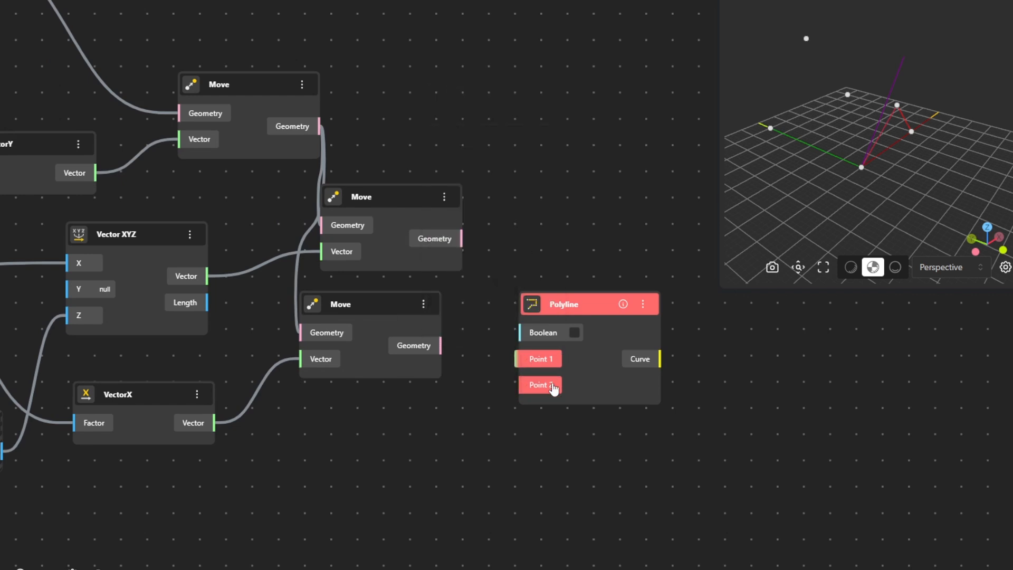
pyautogui.rightClick(549, 385)
pyautogui.click(489, 134)
pyautogui.moveTo(618, 387); pyautogui.dragTo(572, 240)
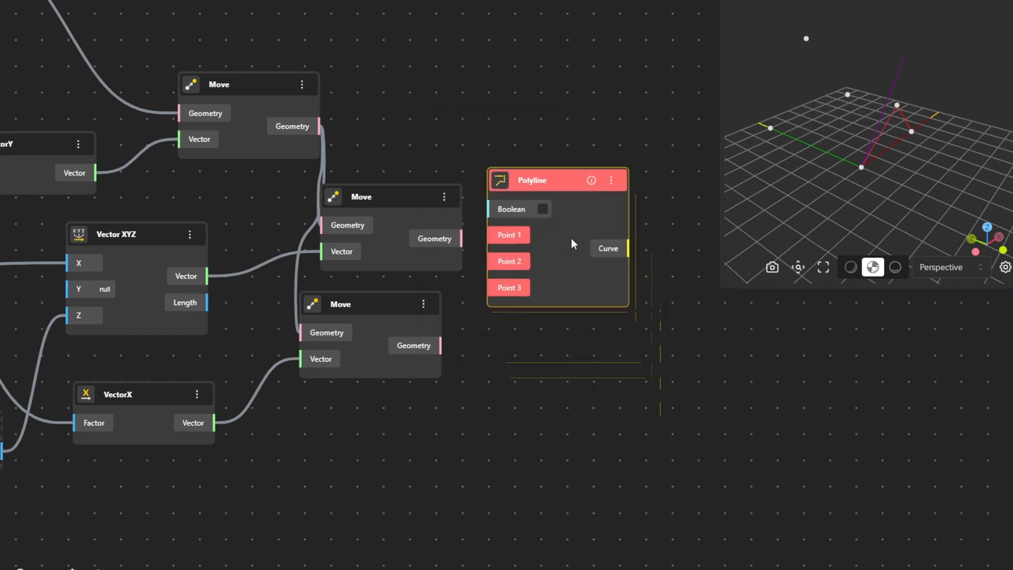
# Step: Connect the Geometry outputs of the VectorY, Vector XYZ and VectorX Moves to the new Polyline's Point 1, Point 2 and Point 3
pyautogui.scroll(-3, 573, 240)
pyautogui.moveTo(381, 154); pyautogui.dragTo(523, 275)
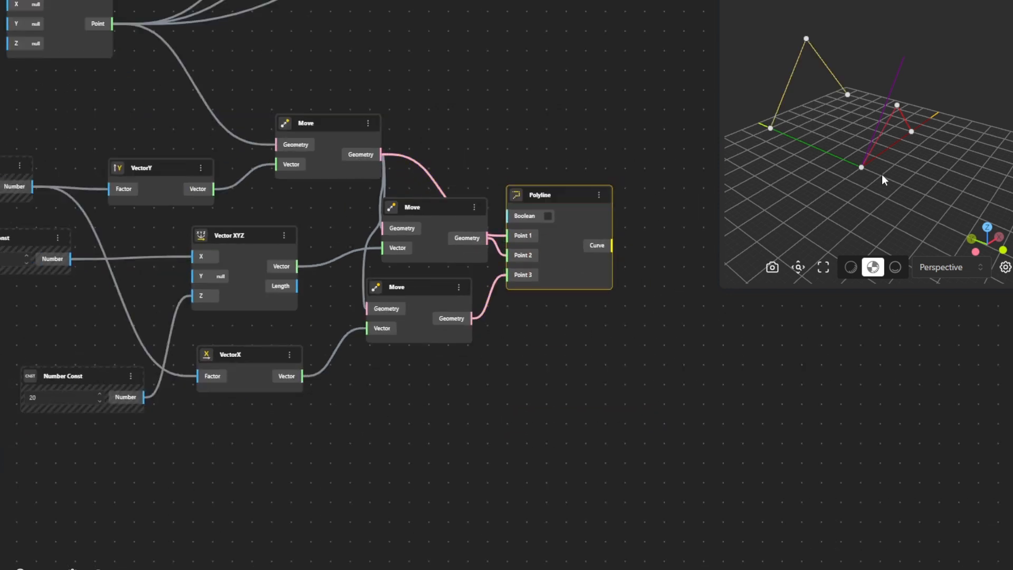
pyautogui.moveTo(882, 174); pyautogui.dragTo(834, 199)
pyautogui.scroll(-5, 884, 177)
pyautogui.click(826, 218)
pyautogui.scroll(2, 862, 154)
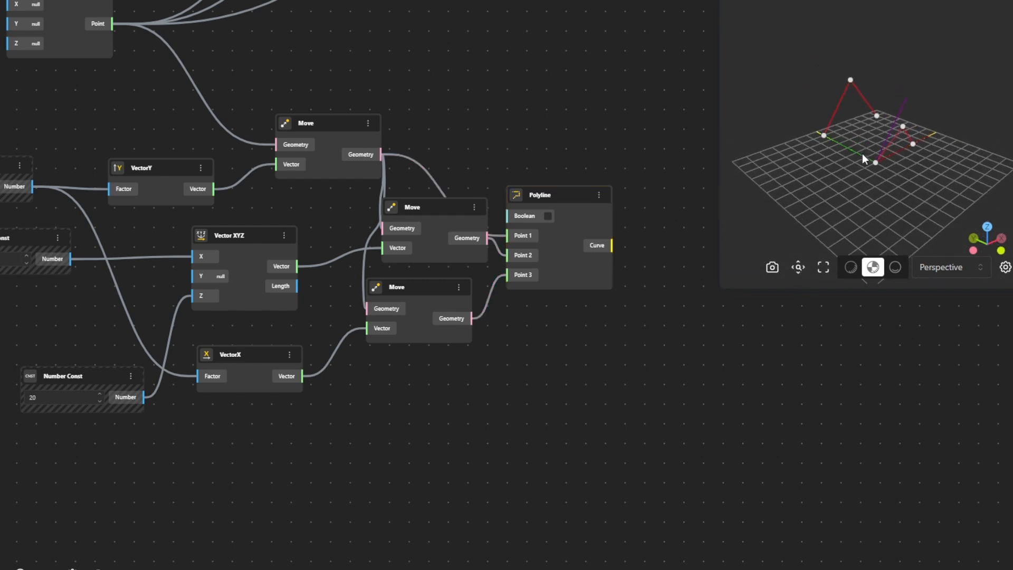
pyautogui.scroll(2, 863, 153)
# Step: Move the new Polyline node away from its Moves and reposition the first triangle's Polyline node above it
pyautogui.moveTo(651, 296); pyautogui.dragTo(406, 424)
pyautogui.moveTo(338, 326); pyautogui.dragTo(599, 173)
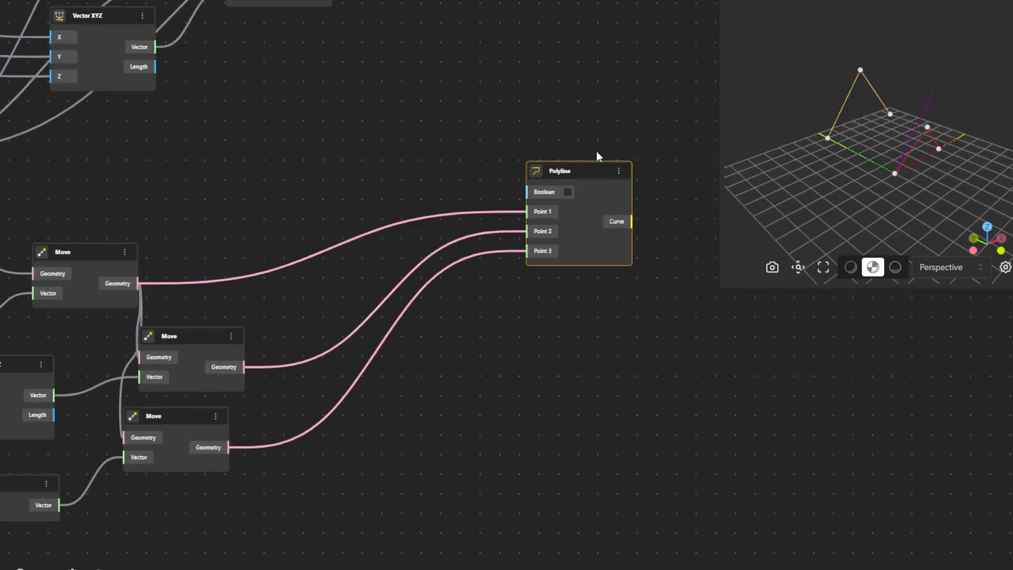
pyautogui.moveTo(570, 91); pyautogui.dragTo(518, 300)
pyautogui.scroll(-2, 518, 299)
pyautogui.moveTo(484, 154); pyautogui.dragTo(556, 230)
pyautogui.scroll(3, 633, 256)
pyautogui.moveTo(633, 256); pyautogui.dragTo(545, 271)
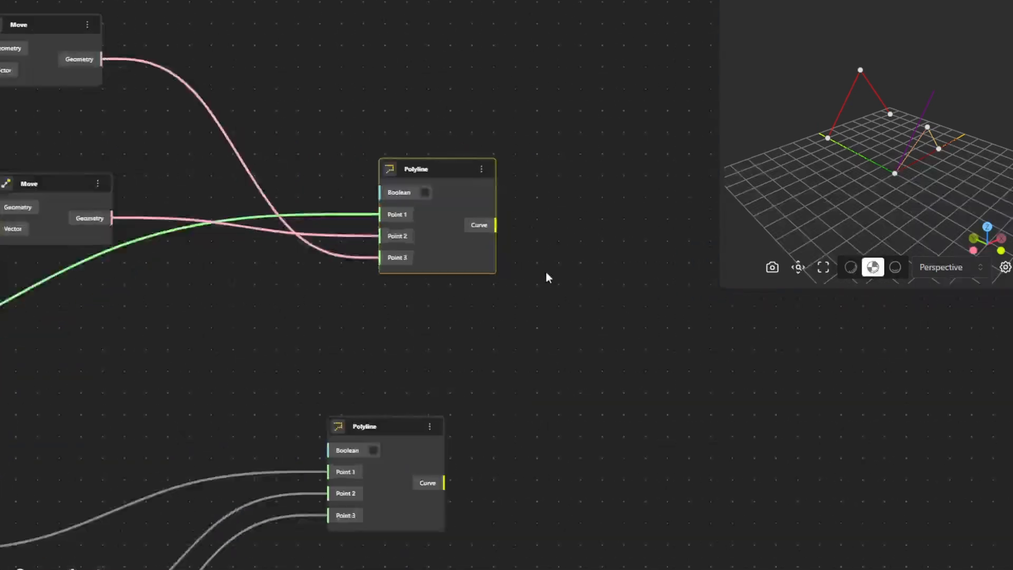
# Step: Add a Tween Curve node, connect the upper Polyline to Curve A and the lower one to Curve B, and space it out
pyautogui.doubleClick(549, 287)
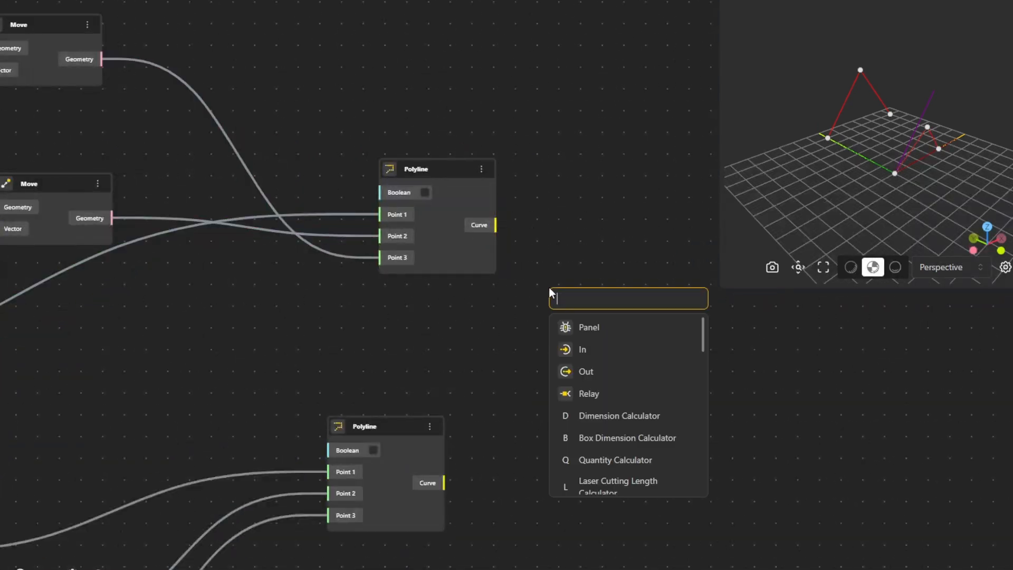
pyautogui.write('twee')
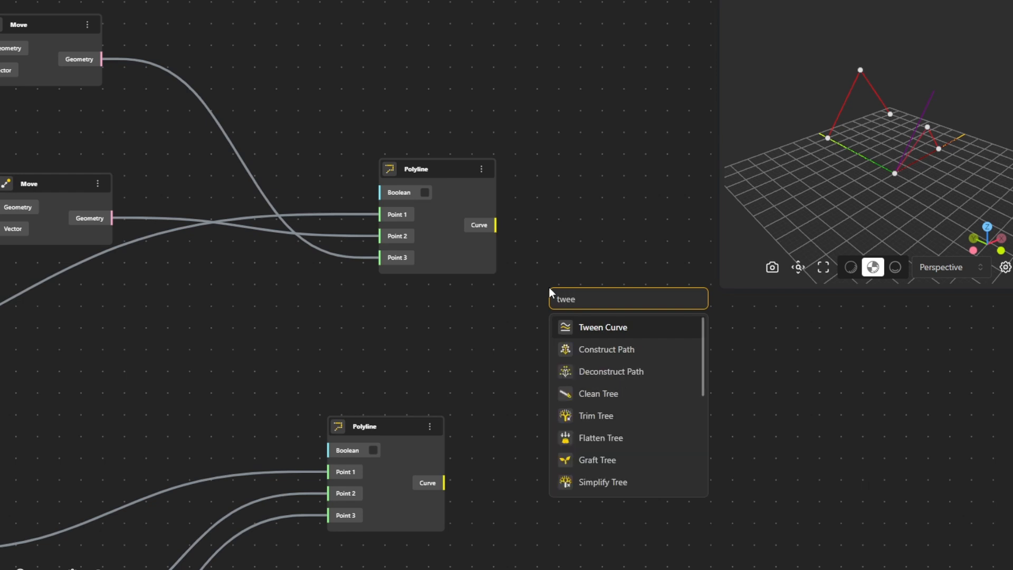
pyautogui.click(597, 328)
pyautogui.moveTo(496, 227); pyautogui.dragTo(580, 279)
pyautogui.moveTo(446, 483); pyautogui.dragTo(562, 300)
pyautogui.moveTo(633, 316); pyautogui.dragTo(685, 366)
pyautogui.scroll(3, 674, 439)
pyautogui.moveTo(673, 435); pyautogui.dragTo(537, 336)
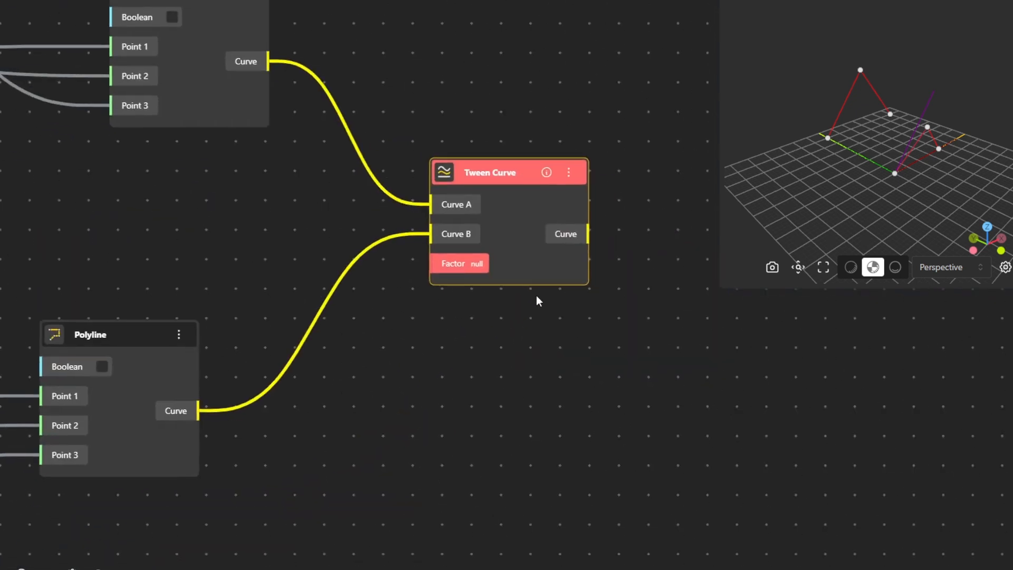
pyautogui.click(543, 304)
pyautogui.moveTo(539, 281); pyautogui.dragTo(664, 309)
# Step: Add a List Sequence SEC node, connect its List output to the Tween Curve's Factor input, and place it below
pyautogui.click(458, 384)
pyautogui.doubleClick(458, 384)
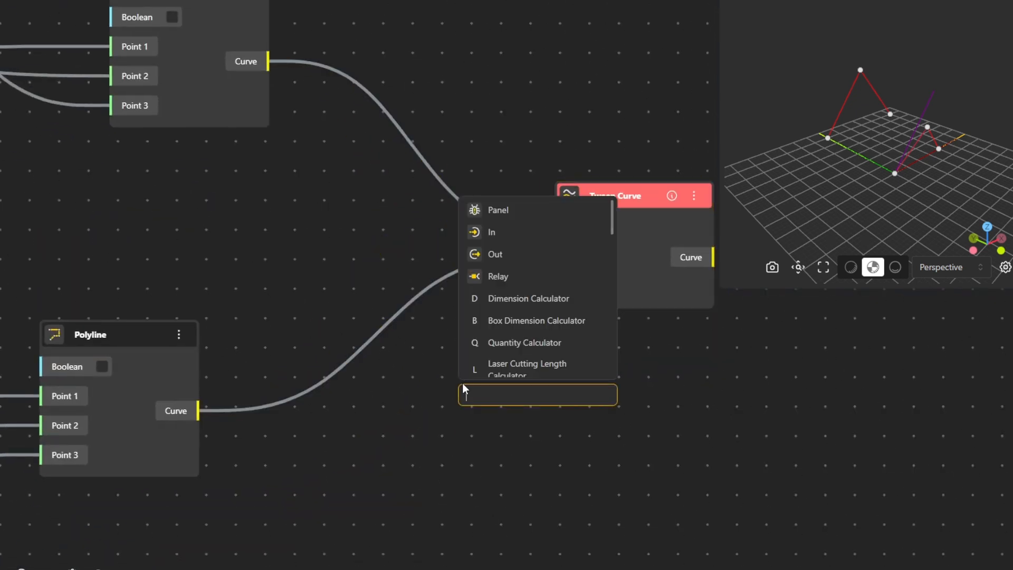
pyautogui.write('range')
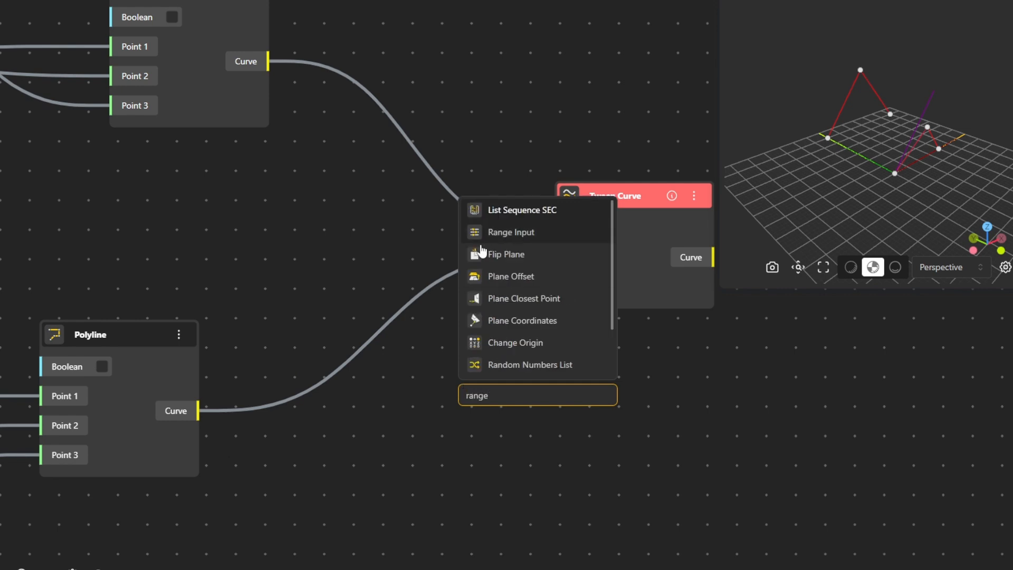
pyautogui.click(497, 211)
pyautogui.moveTo(550, 420); pyautogui.dragTo(559, 287)
pyautogui.scroll(-3, 486, 328)
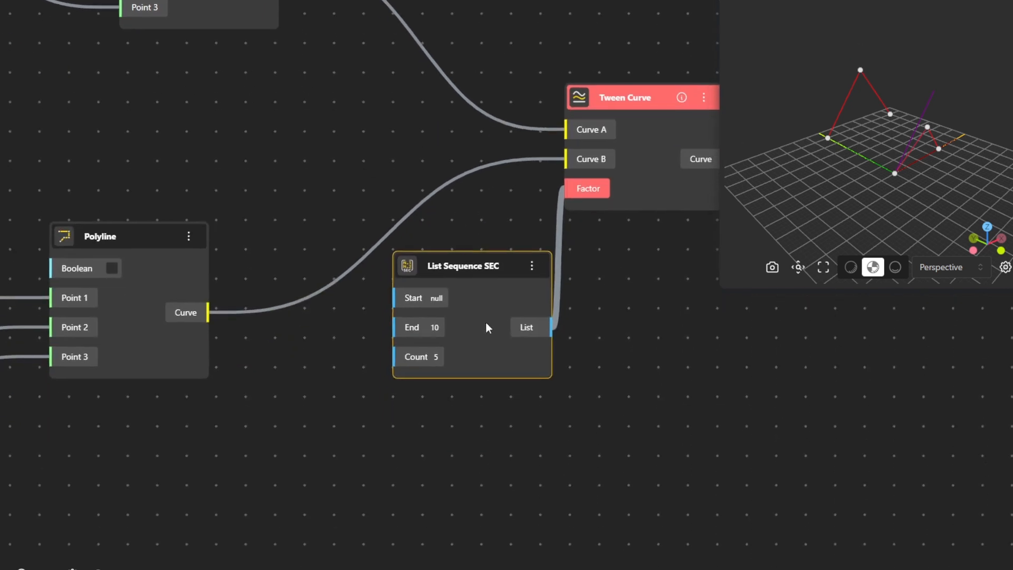
pyautogui.moveTo(496, 357); pyautogui.dragTo(534, 422)
pyautogui.scroll(4, 394, 403)
# Step: Add a Number Const node with value 0.1 and connect it to the List Sequence SEC's Start input
pyautogui.doubleClick(390, 401)
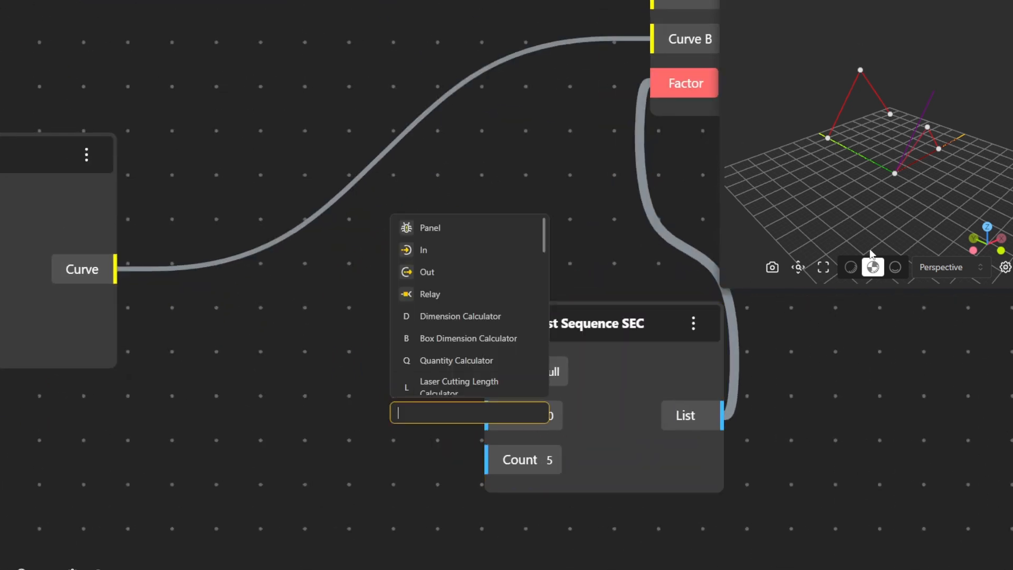
pyautogui.write('0.1')
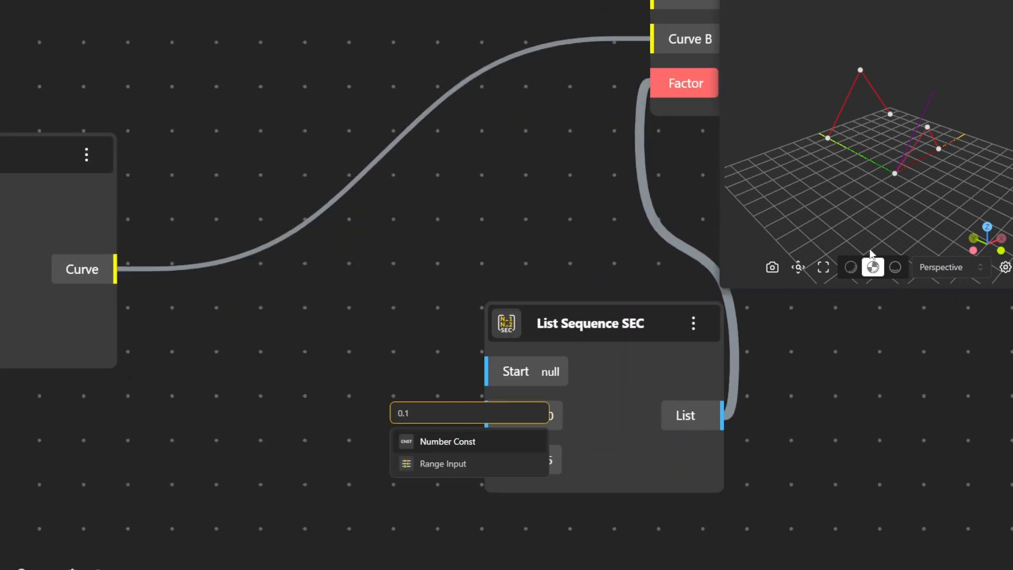
pyautogui.click(448, 442)
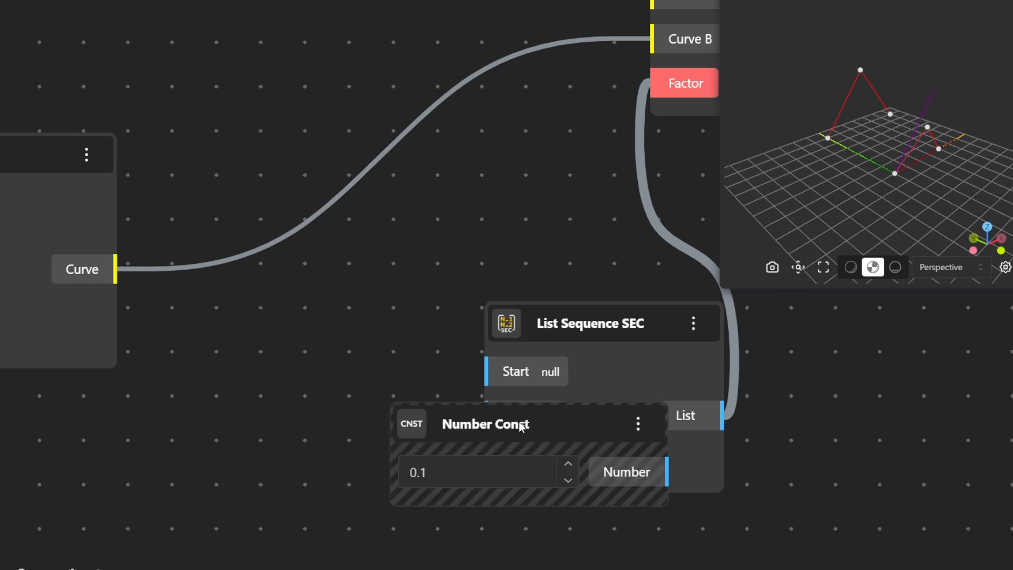
pyautogui.moveTo(448, 450); pyautogui.dragTo(186, 377)
pyautogui.moveTo(403, 395); pyautogui.dragTo(480, 375)
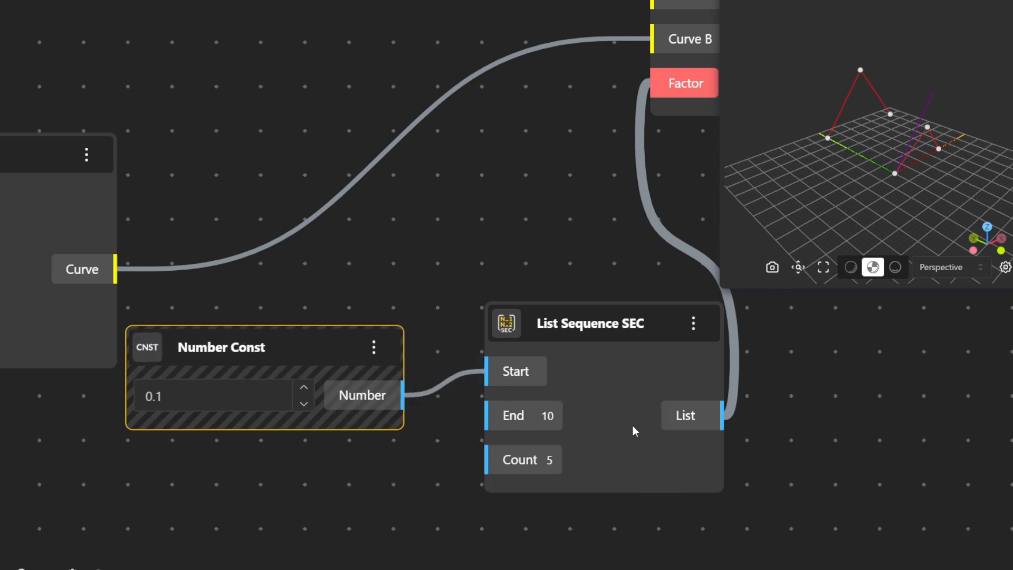
# Step: Space the List Sequence SEC node away from the Number Const and disconnect the constant from the Start input
pyautogui.moveTo(633, 430); pyautogui.dragTo(721, 445)
pyautogui.moveTo(375, 434); pyautogui.dragTo(401, 364)
pyautogui.doubleClick(445, 408)
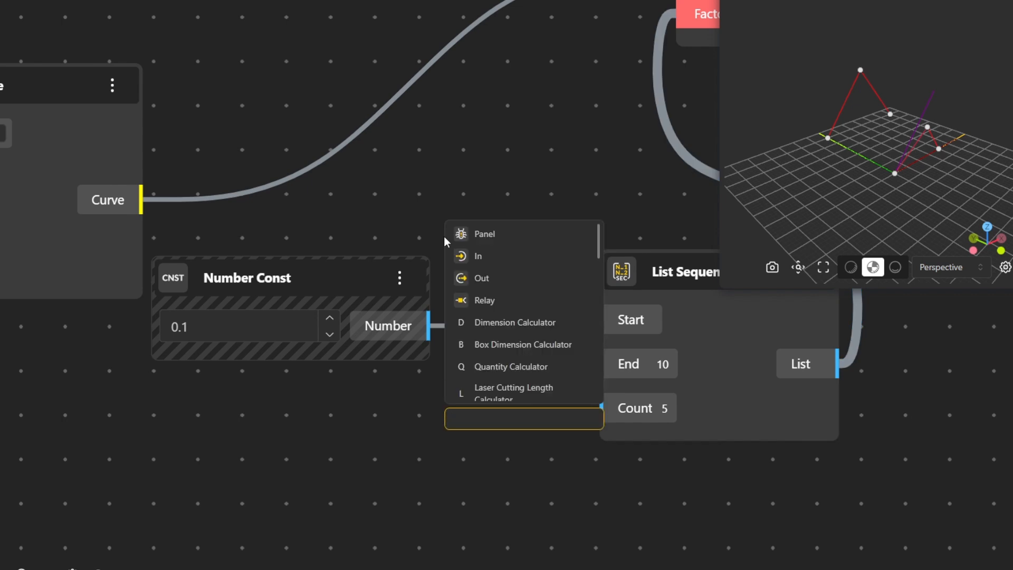
pyautogui.click(429, 239)
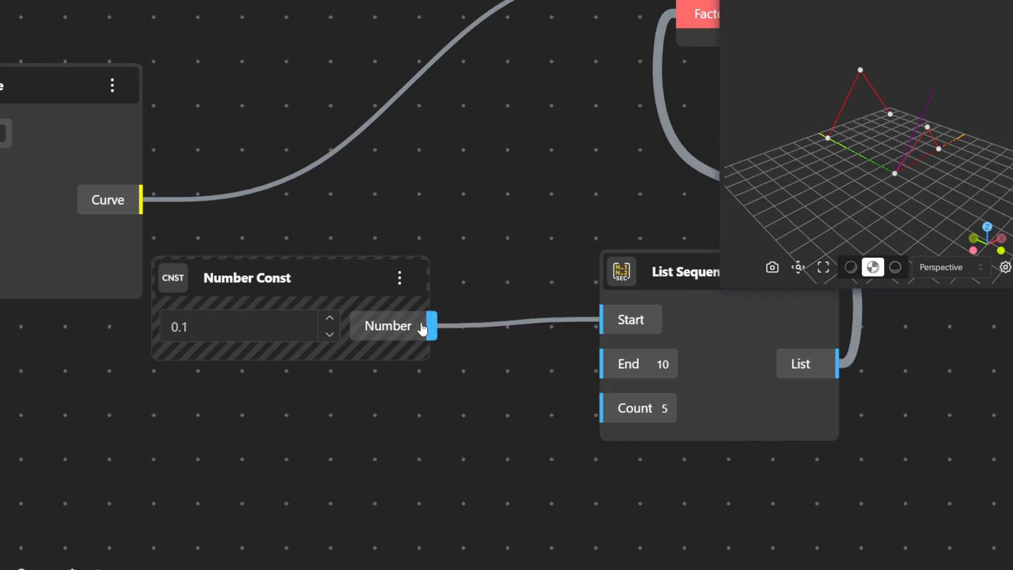
pyautogui.click(421, 324)
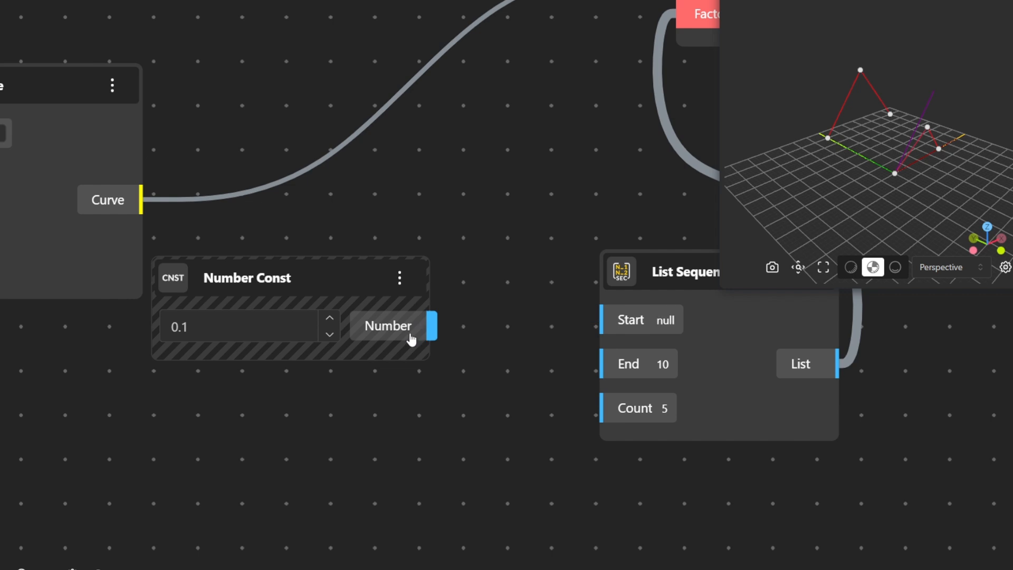
# Step: Connect the Number Const to the List Sequence SEC's End input and set its value to 1
pyautogui.click(326, 324)
pyautogui.click(327, 324)
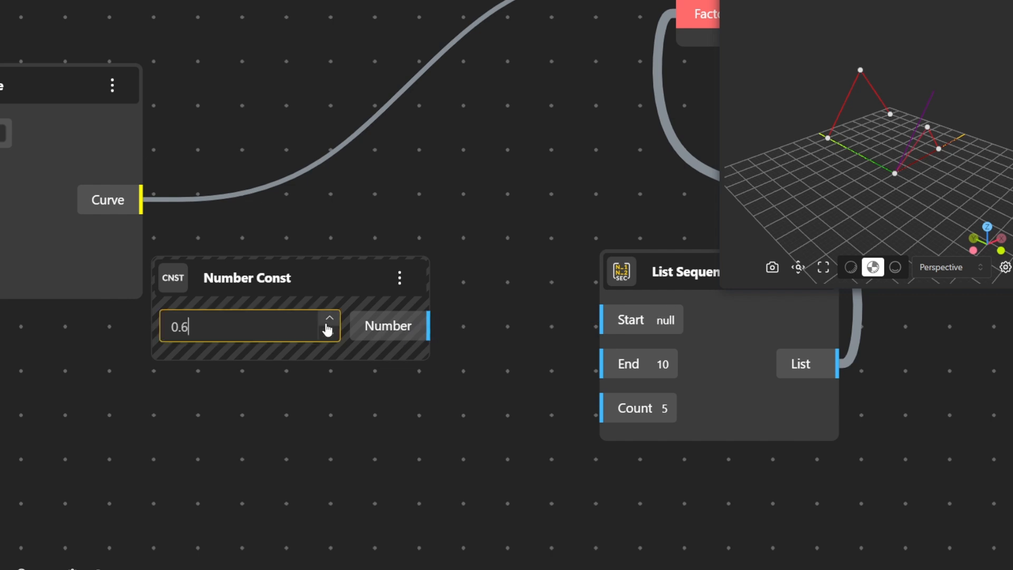
pyautogui.click(328, 324)
pyautogui.moveTo(428, 326); pyautogui.dragTo(606, 372)
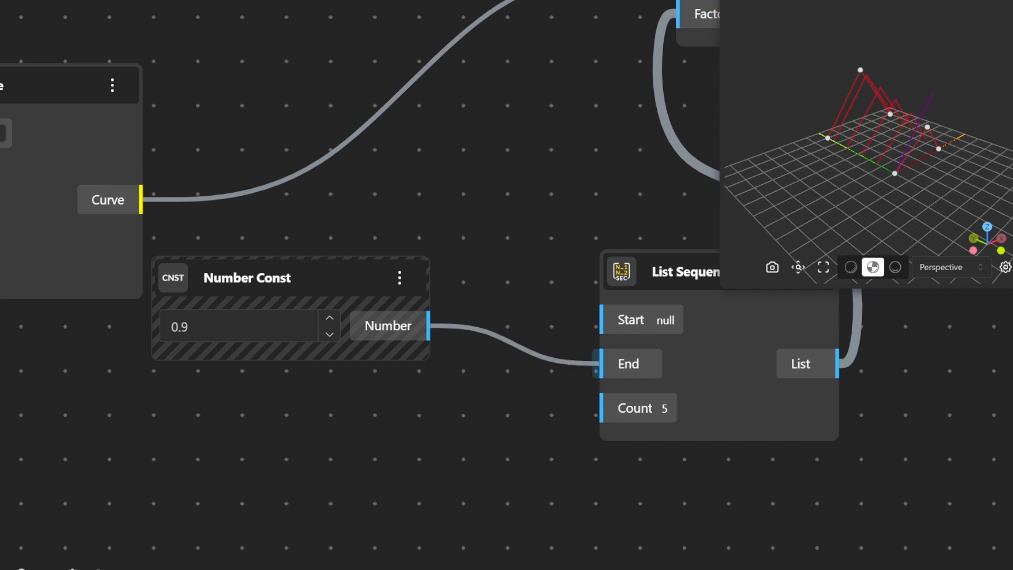
pyautogui.moveTo(915, 157); pyautogui.dragTo(943, 155)
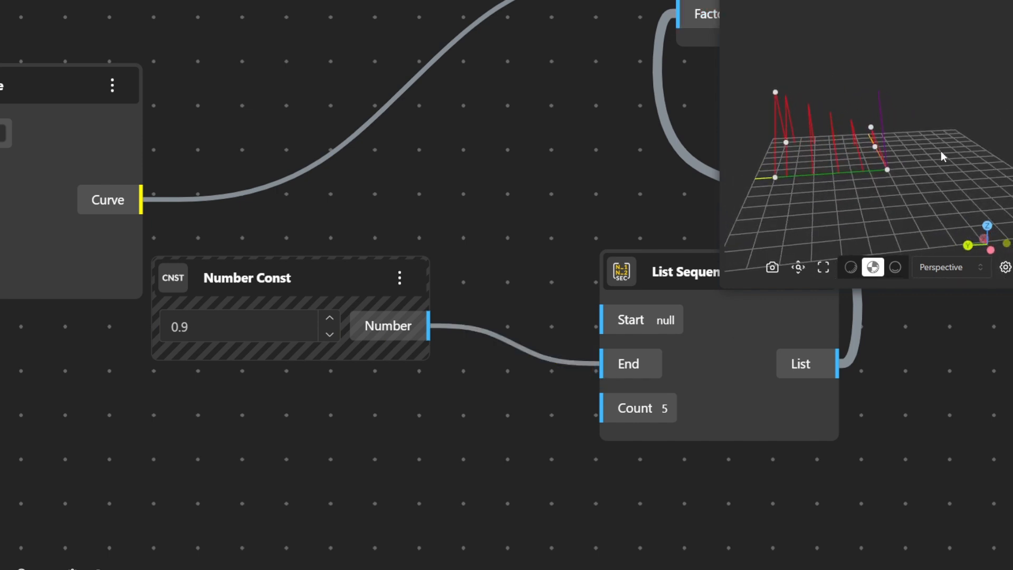
pyautogui.click(330, 317)
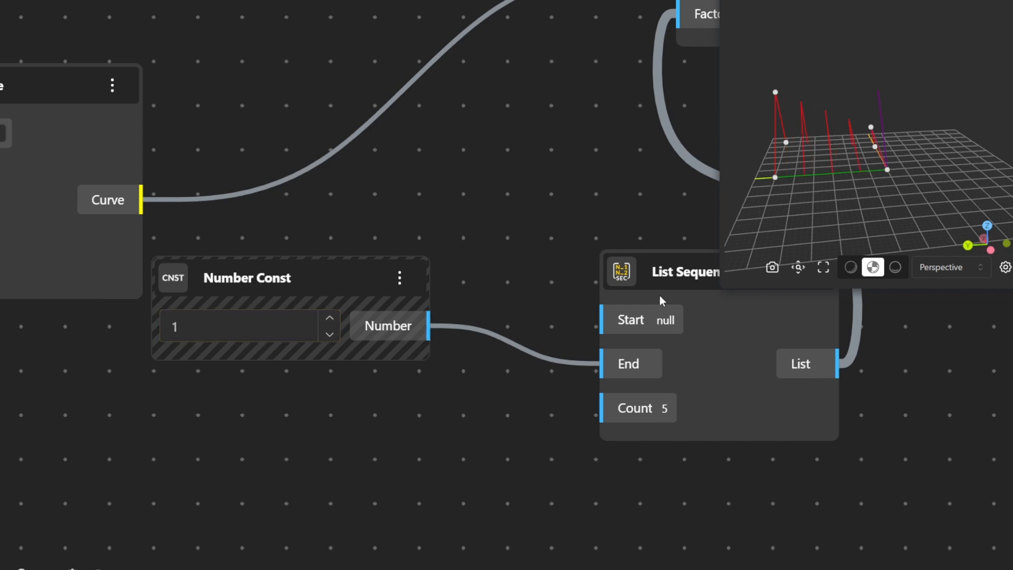
# Step: Rearrange the List Sequence SEC and Tween Curve nodes to tidy the graph
pyautogui.moveTo(694, 324); pyautogui.dragTo(685, 327)
pyautogui.scroll(-5, 550, 335)
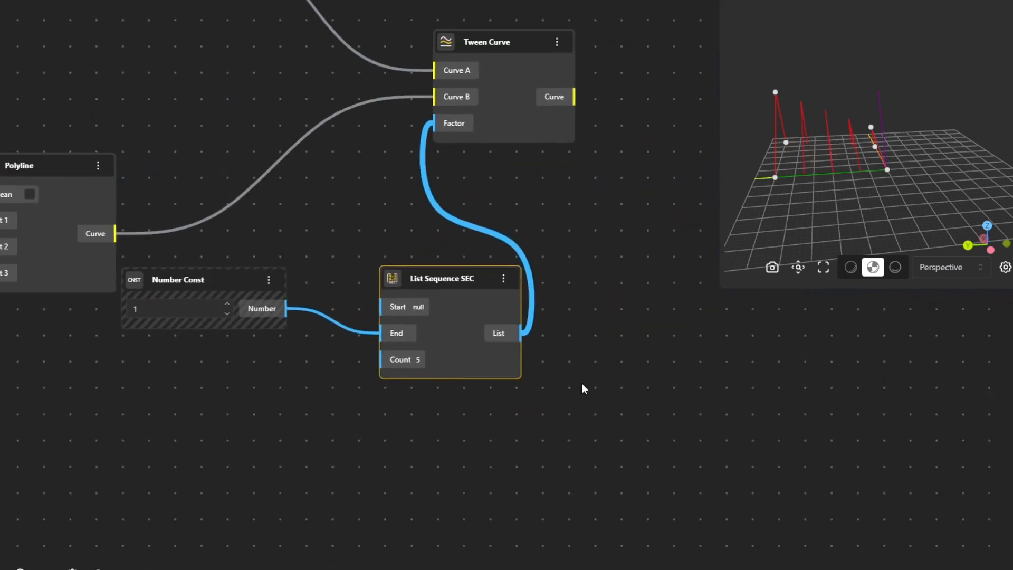
pyautogui.moveTo(415, 105); pyautogui.dragTo(468, 116)
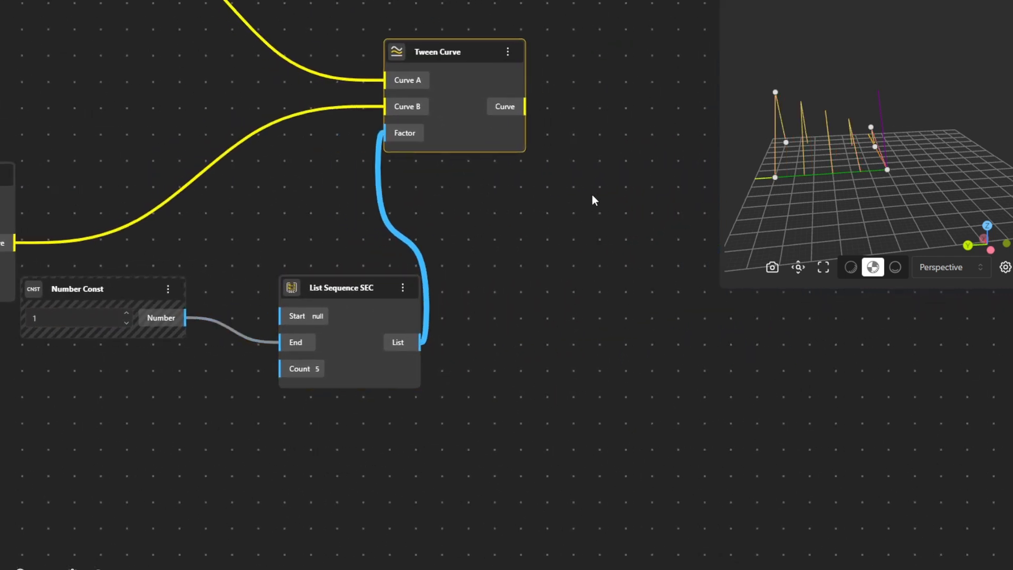
pyautogui.moveTo(592, 195); pyautogui.dragTo(542, 212)
# Step: Add a Range Input node with value 10 and connect it to the List Sequence SEC's Count input
pyautogui.moveTo(220, 400); pyautogui.dragTo(620, 407)
pyautogui.scroll(3, 554, 409)
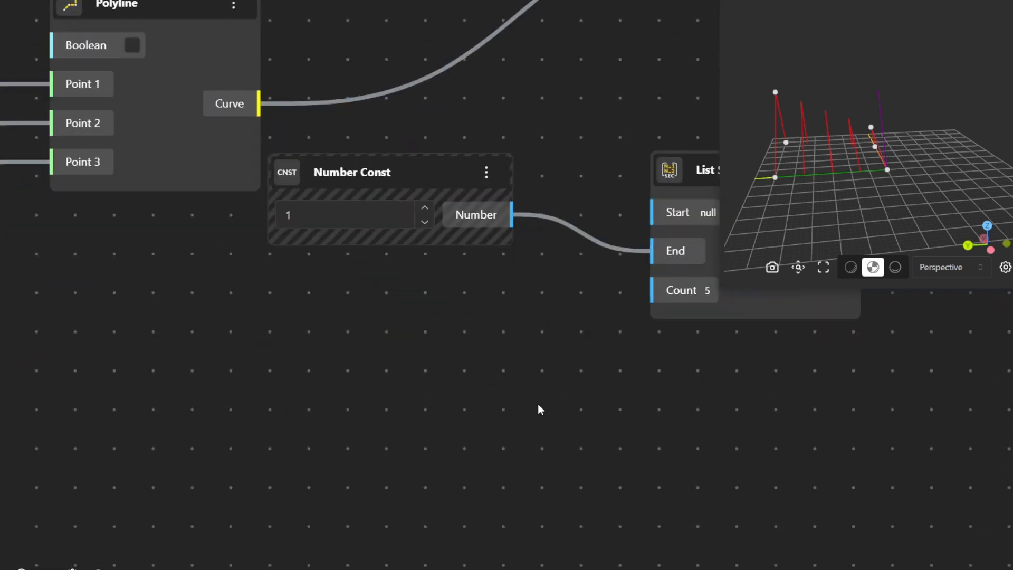
pyautogui.doubleClick(537, 404)
pyautogui.write('10')
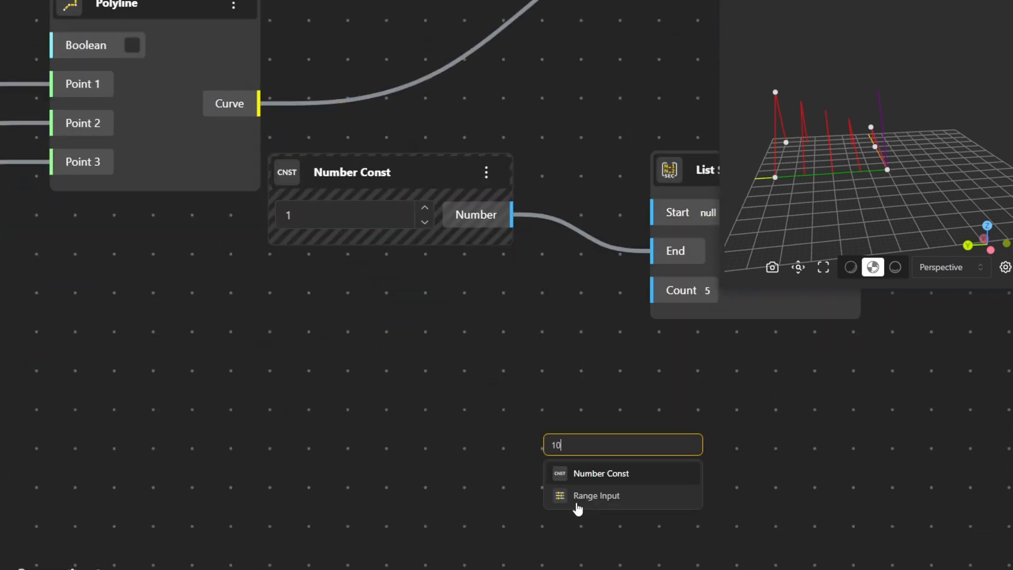
pyautogui.click(583, 499)
pyautogui.moveTo(833, 495); pyautogui.dragTo(652, 290)
# Step: Rename the Range Input node as count
pyautogui.doubleClick(640, 460)
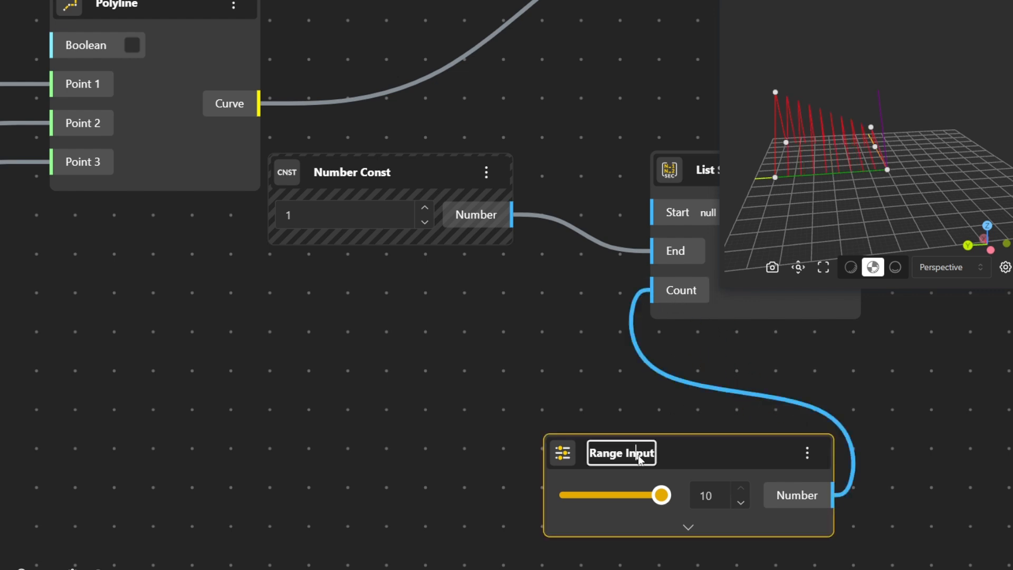
pyautogui.hotkey('ctrl', 'a')
pyautogui.press('BackSpace')
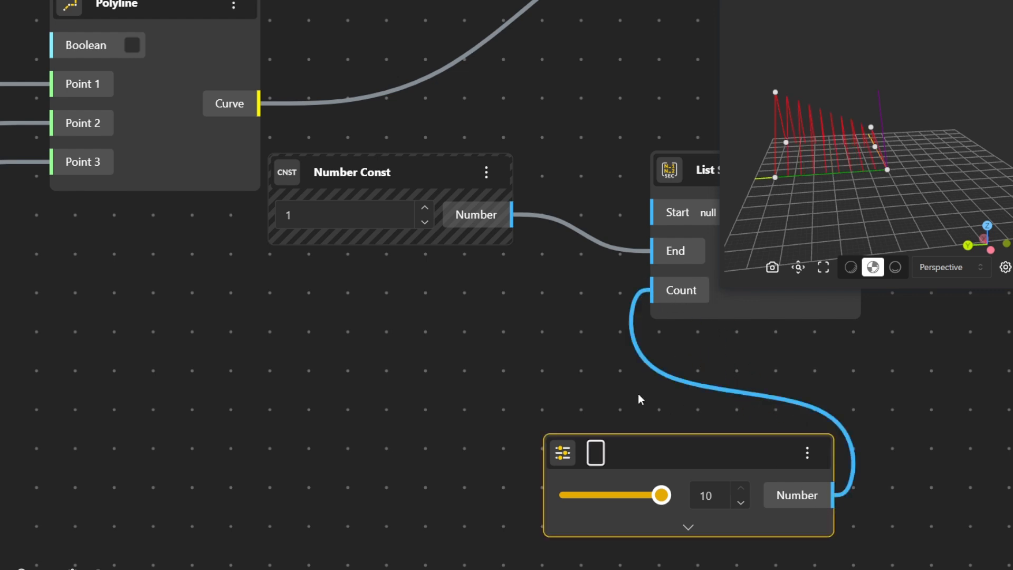
pyautogui.write('count')
pyautogui.click(733, 391)
# Step: Move the count slider node further upstream in the graph and lower its value
pyautogui.scroll(-5, 728, 422)
pyautogui.scroll(-2, 281, 406)
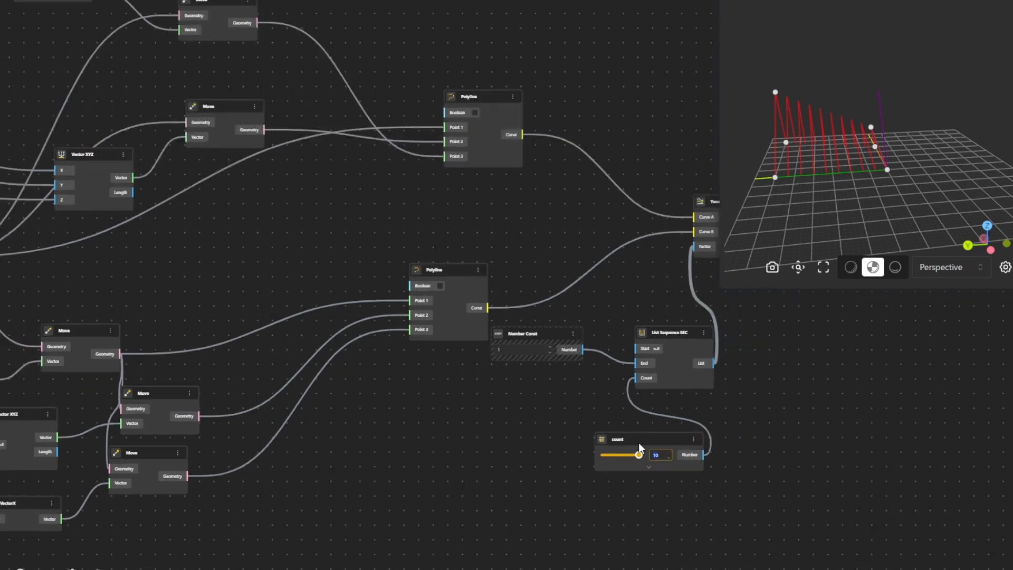
pyautogui.moveTo(660, 445); pyautogui.dragTo(124, 325)
pyautogui.scroll(-3, 581, 441)
pyautogui.click(625, 455)
pyautogui.scroll(5, 509, 429)
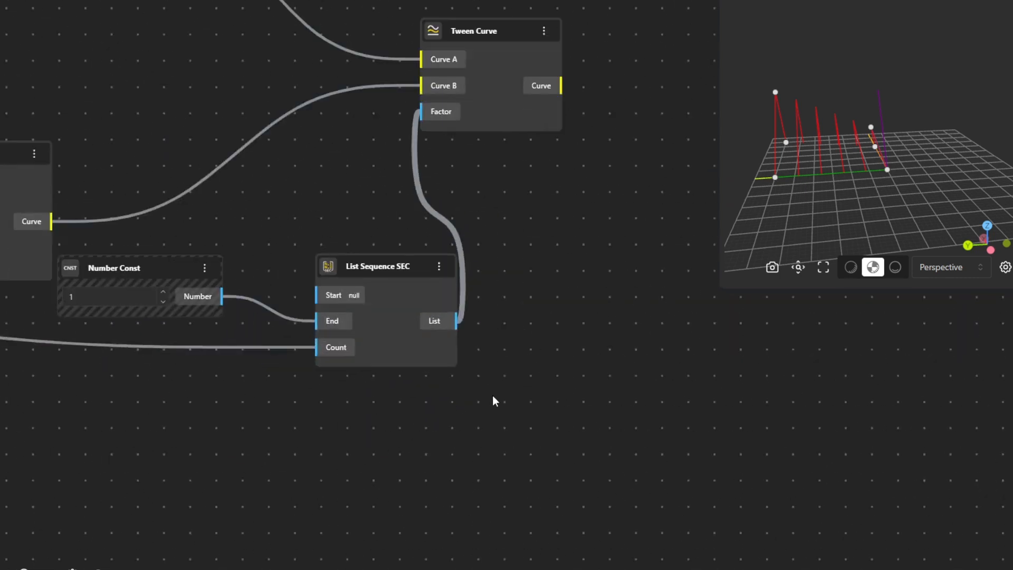
# Step: Add an Offset Curve node to the graph beside the Tween Curve node
pyautogui.moveTo(552, 283); pyautogui.dragTo(552, 432)
pyautogui.moveTo(541, 312); pyautogui.dragTo(433, 320)
pyautogui.click(432, 272)
pyautogui.moveTo(511, 267); pyautogui.dragTo(458, 331)
pyautogui.scroll(2, 458, 331)
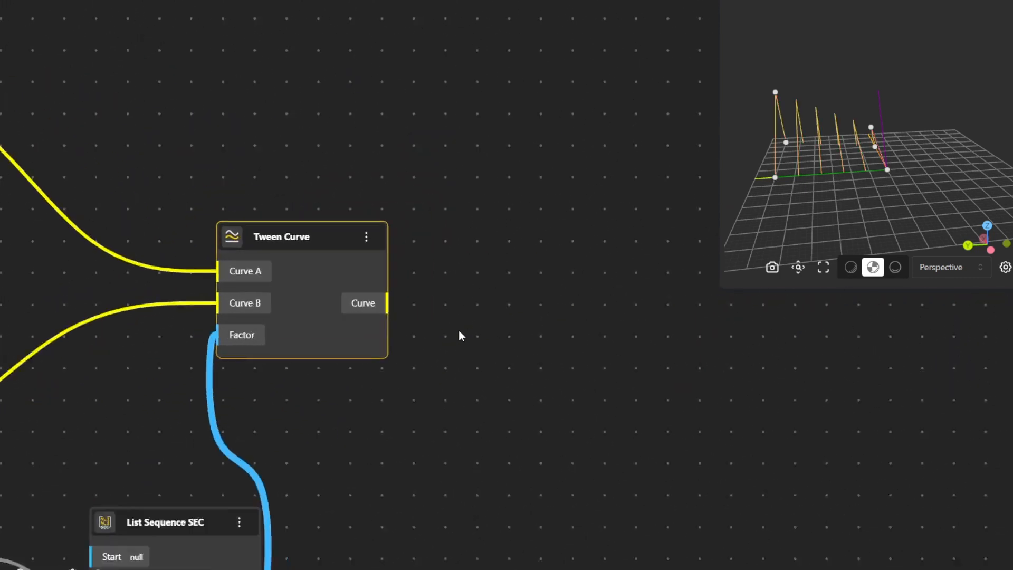
pyautogui.scroll(1, 458, 331)
pyautogui.doubleClick(481, 328)
pyautogui.doubleClick(573, 387)
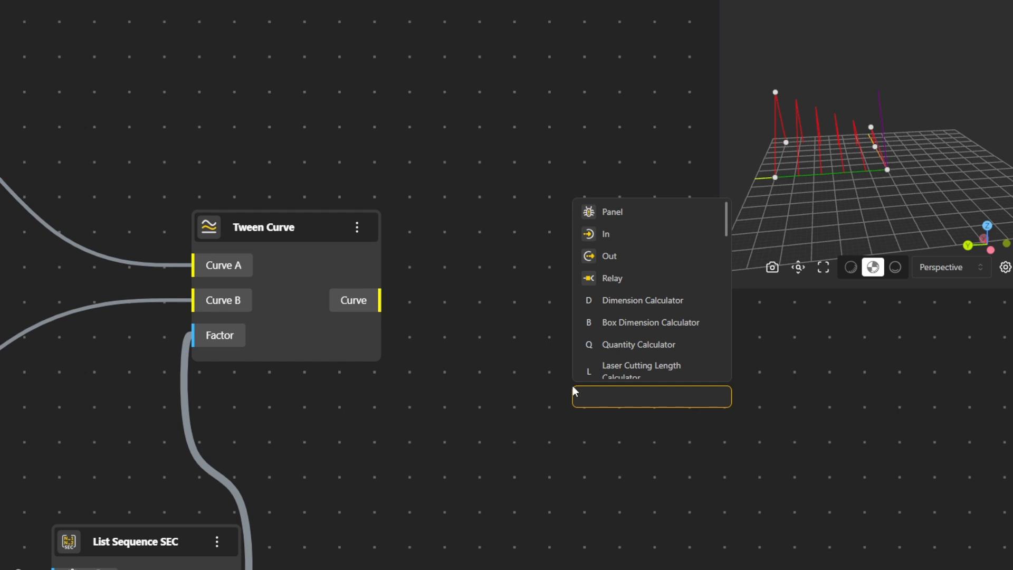
pyautogui.write('offse')
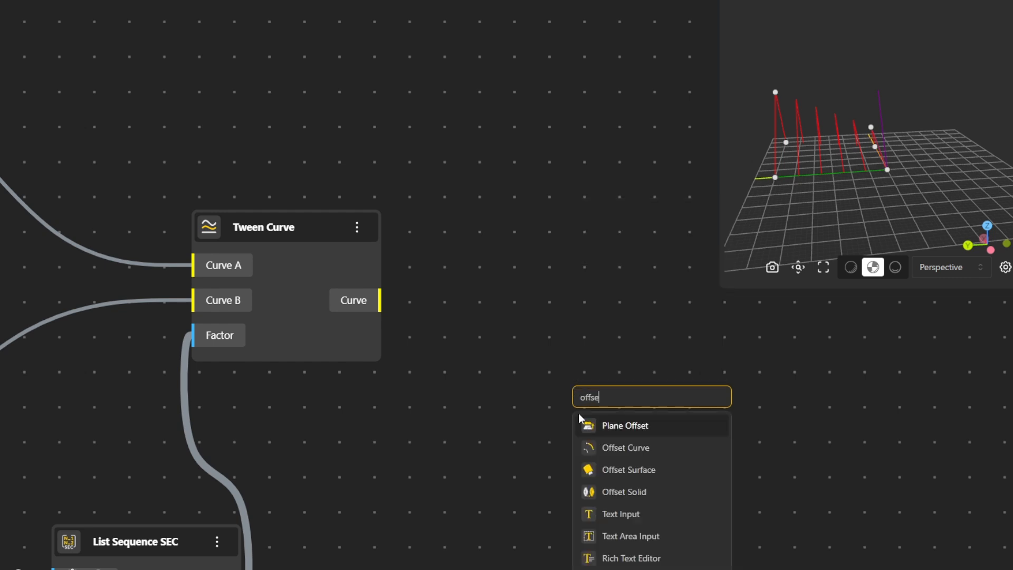
pyautogui.click(594, 452)
pyautogui.moveTo(660, 430); pyautogui.dragTo(581, 327)
# Step: Connect Tween Curve's output to the Offset Curve's Curve input and enable the Side option
pyautogui.click(352, 285)
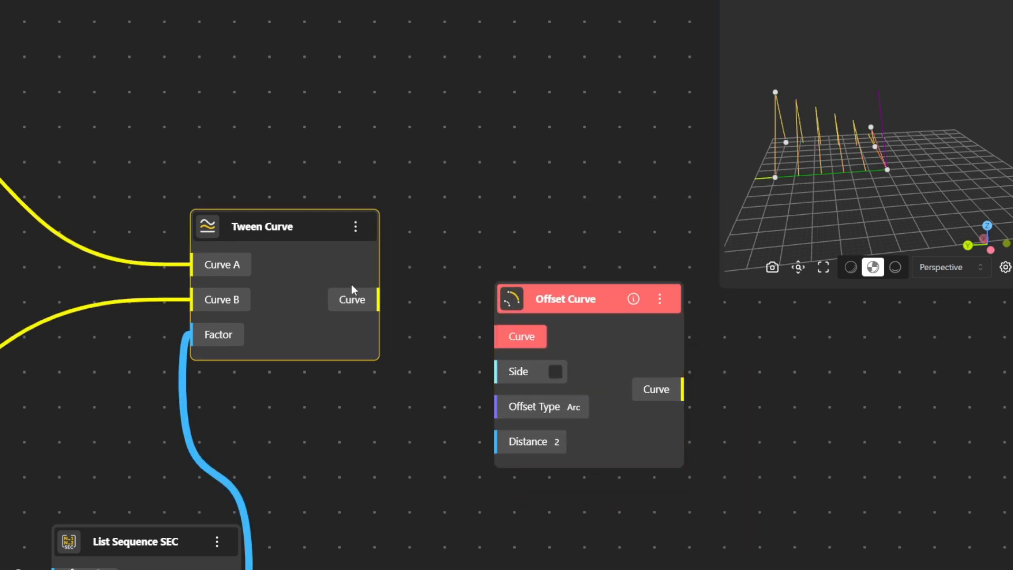
pyautogui.moveTo(378, 299); pyautogui.dragTo(510, 337)
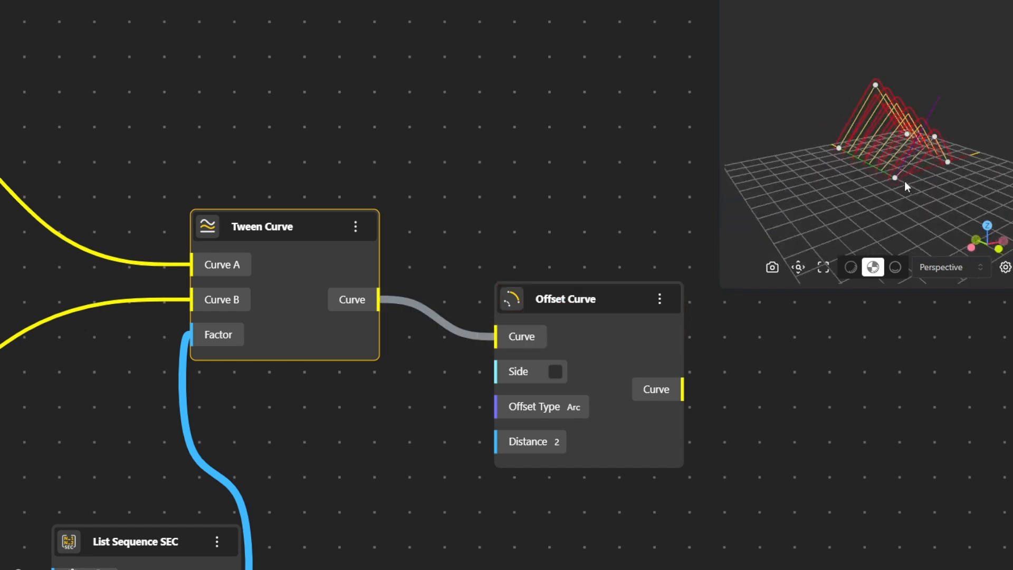
pyautogui.moveTo(905, 181); pyautogui.dragTo(888, 184)
pyautogui.moveTo(788, 307); pyautogui.dragTo(591, 271)
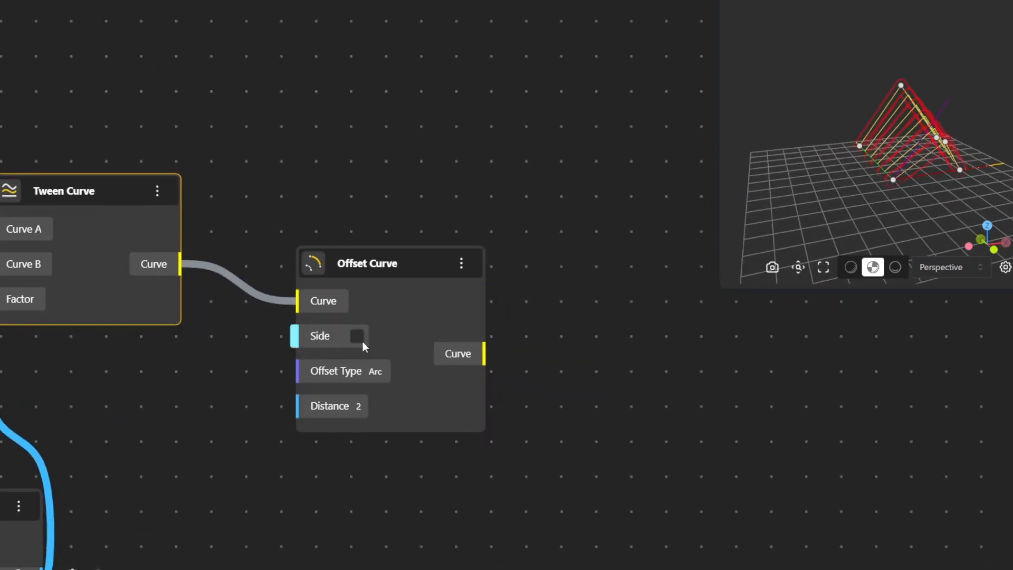
pyautogui.click(362, 343)
pyautogui.scroll(-3, 622, 344)
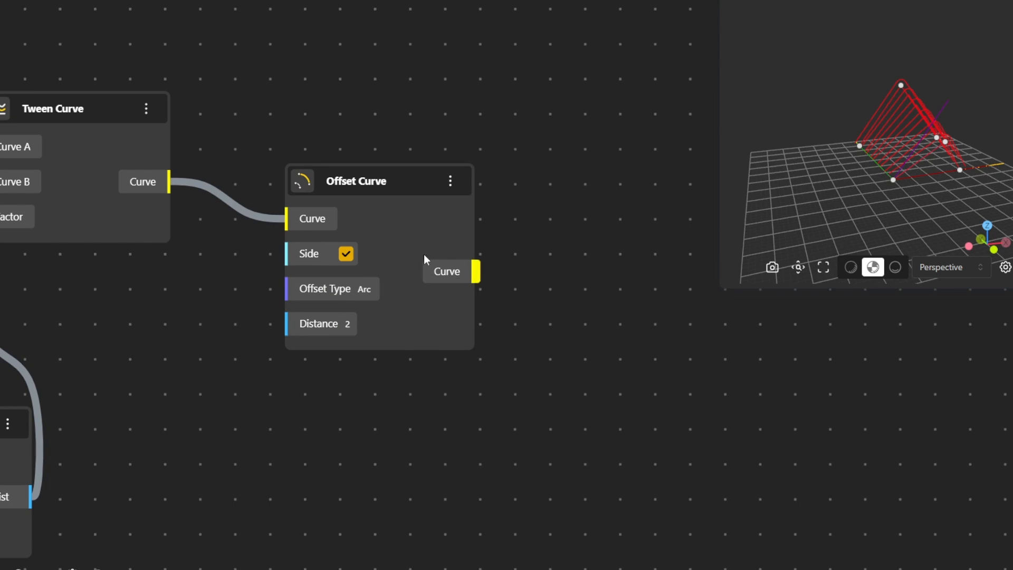
# Step: Rearrange the Tween Curve and Offset Curve nodes so that Offset Curve sits directly below Tween Curve
pyautogui.moveTo(424, 258); pyautogui.dragTo(523, 276)
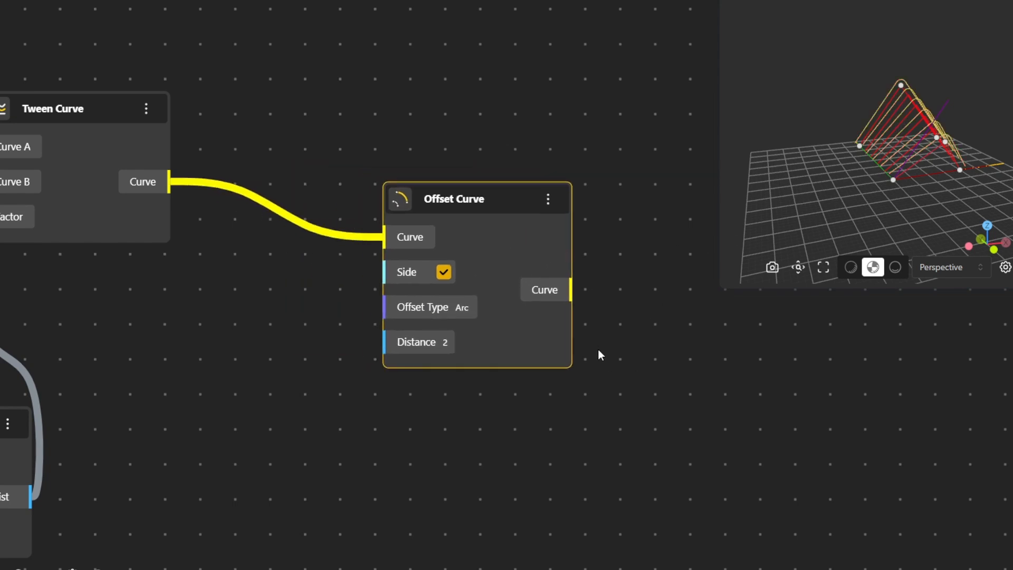
pyautogui.moveTo(508, 335); pyautogui.dragTo(579, 331)
pyautogui.scroll(2, 422, 343)
pyautogui.moveTo(336, 325); pyautogui.dragTo(311, 394)
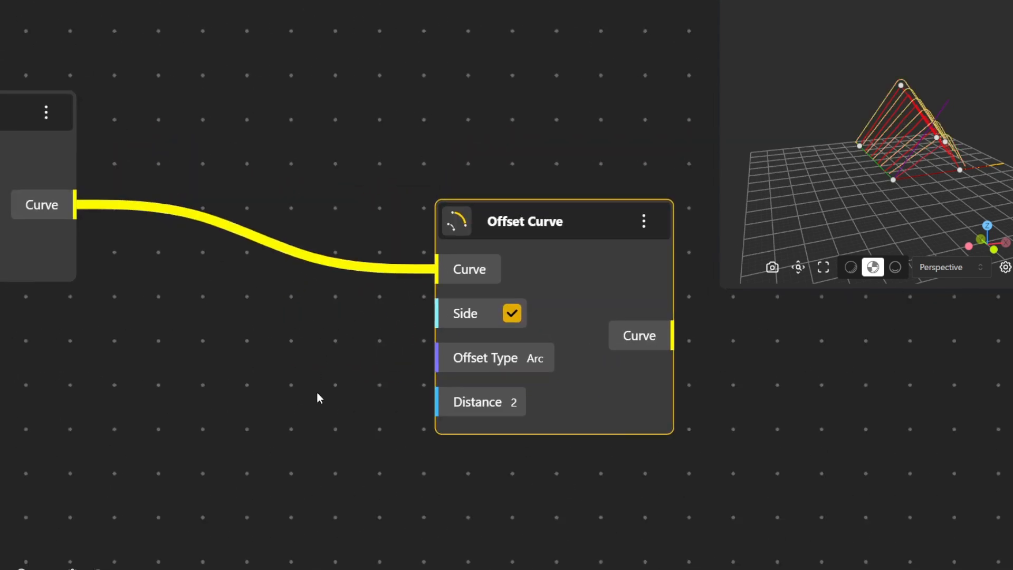
pyautogui.click(317, 397)
pyautogui.scroll(-3, 626, 429)
pyautogui.moveTo(626, 429); pyautogui.dragTo(344, 533)
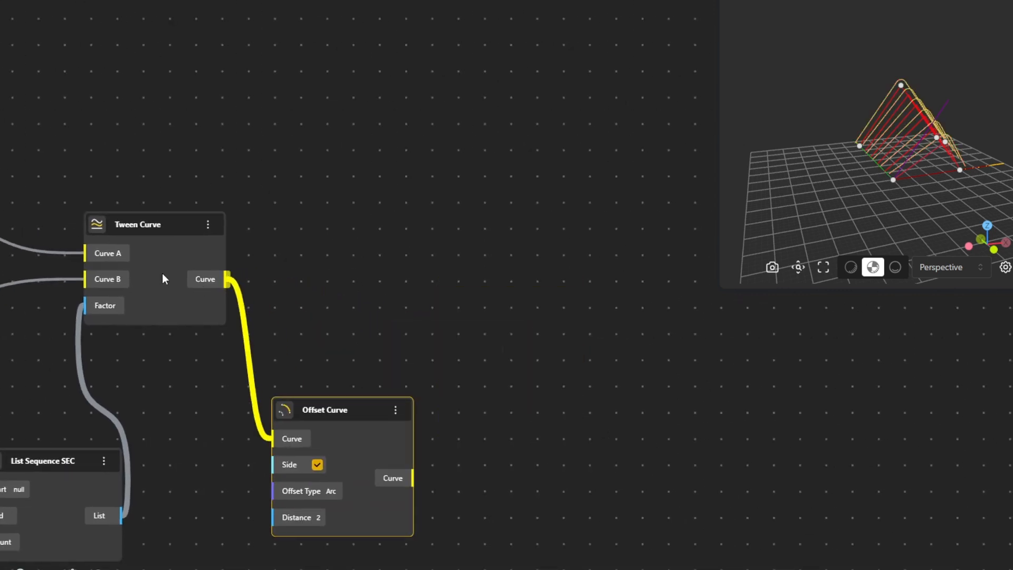
pyautogui.moveTo(162, 274); pyautogui.dragTo(425, 290)
pyautogui.moveTo(369, 439); pyautogui.dragTo(412, 420)
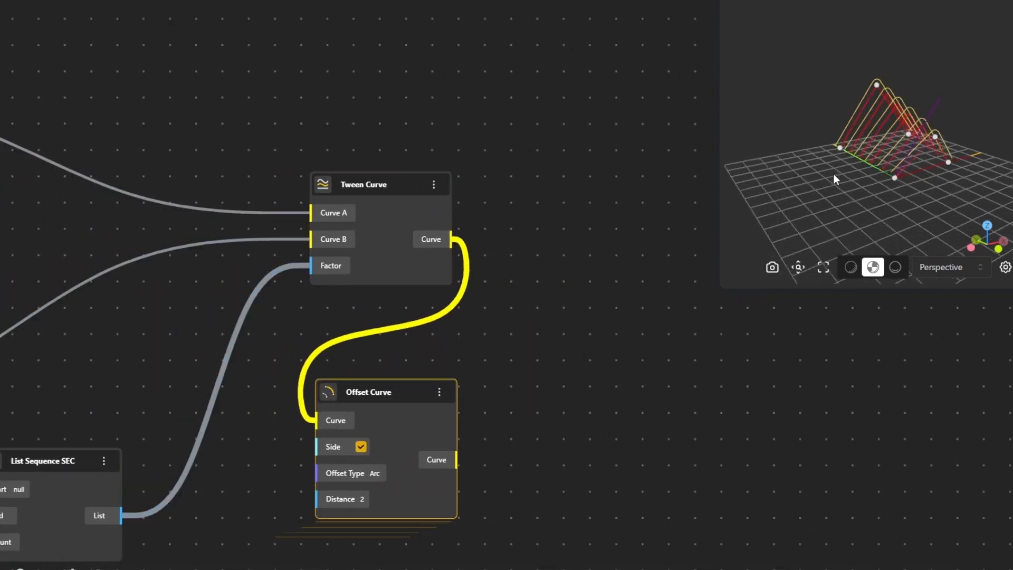
# Step: Add a Graft Tree node and duplicate it, placing one beside Tween Curve and the other beside Offset Curve
pyautogui.doubleClick(622, 286)
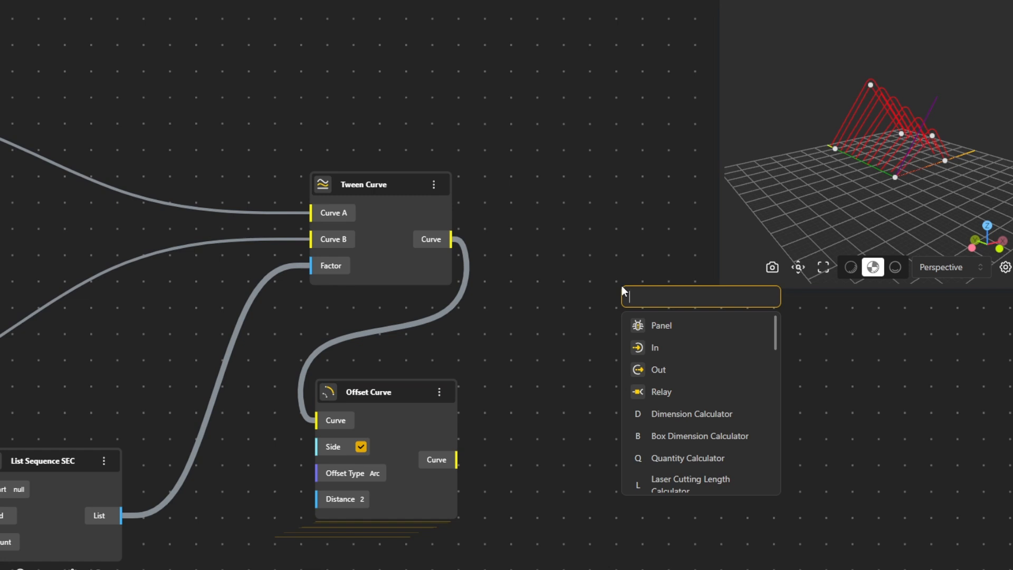
pyautogui.write('gra')
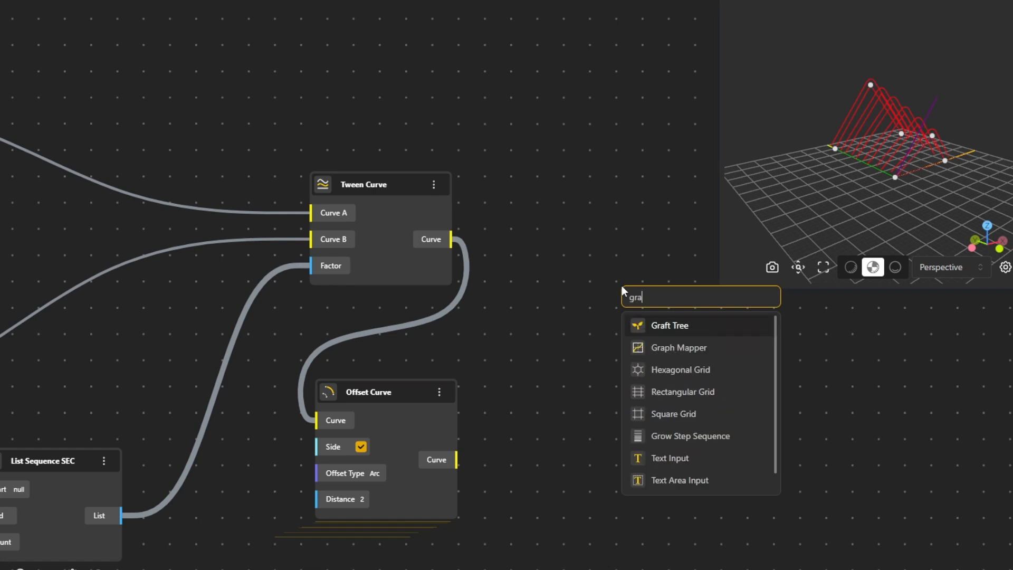
pyautogui.click(661, 324)
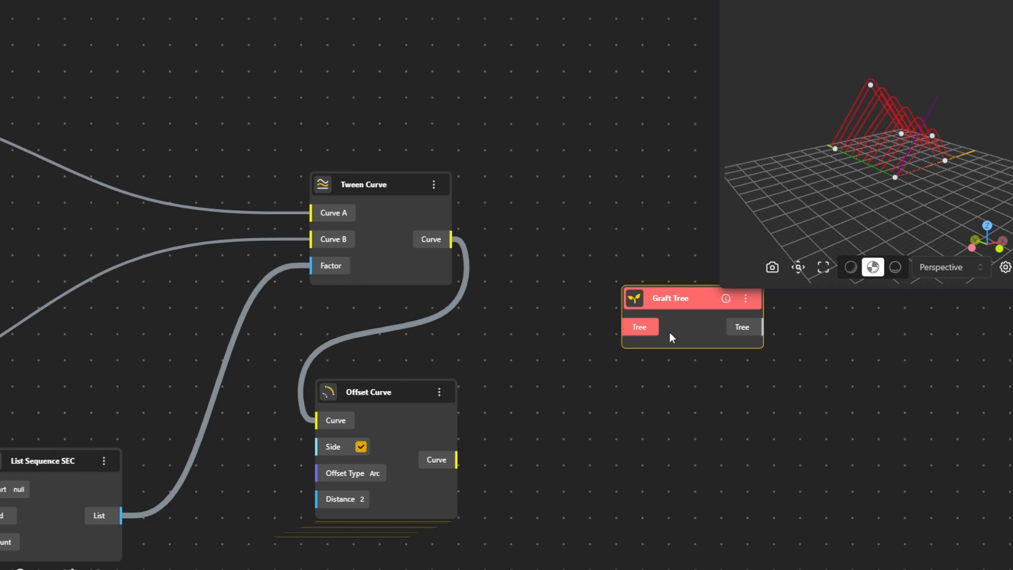
pyautogui.hotkey('ctrl', 'd')
pyautogui.moveTo(693, 328); pyautogui.dragTo(661, 459)
pyautogui.moveTo(676, 303); pyautogui.dragTo(676, 304)
pyautogui.moveTo(588, 251); pyautogui.dragTo(563, 211)
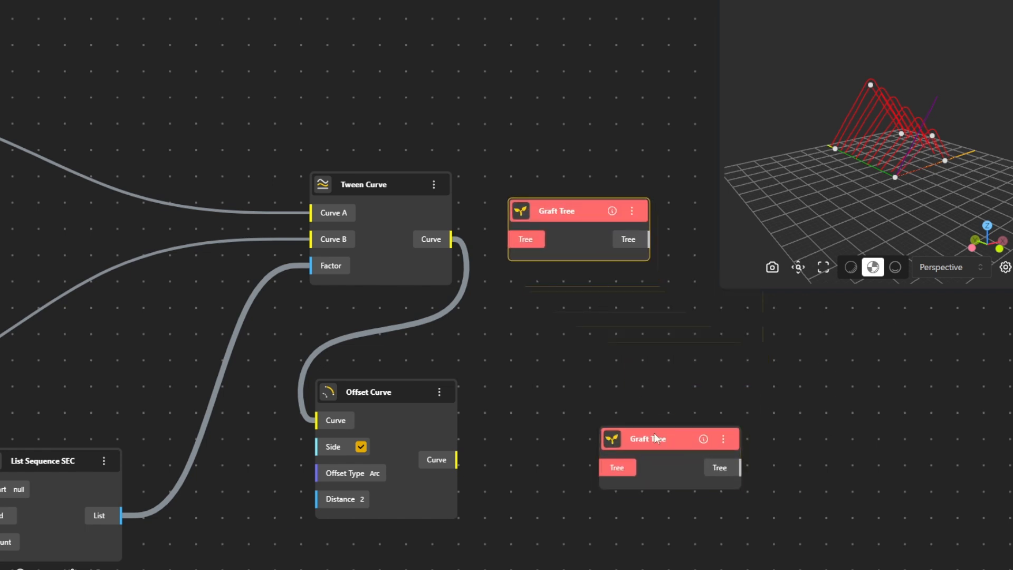
# Step: Align the two Graft Tree nodes and connect Tween Curve to the upper one and Offset Curve to the lower one
pyautogui.moveTo(657, 443); pyautogui.dragTo(616, 431)
pyautogui.moveTo(566, 212); pyautogui.dragTo(616, 212)
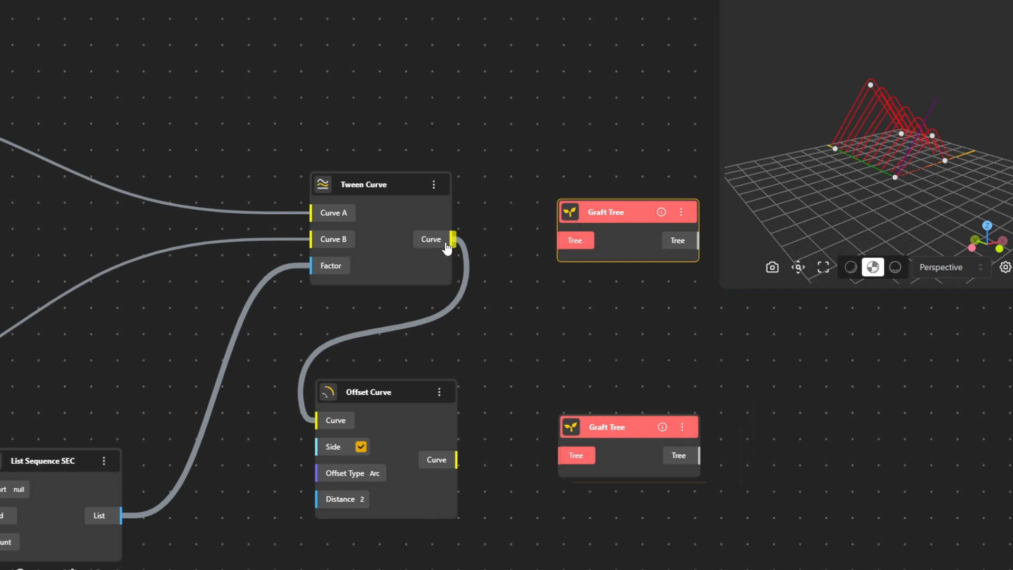
pyautogui.moveTo(452, 239); pyautogui.dragTo(574, 248)
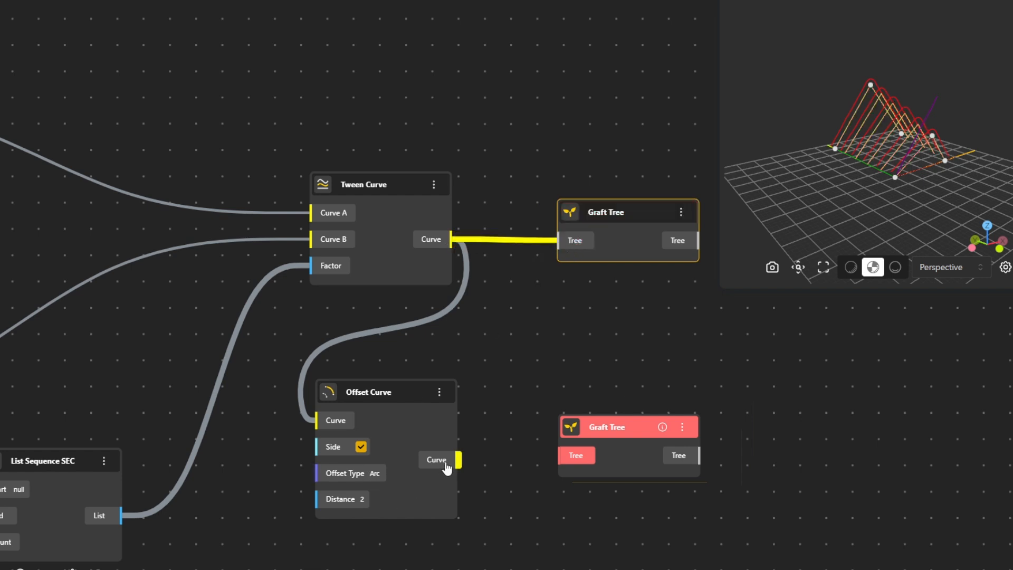
pyautogui.moveTo(456, 459); pyautogui.dragTo(576, 456)
# Step: Add a Loft Surface node and connect both Graft Tree outputs to its Curve 1 input
pyautogui.hscroll(5, 607, 352)
pyautogui.doubleClick(620, 353)
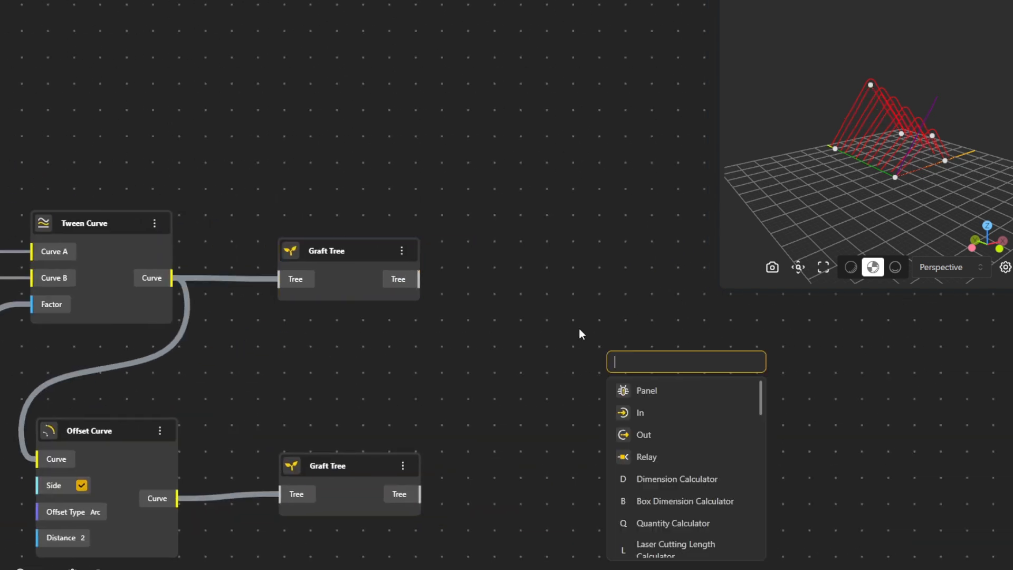
pyautogui.write('loft')
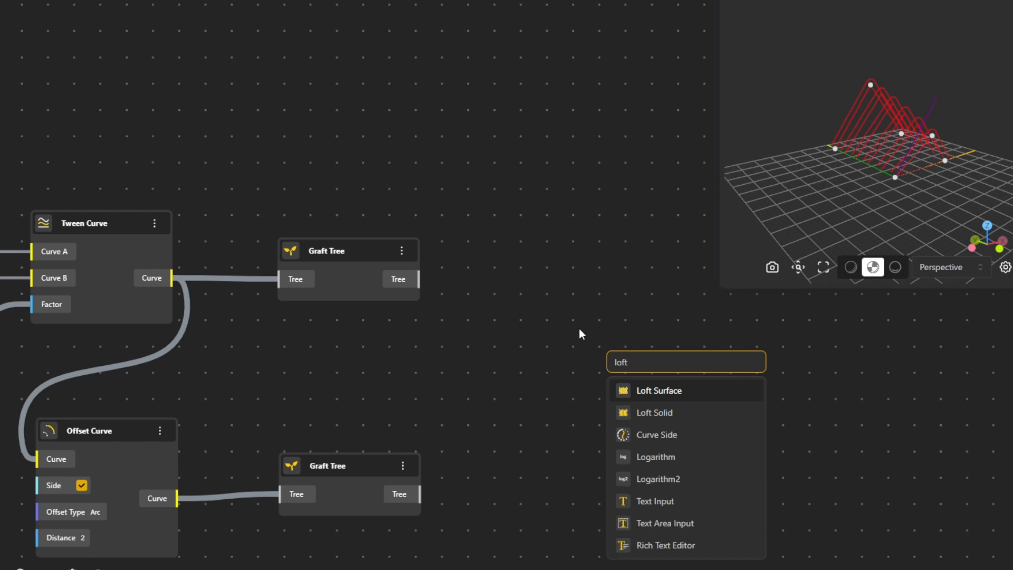
pyautogui.click(656, 390)
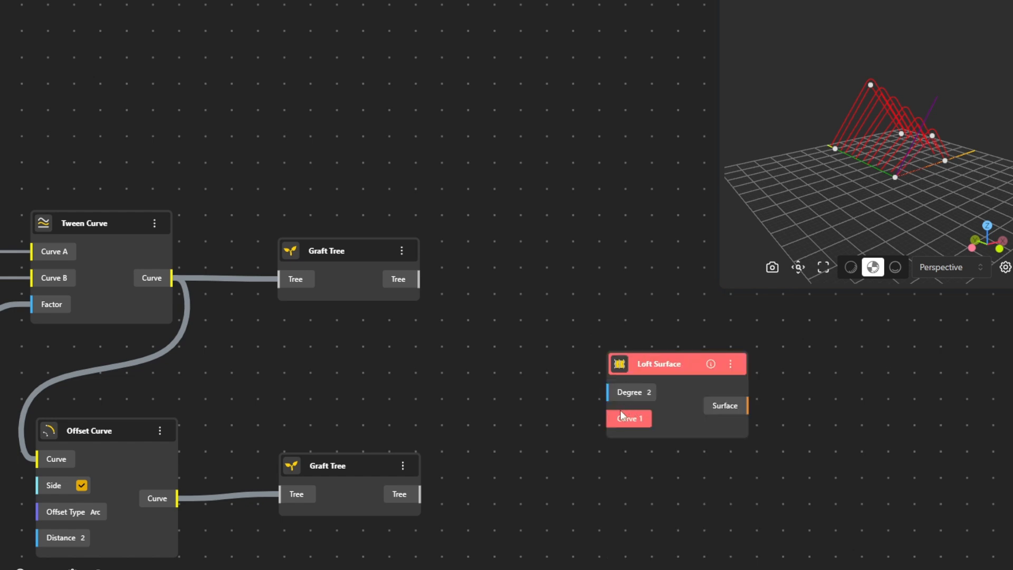
pyautogui.moveTo(421, 278); pyautogui.dragTo(633, 420)
pyautogui.moveTo(421, 494); pyautogui.dragTo(620, 426)
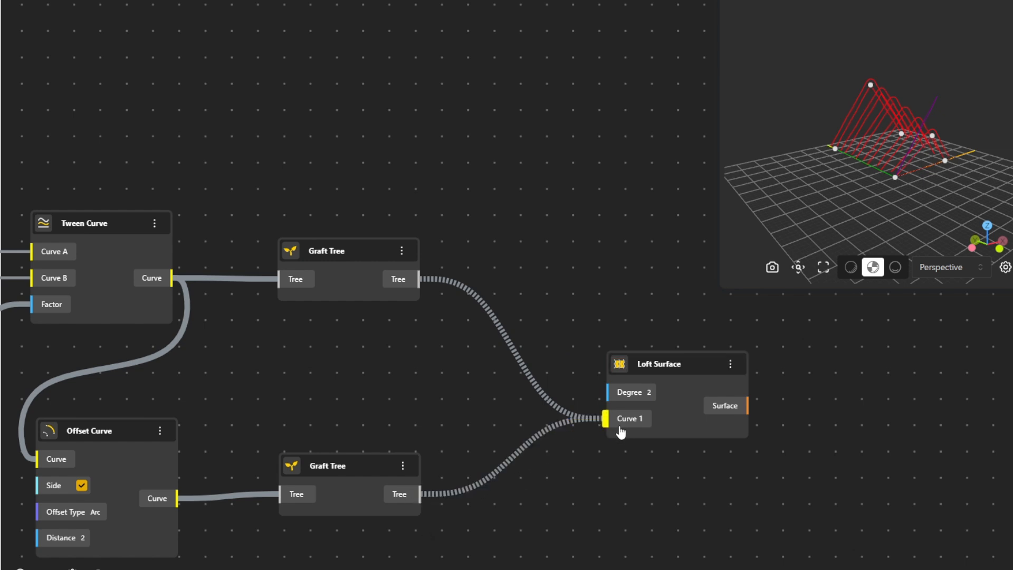
pyautogui.moveTo(885, 198); pyautogui.dragTo(816, 189)
pyautogui.scroll(5, 876, 182)
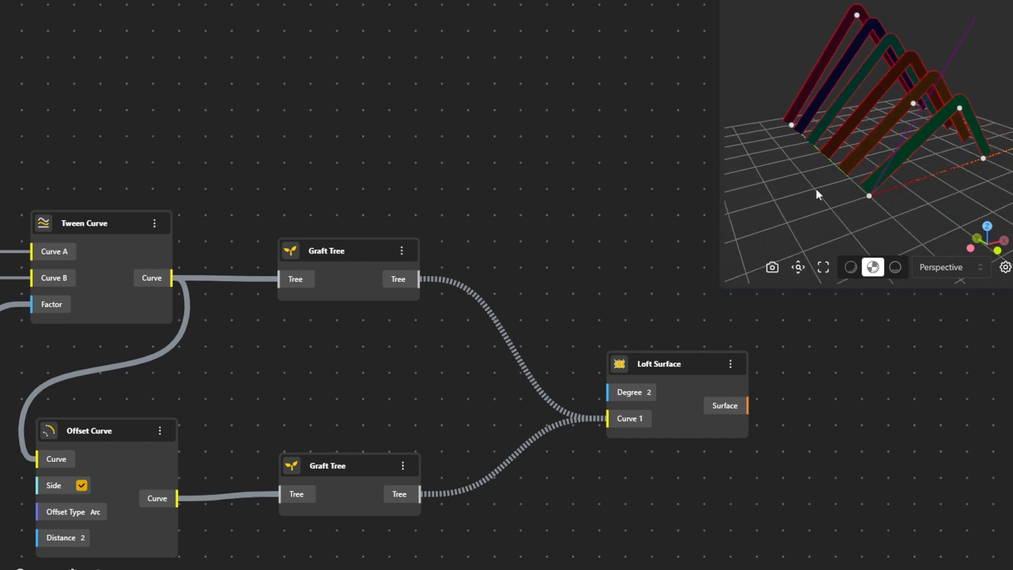
# Step: Add an Extrude Surface node and connect the Loft Surface output to its Surface input
pyautogui.moveTo(667, 405); pyautogui.dragTo(621, 364)
pyautogui.moveTo(824, 454); pyautogui.dragTo(608, 421)
pyautogui.scroll(2, 609, 421)
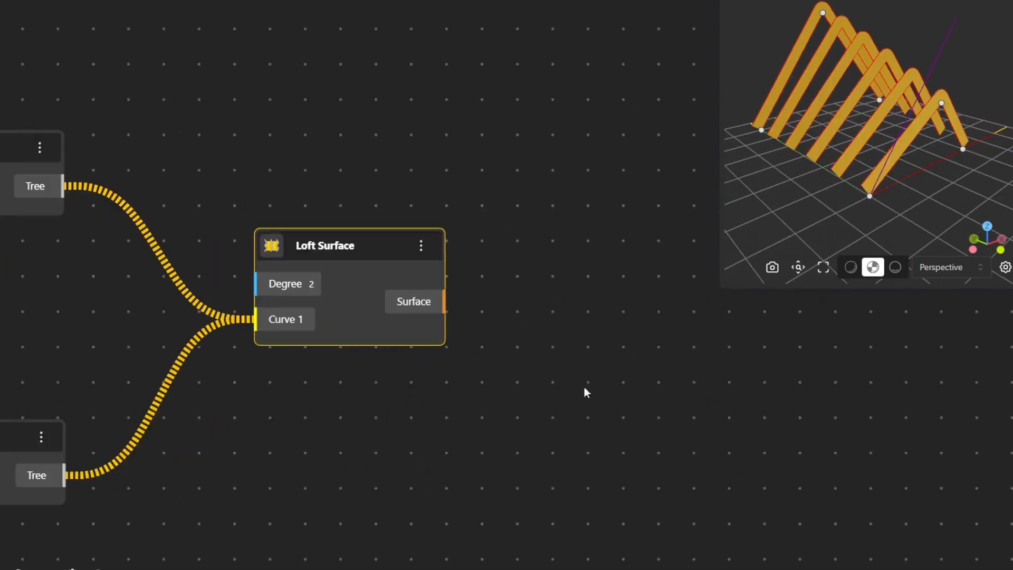
pyautogui.doubleClick(546, 346)
pyautogui.write('exttr')
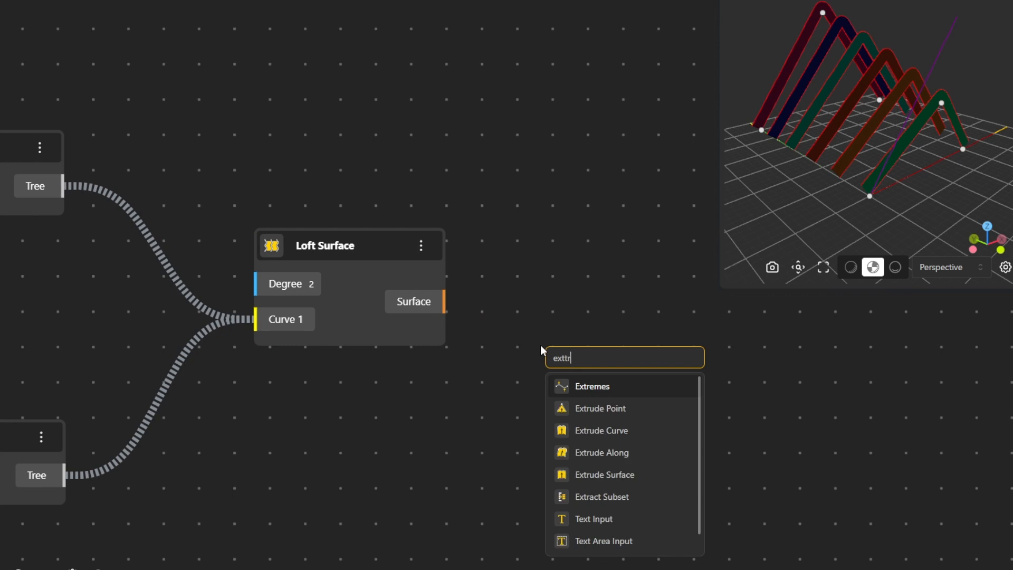
pyautogui.click(620, 474)
pyautogui.moveTo(445, 302); pyautogui.dragTo(549, 353)
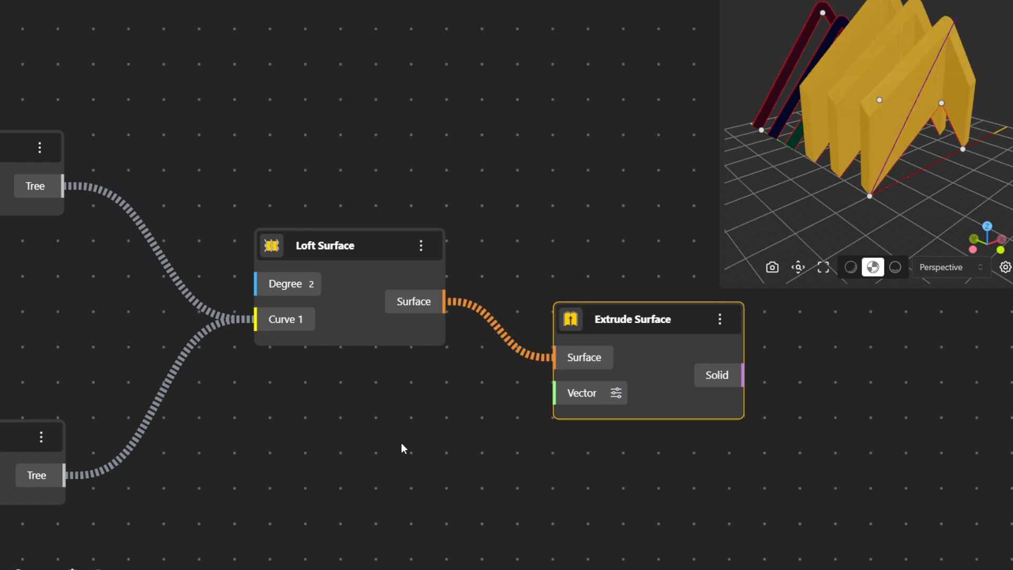
# Step: Add a VectorY node below Loft Surface and connect it to the Extrude Surface's Vector input
pyautogui.doubleClick(401, 443)
pyautogui.write('vect')
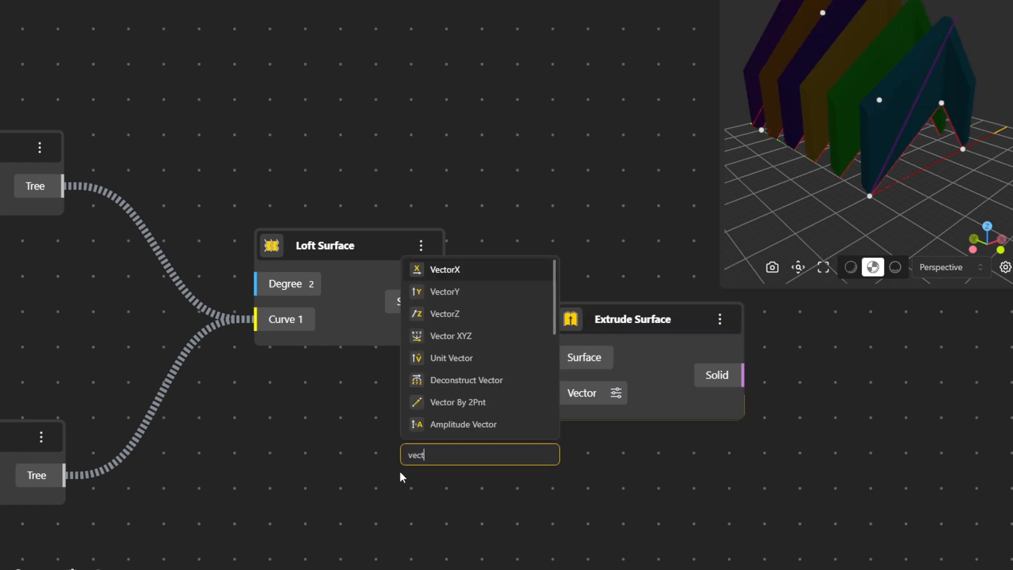
pyautogui.click(468, 293)
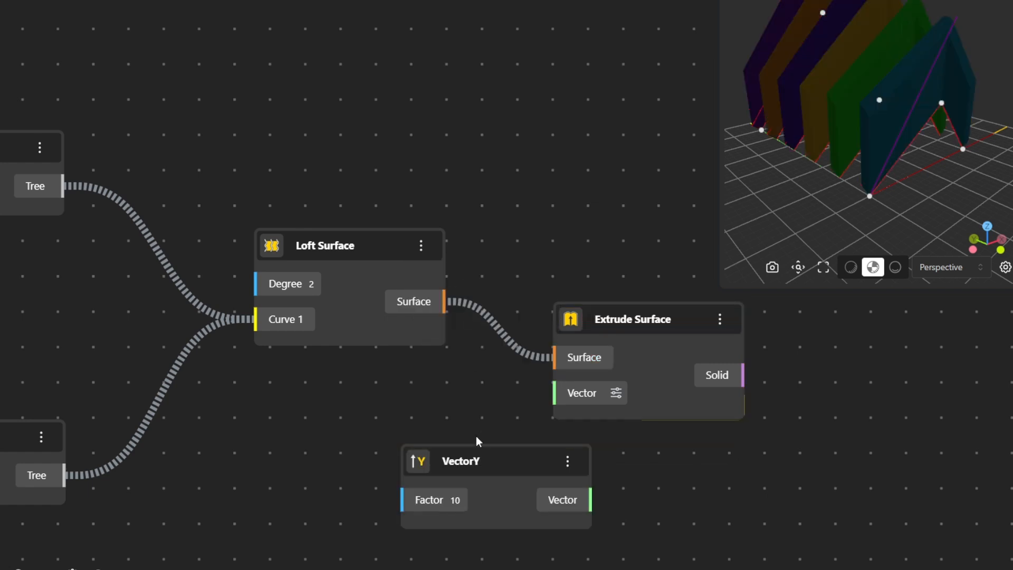
pyautogui.moveTo(462, 449); pyautogui.dragTo(355, 428)
pyautogui.moveTo(484, 478); pyautogui.dragTo(555, 393)
pyautogui.moveTo(404, 474); pyautogui.dragTo(462, 475)
# Step: Add a Range Input node with value 5 below the VectorY node
pyautogui.moveTo(482, 546); pyautogui.dragTo(780, 443)
pyautogui.scroll(2, 659, 434)
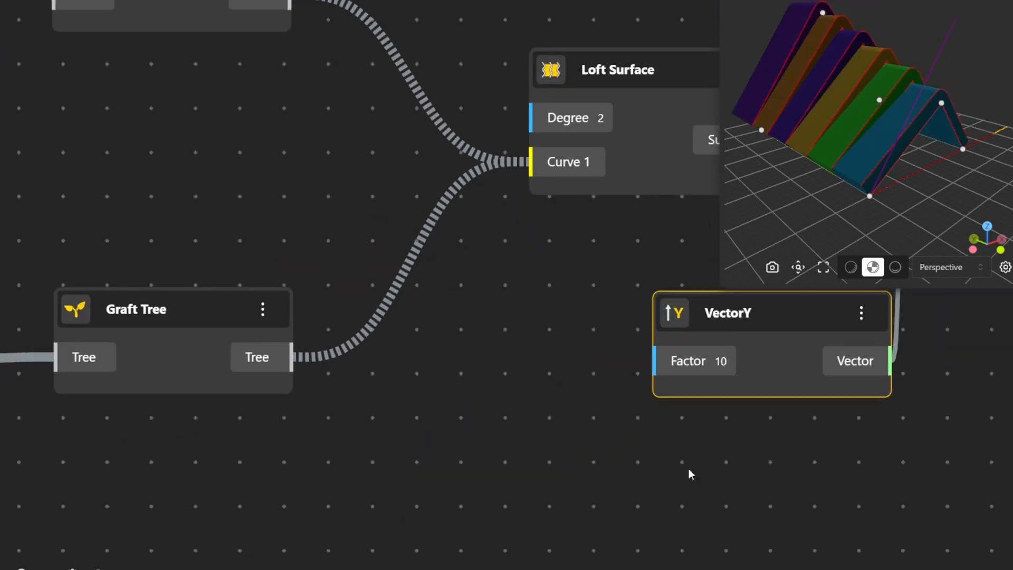
pyautogui.moveTo(630, 481); pyautogui.dragTo(407, 421)
pyautogui.doubleClick(401, 426)
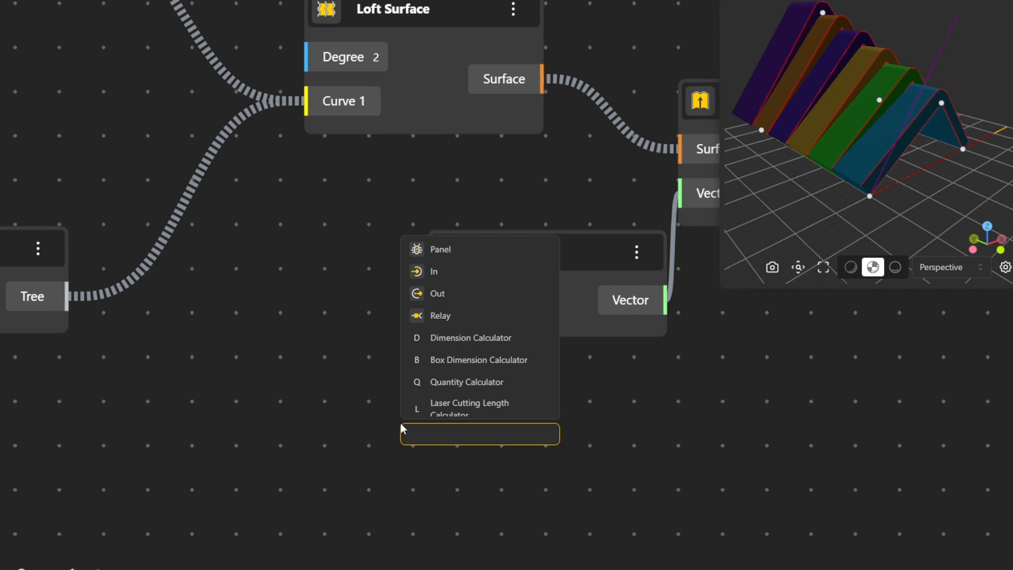
pyautogui.write('5')
pyautogui.click(446, 483)
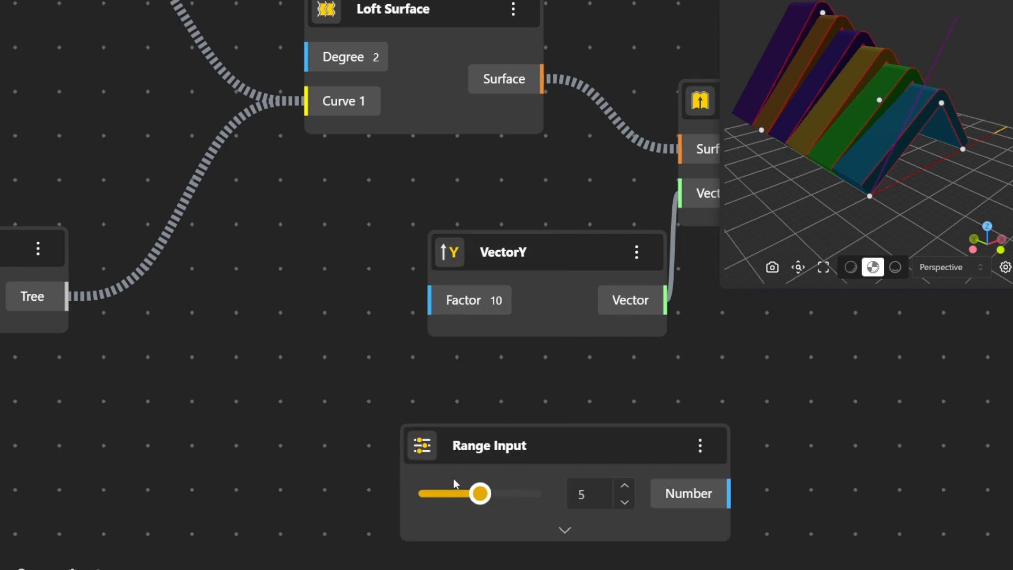
# Step: Set the Range Input's minimum to 1 and maximum to 5
pyautogui.click(563, 533)
pyautogui.click(557, 412)
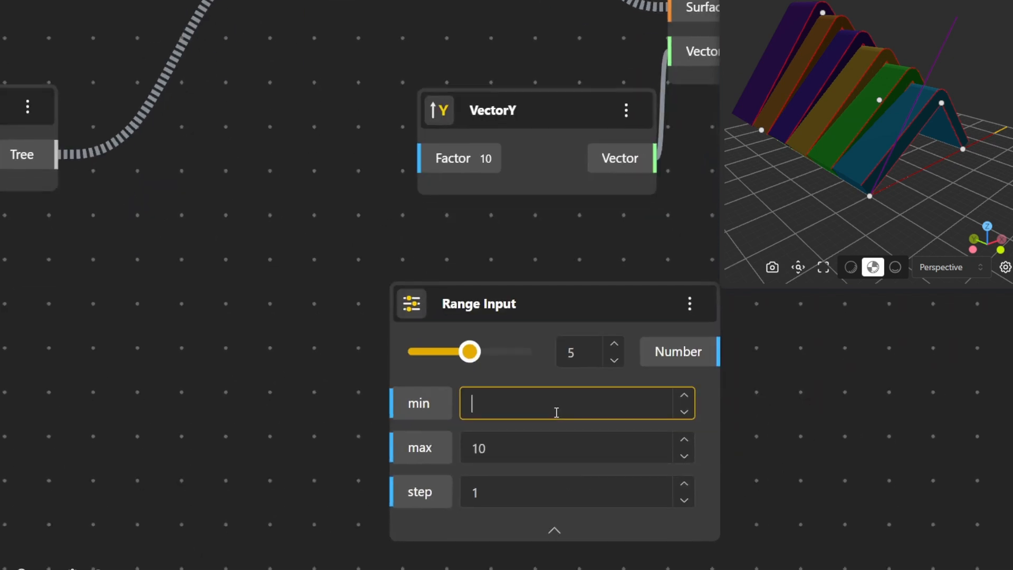
pyautogui.write('1')
pyautogui.click(540, 448)
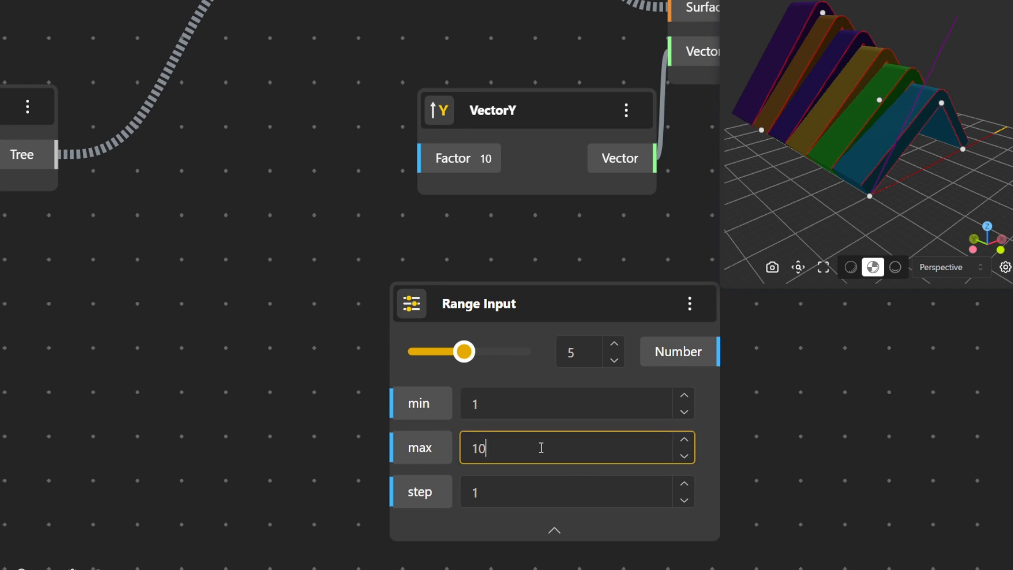
pyautogui.press('BackSpace')
pyautogui.write('5')
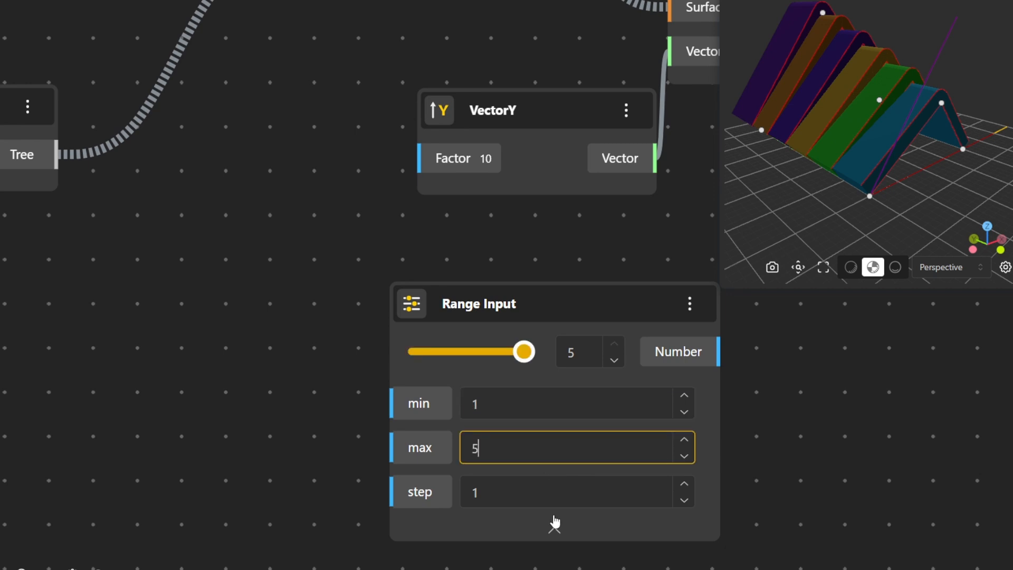
pyautogui.click(556, 532)
# Step: Rename the Range Input node below VectorY as Thickness
pyautogui.doubleClick(493, 312)
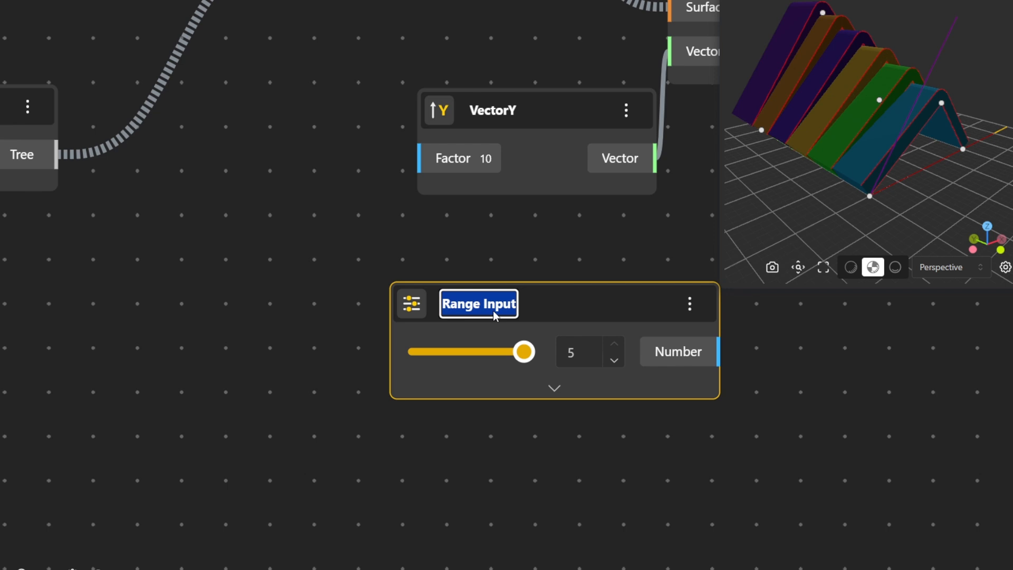
pyautogui.press('BackSpace')
pyautogui.write('Th')
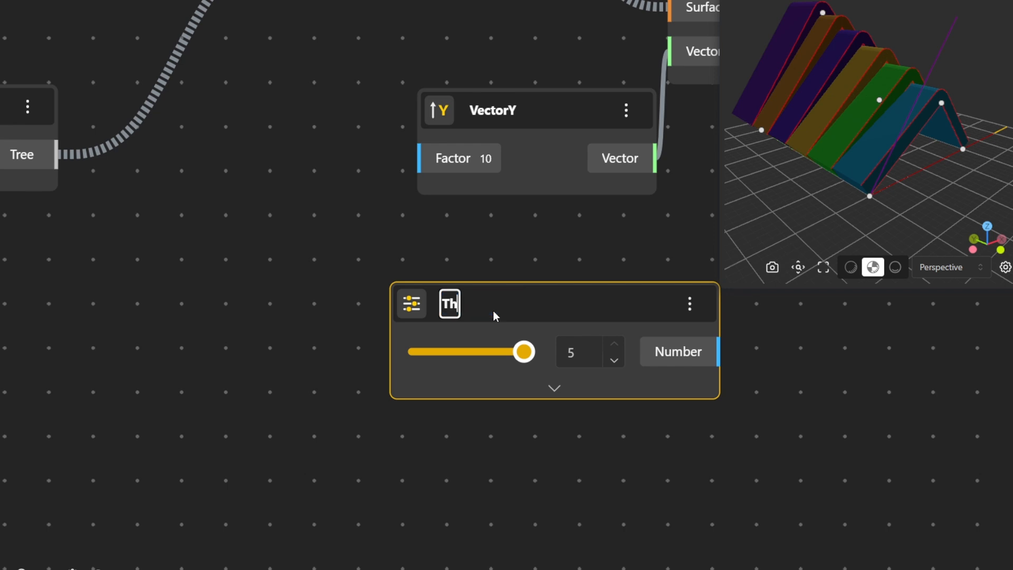
pyautogui.write('ickness')
pyautogui.click(603, 262)
# Step: Connect the Thickness node's Number output to the Factor input of VectorY
pyautogui.scroll(-2, 606, 270)
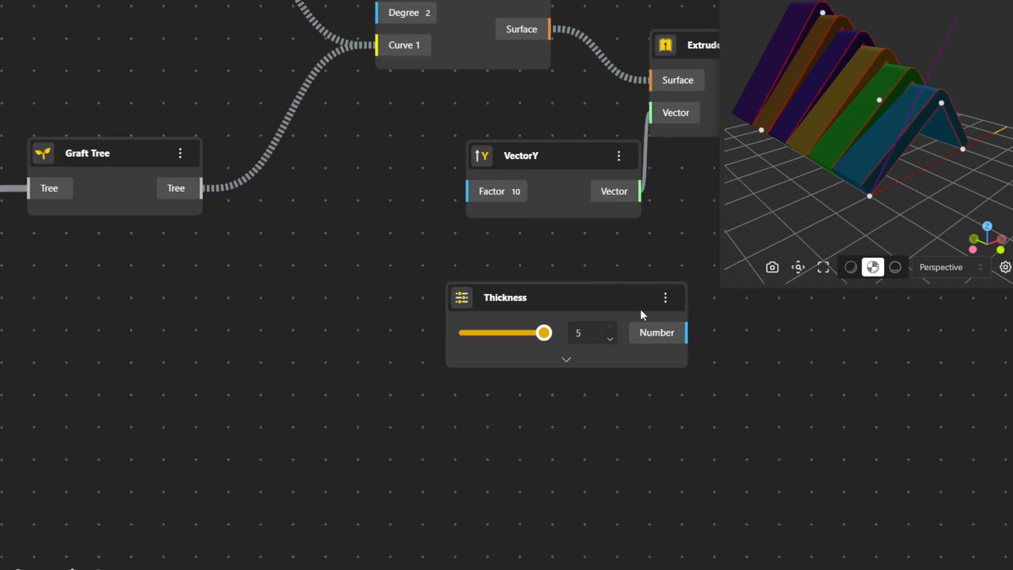
pyautogui.moveTo(690, 332); pyautogui.dragTo(468, 191)
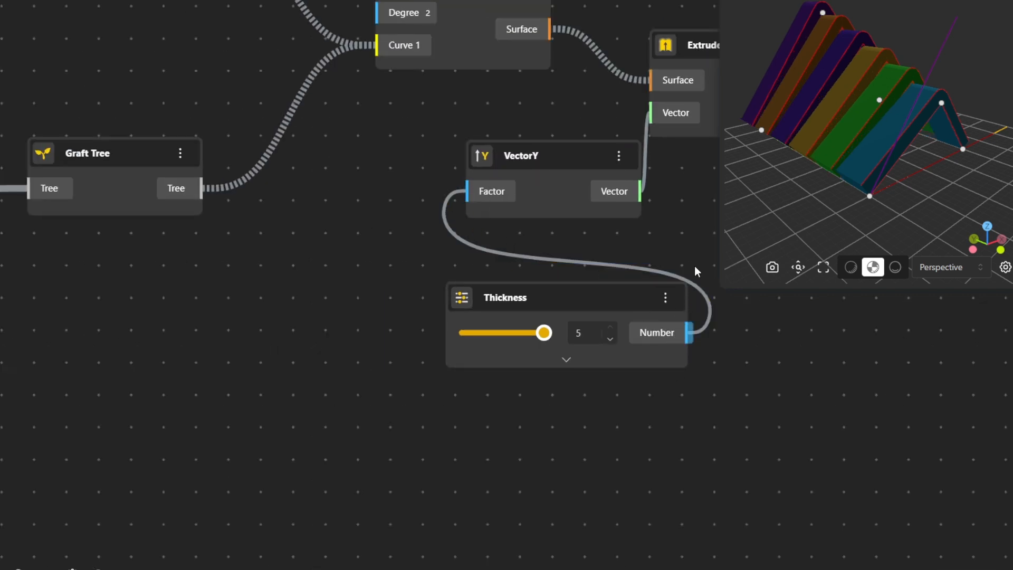
pyautogui.moveTo(760, 206); pyautogui.dragTo(781, 201)
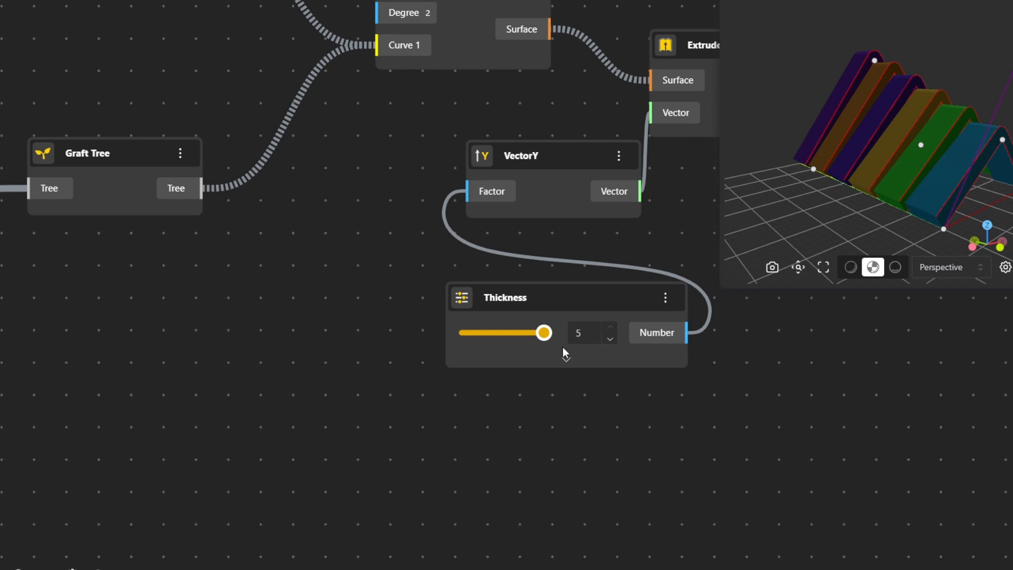
# Step: Try the Thickness slider at its minimum of 1, and set it to 2
pyautogui.moveTo(538, 342); pyautogui.dragTo(420, 334)
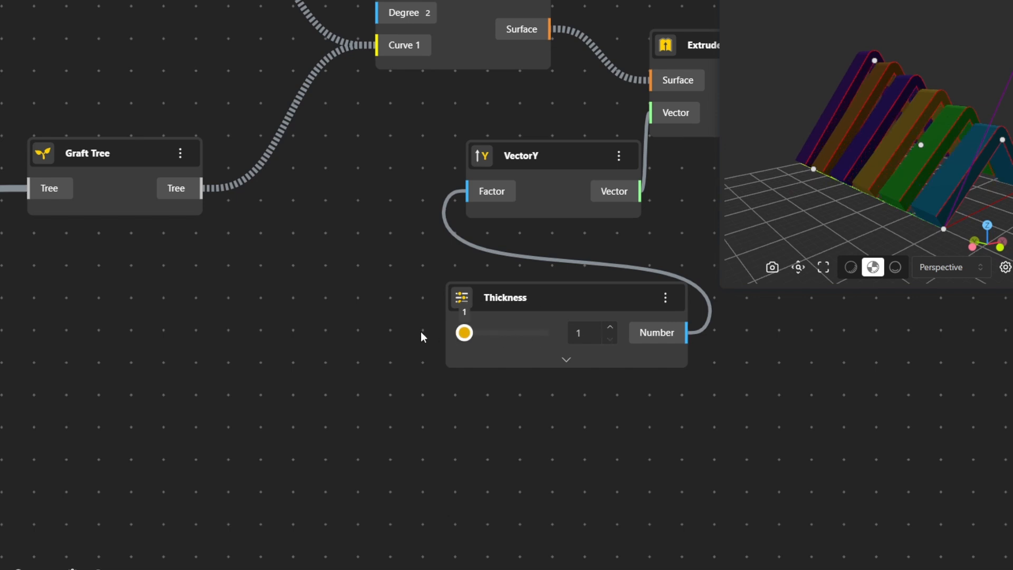
pyautogui.moveTo(871, 200); pyautogui.dragTo(905, 172)
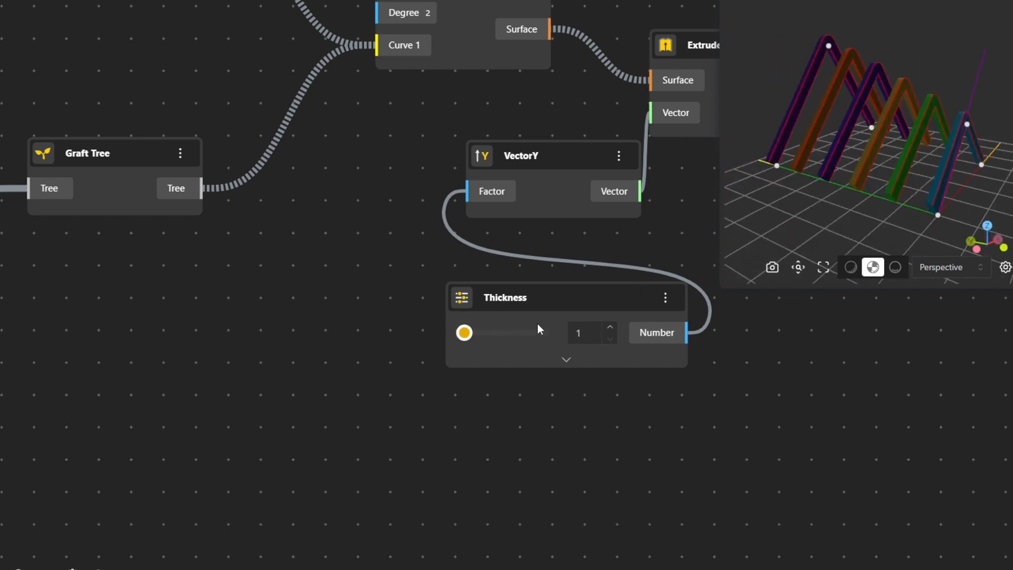
pyautogui.moveTo(464, 332); pyautogui.dragTo(484, 333)
# Step: Move the Thickness node across the graph to sit below the count slider with the other input sliders
pyautogui.scroll(-3, 813, 356)
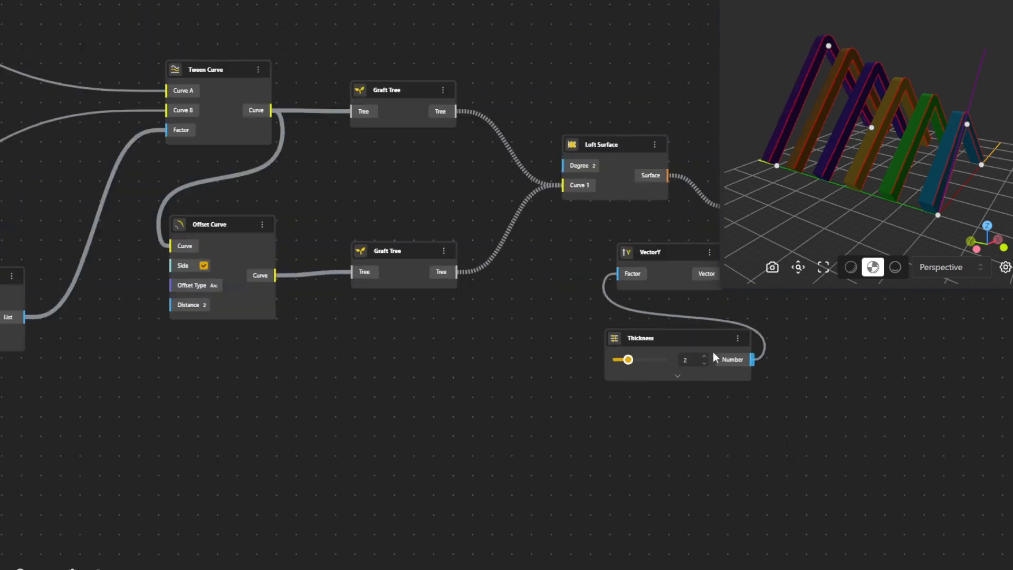
pyautogui.moveTo(693, 341); pyautogui.dragTo(467, 341)
pyautogui.scroll(-3, 451, 418)
pyautogui.moveTo(451, 418); pyautogui.dragTo(737, 446)
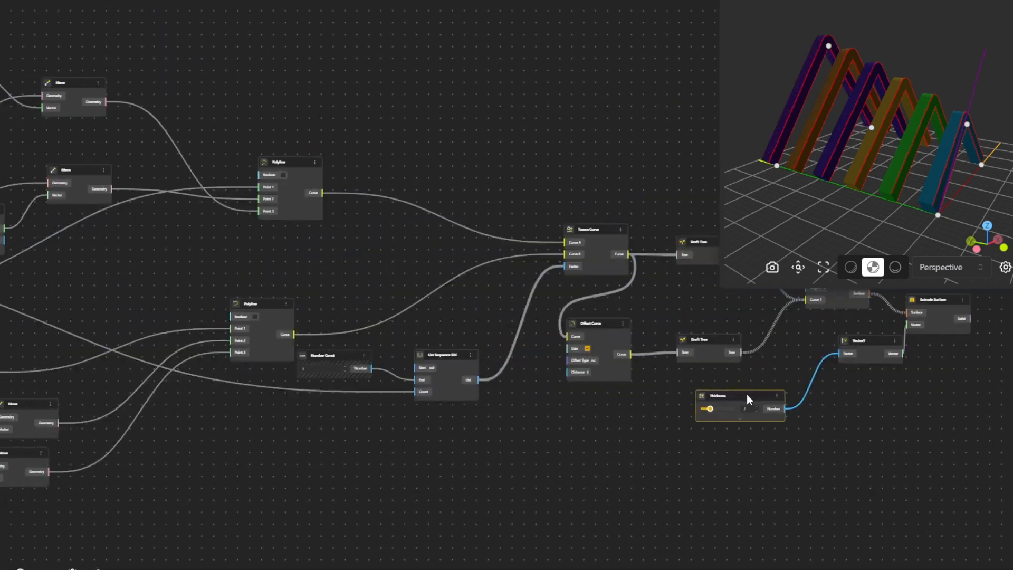
pyautogui.moveTo(746, 395); pyautogui.dragTo(209, 415)
pyautogui.scroll(-3, 294, 448)
pyautogui.moveTo(294, 448); pyautogui.dragTo(607, 399)
pyautogui.moveTo(558, 375); pyautogui.dragTo(191, 302)
pyautogui.scroll(3, 195, 293)
pyautogui.scroll(3, 196, 293)
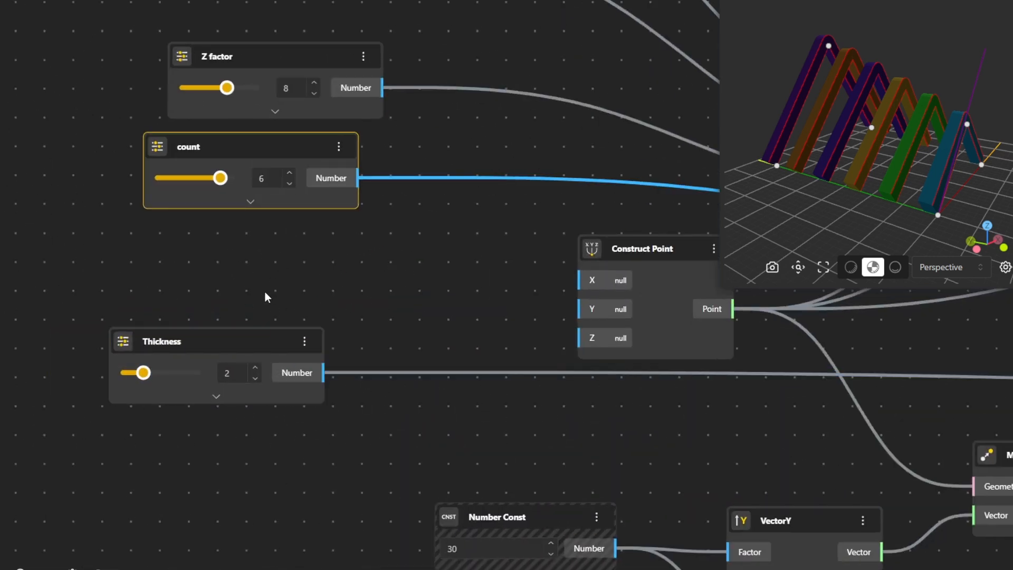
pyautogui.moveTo(257, 340); pyautogui.dragTo(297, 268)
pyautogui.click(542, 300)
# Step: Add an Apply Material node after Extrude Surface and connect the Solid output to its Geometry input
pyautogui.scroll(-3, 542, 301)
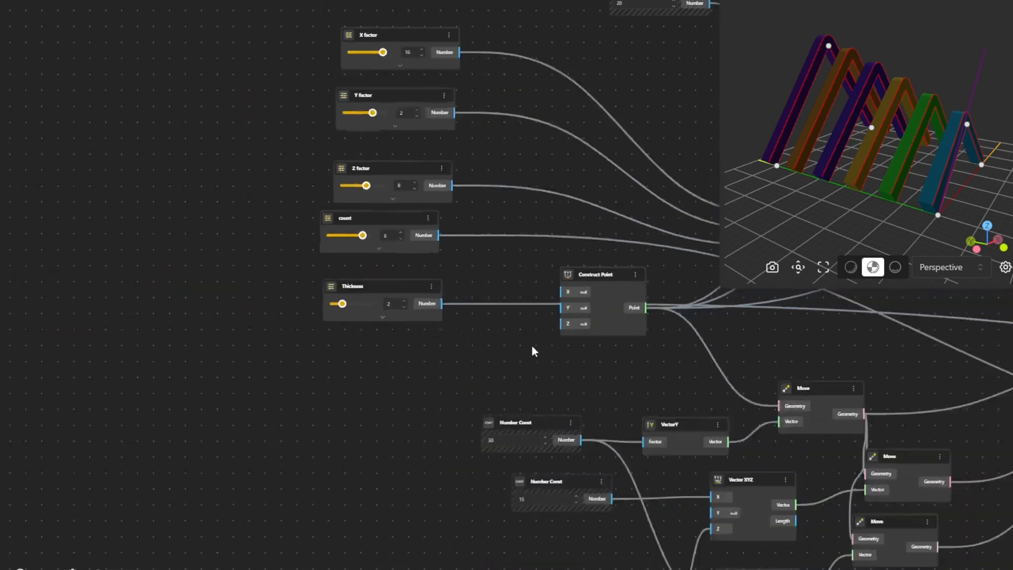
pyautogui.scroll(-3, 746, 367)
pyautogui.scroll(-2, 807, 441)
pyautogui.moveTo(807, 442); pyautogui.dragTo(538, 455)
pyautogui.scroll(-2, 731, 407)
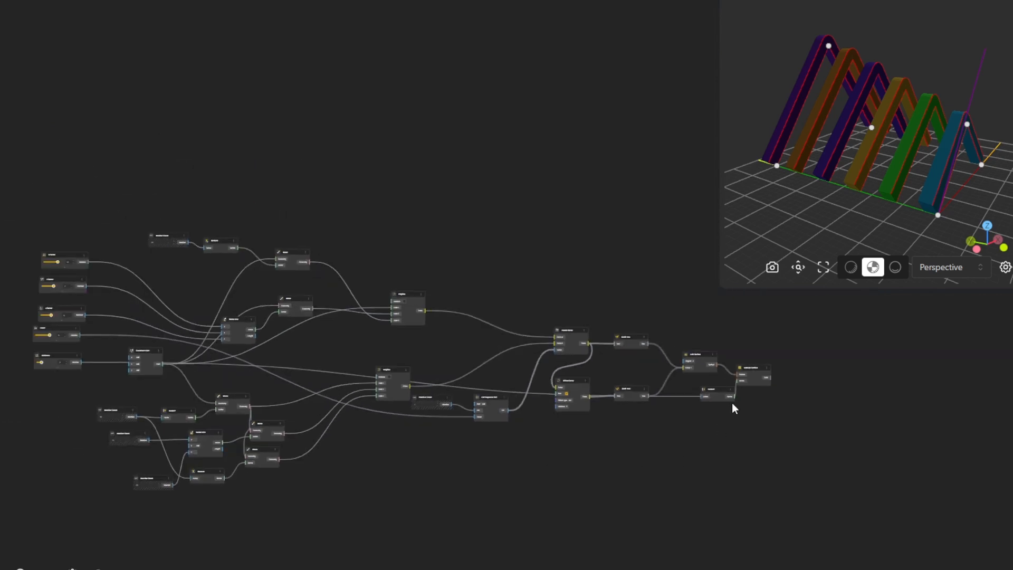
pyautogui.click(750, 381)
pyautogui.scroll(3, 642, 394)
pyautogui.scroll(3, 639, 391)
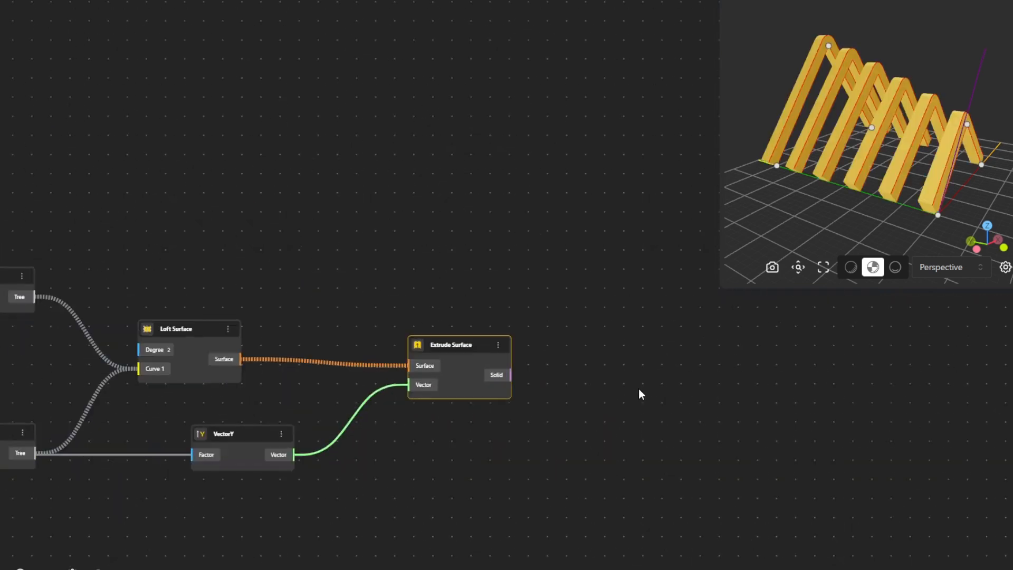
pyautogui.doubleClick(625, 393)
pyautogui.write('app')
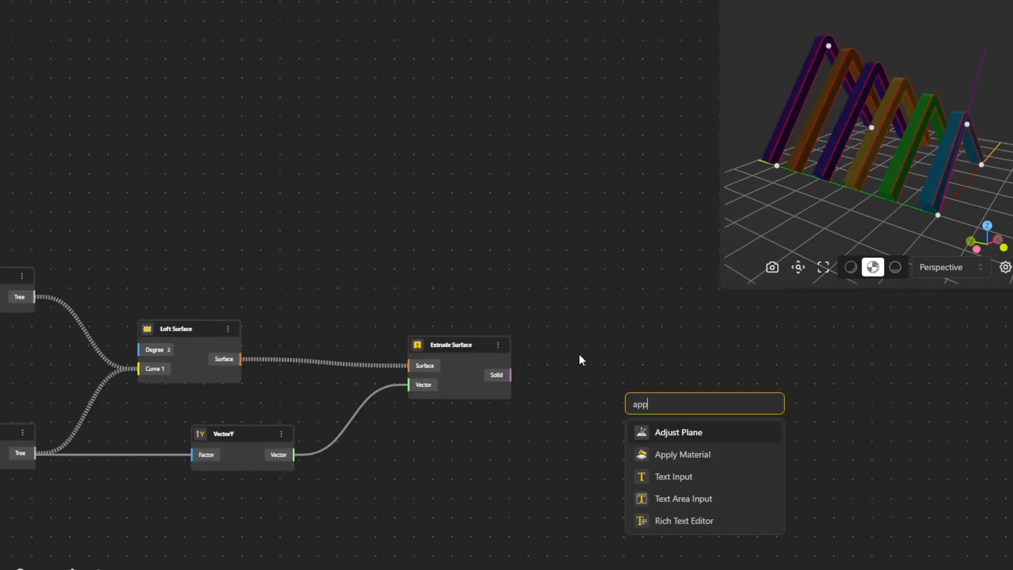
pyautogui.click(707, 454)
pyautogui.moveTo(661, 409); pyautogui.dragTo(663, 324)
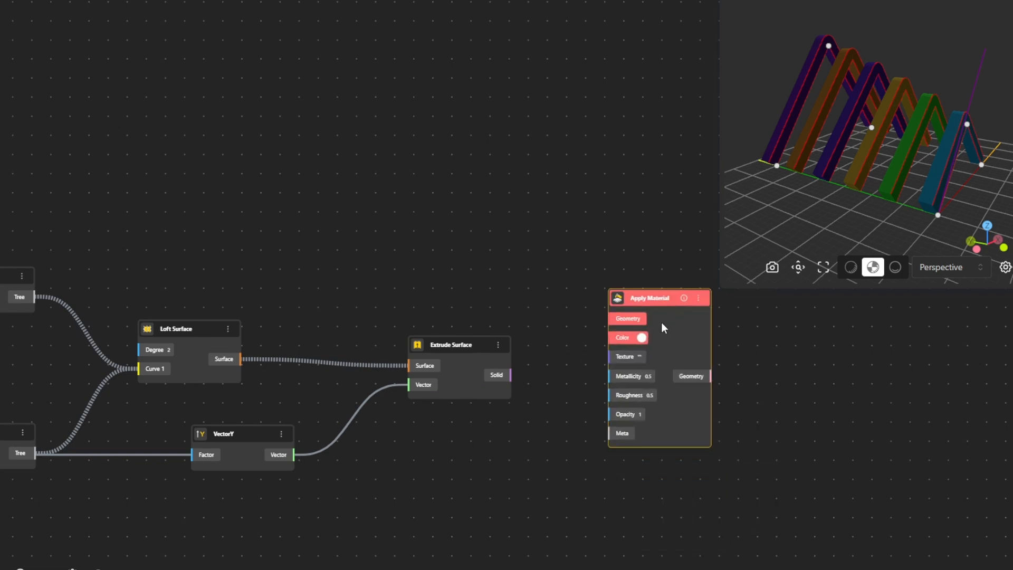
pyautogui.moveTo(512, 374); pyautogui.dragTo(608, 318)
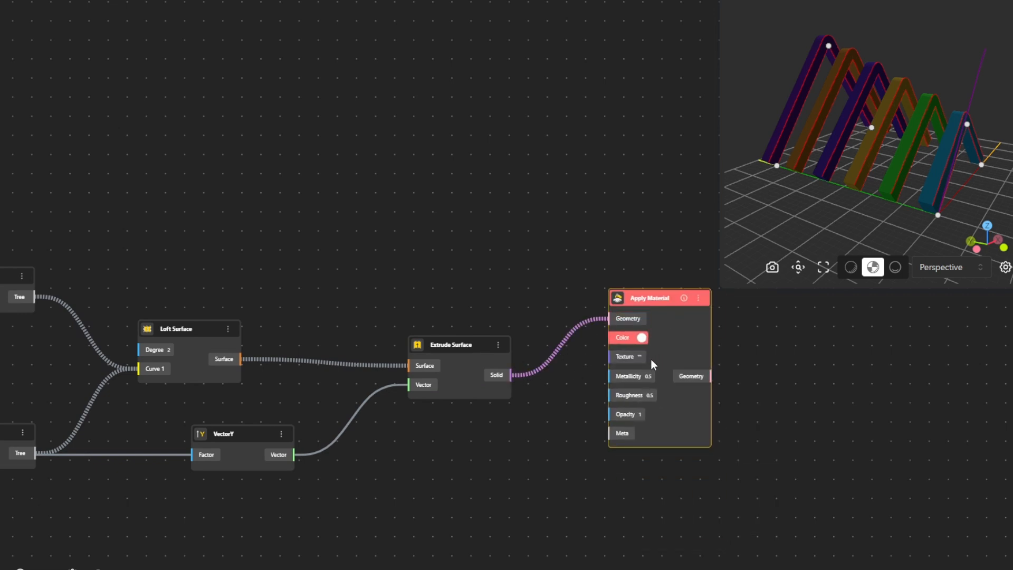
# Step: Give the Apply Material node a yellow-based color darkened to #29271e
pyautogui.click(641, 338)
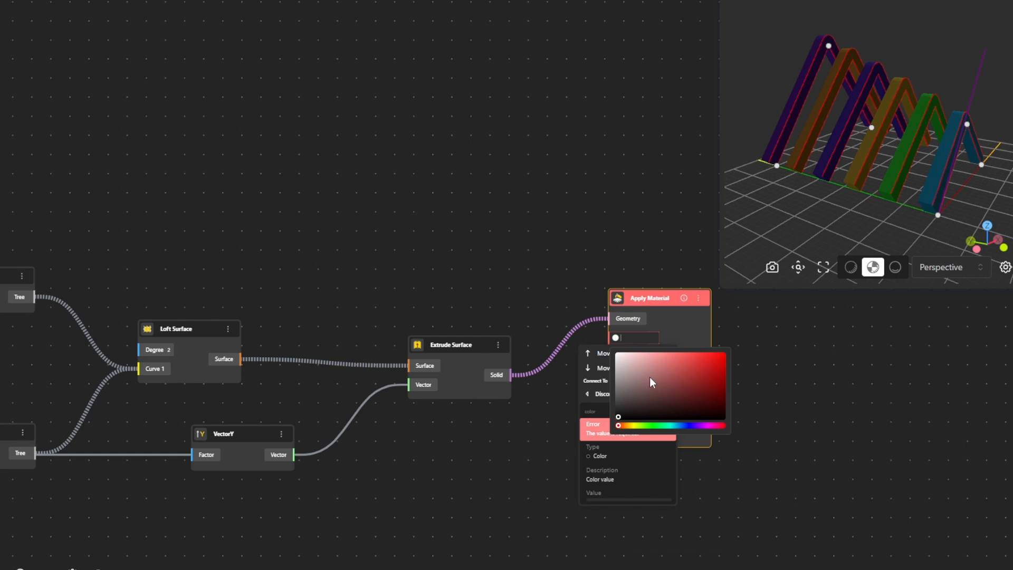
pyautogui.click(632, 426)
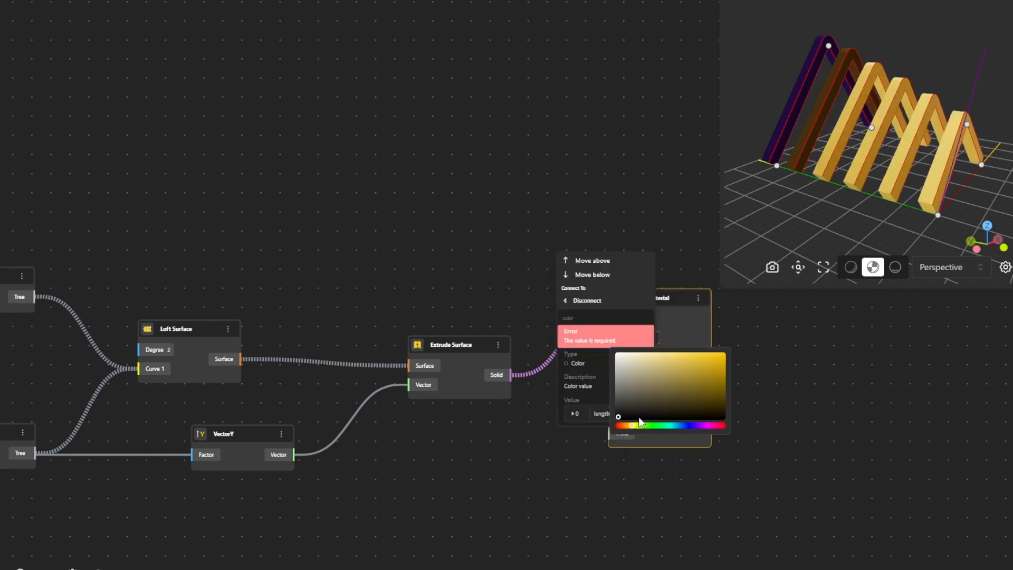
pyautogui.click(664, 364)
pyautogui.click(686, 379)
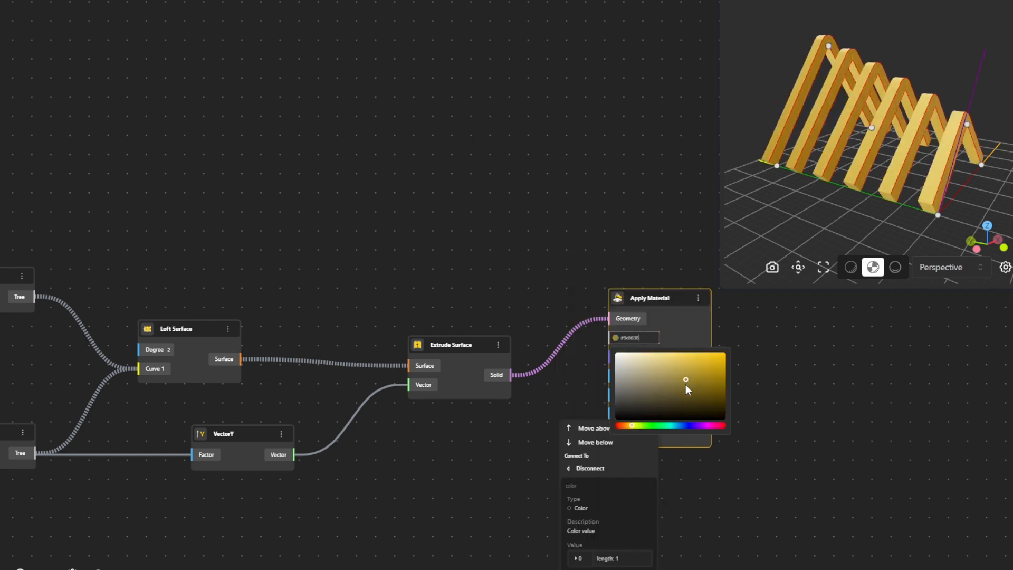
pyautogui.click(645, 407)
pyautogui.click(560, 391)
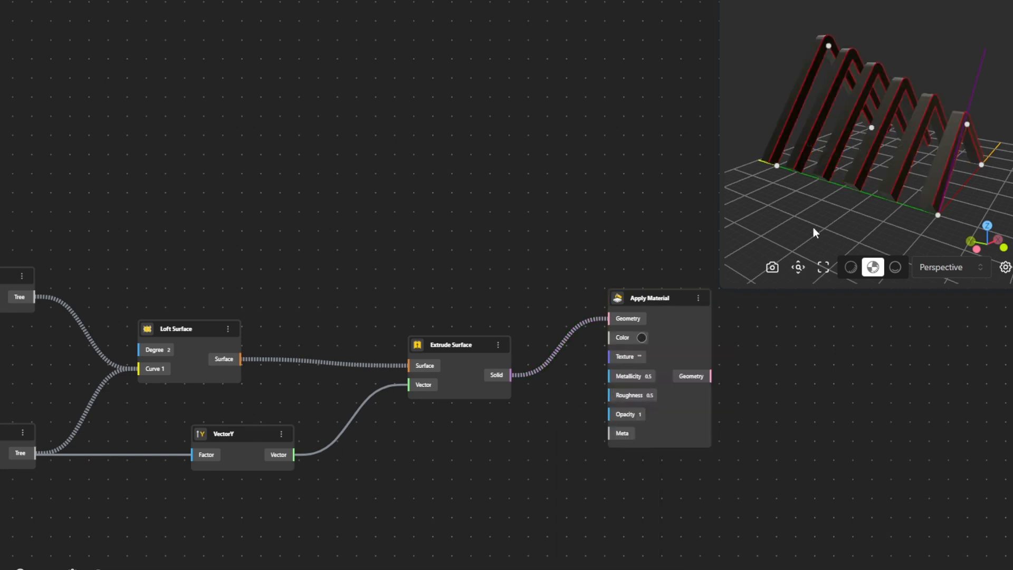
pyautogui.moveTo(812, 226); pyautogui.dragTo(825, 224)
# Step: Lighten the Apply Material color to the muted olive #5e583e
pyautogui.click(643, 339)
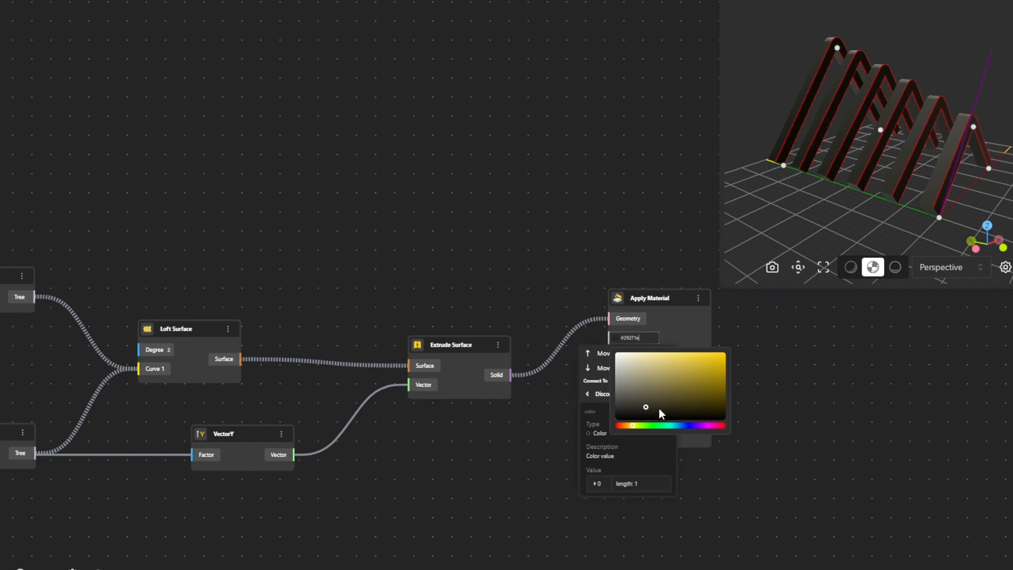
pyautogui.click(654, 394)
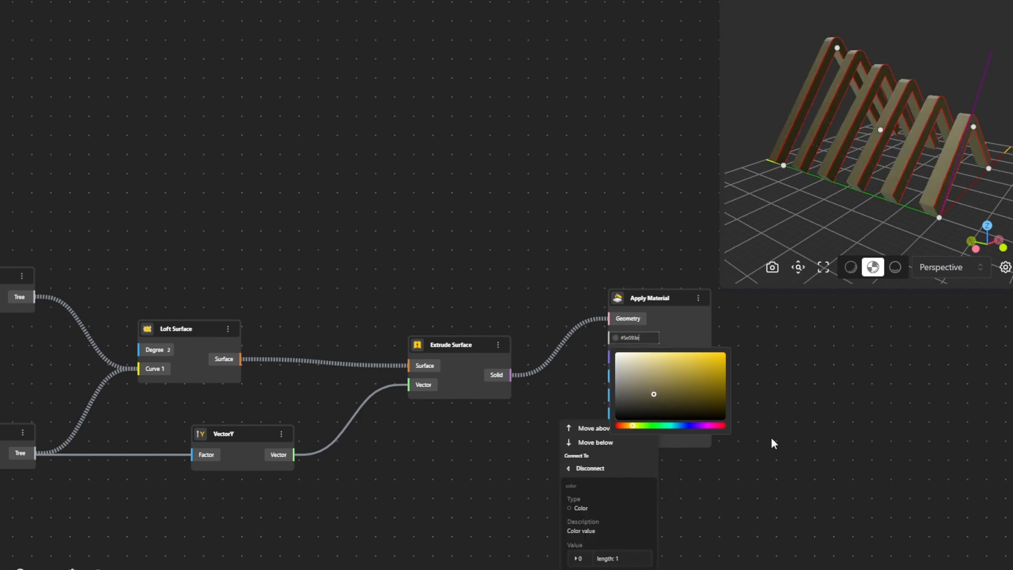
pyautogui.click(789, 438)
pyautogui.moveTo(811, 219); pyautogui.dragTo(831, 211)
# Step: Group all nodes between the input sliders and Apply Material, leaving the sliders and Apply Material outside
pyautogui.scroll(-6, 659, 417)
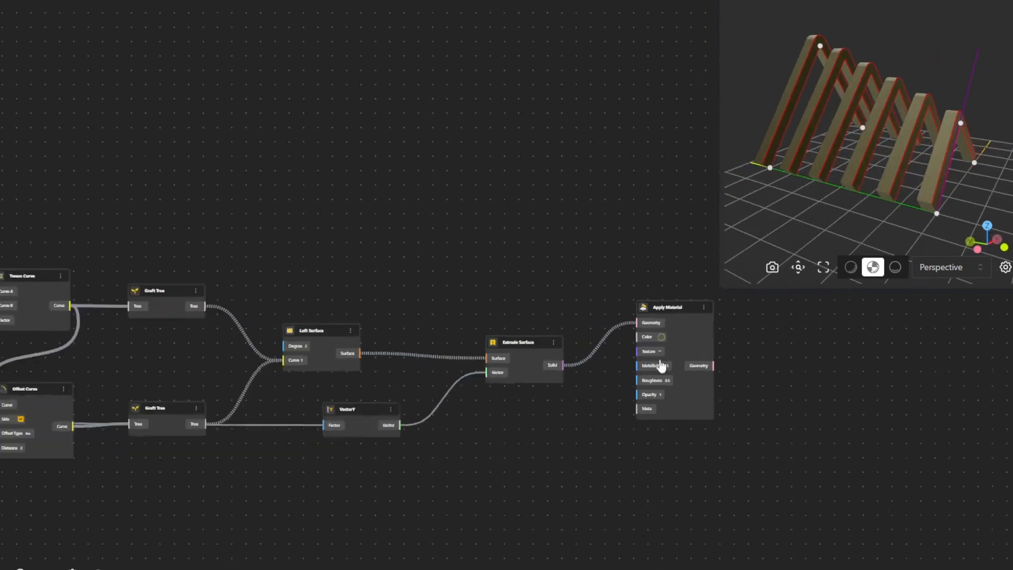
pyautogui.scroll(-3, 659, 420)
pyautogui.scroll(-3, 693, 496)
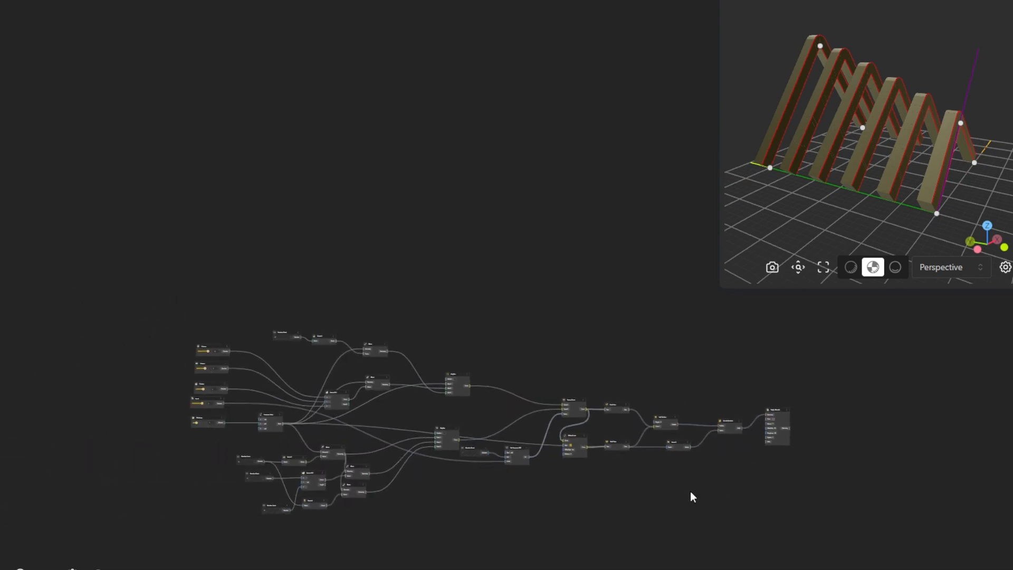
pyautogui.moveTo(724, 530); pyautogui.dragTo(294, 284)
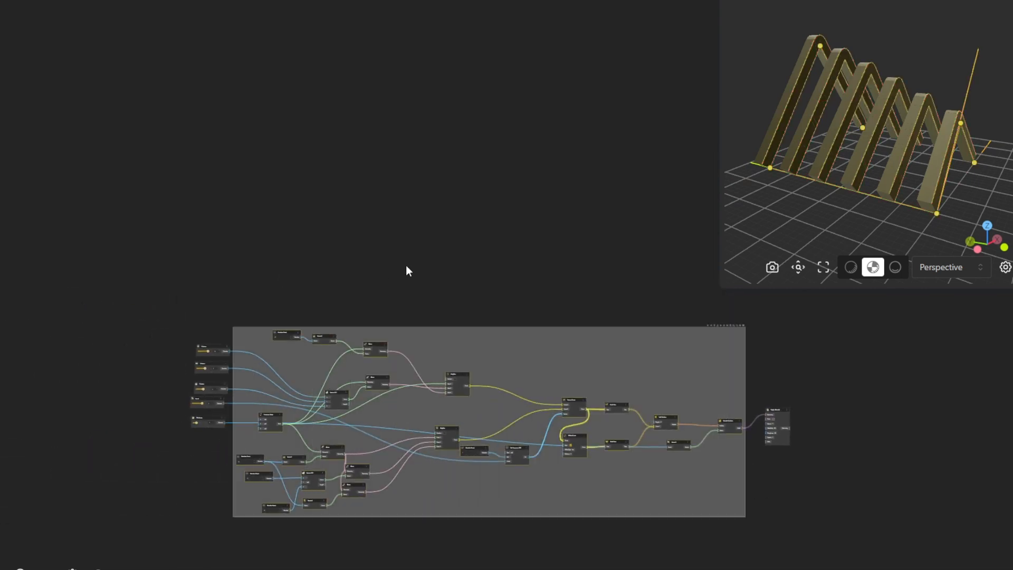
pyautogui.hscroll(5, 506, 327)
pyautogui.scroll(5, 607, 377)
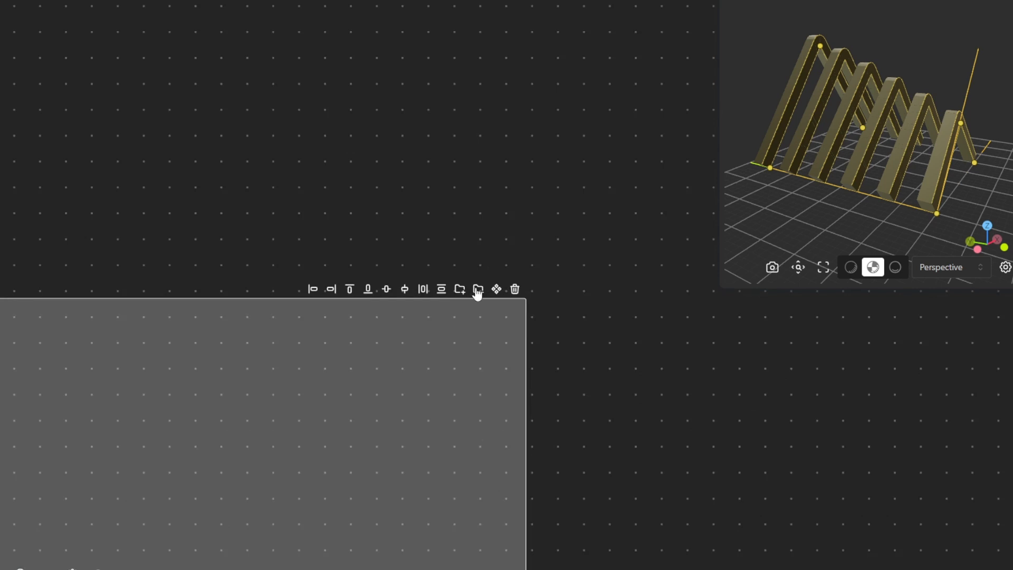
pyautogui.click(461, 290)
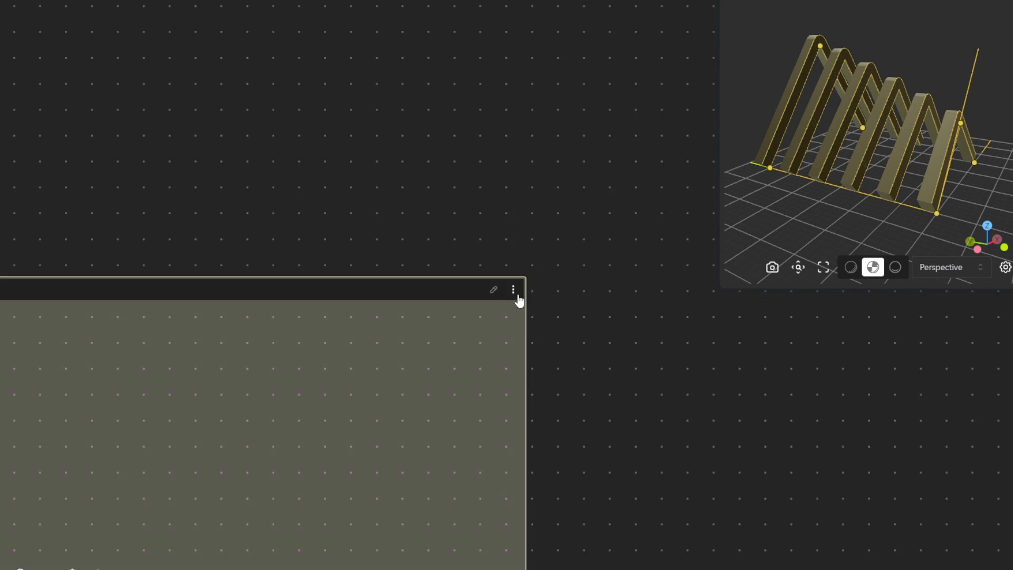
# Step: Hide the preview geometry of all nodes in the new group, leaving only the material result displayed
pyautogui.click(516, 296)
pyautogui.click(543, 333)
pyautogui.scroll(-5, 686, 432)
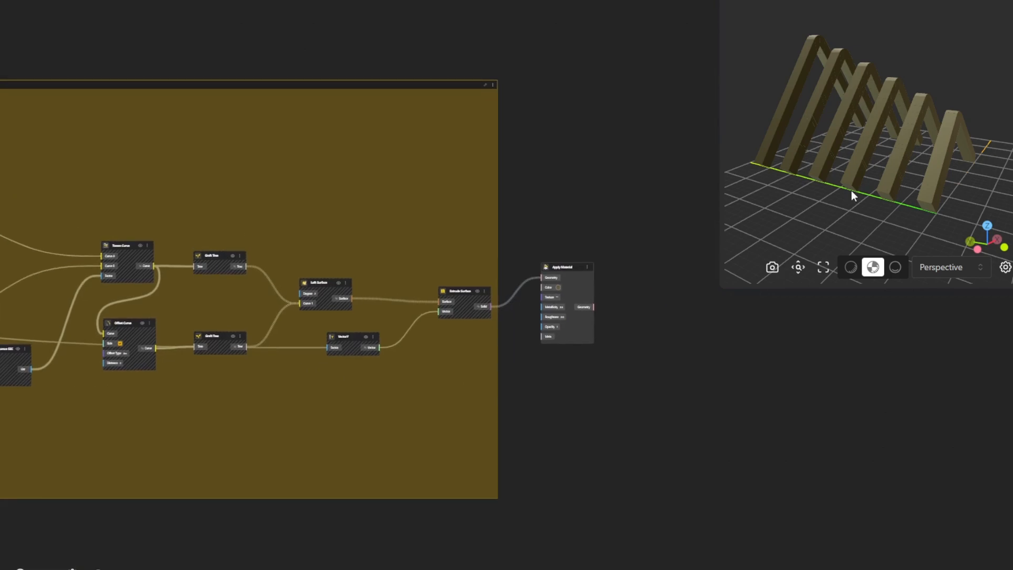
pyautogui.moveTo(850, 190)
pyautogui.mouseDown()
pyautogui.moveTo(904, 175)
pyautogui.moveTo(857, 171)
pyautogui.mouseUp()
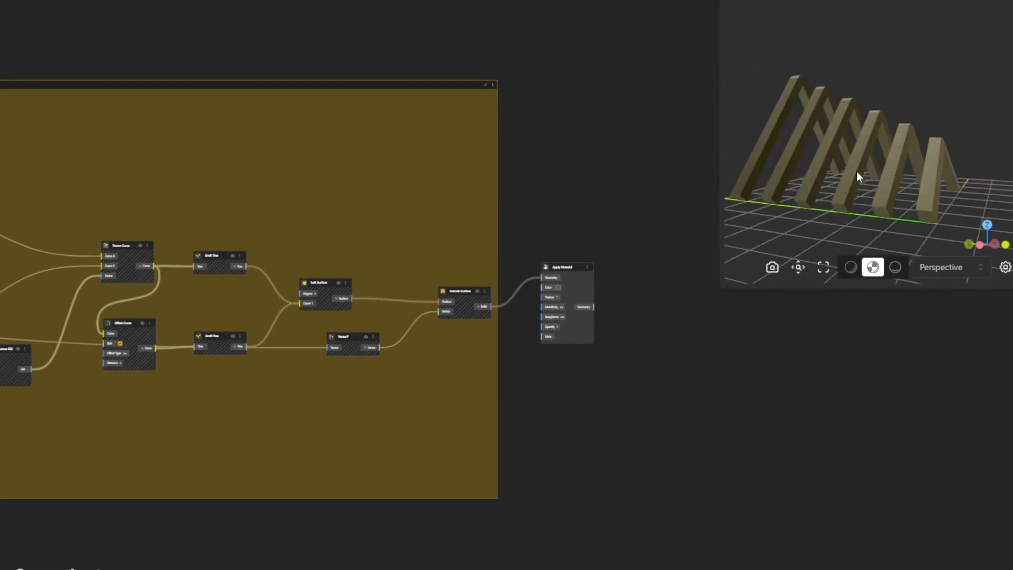